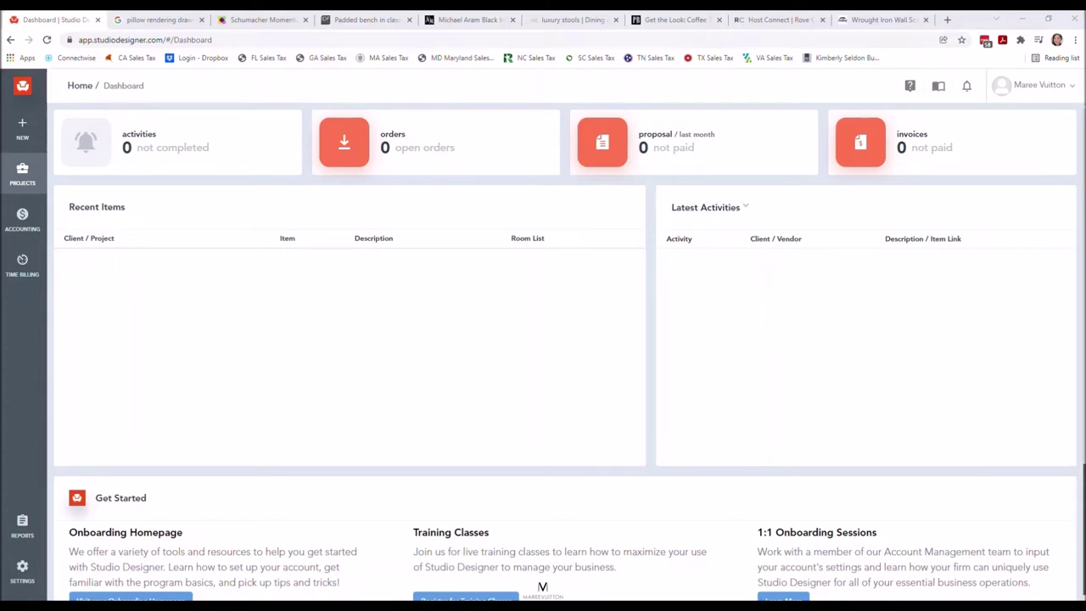
Go to the Items list for the JONES project from the Projects menu
click(22, 174)
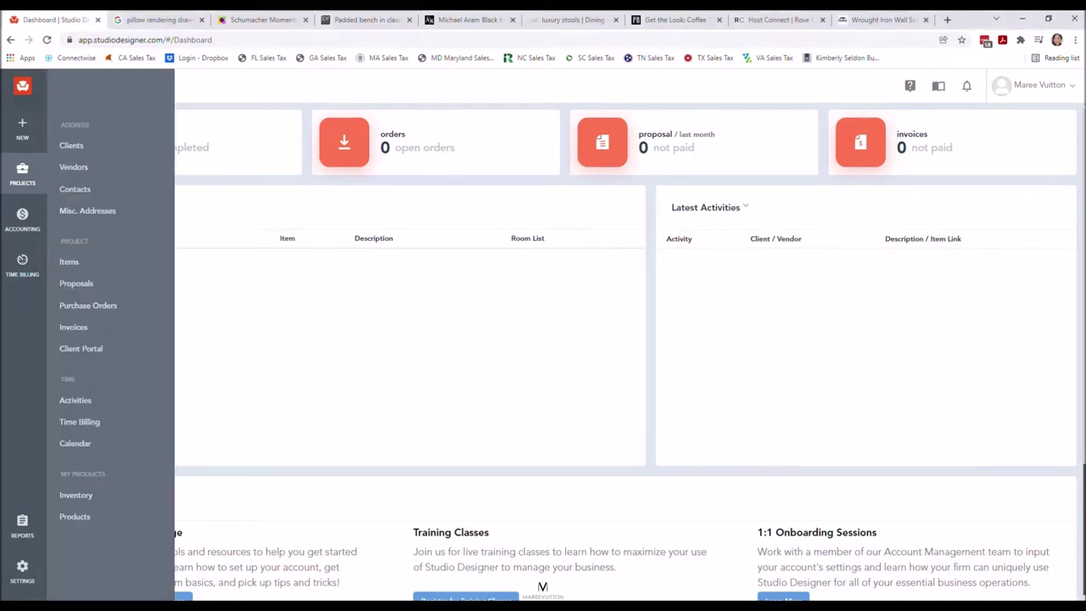
click(76, 262)
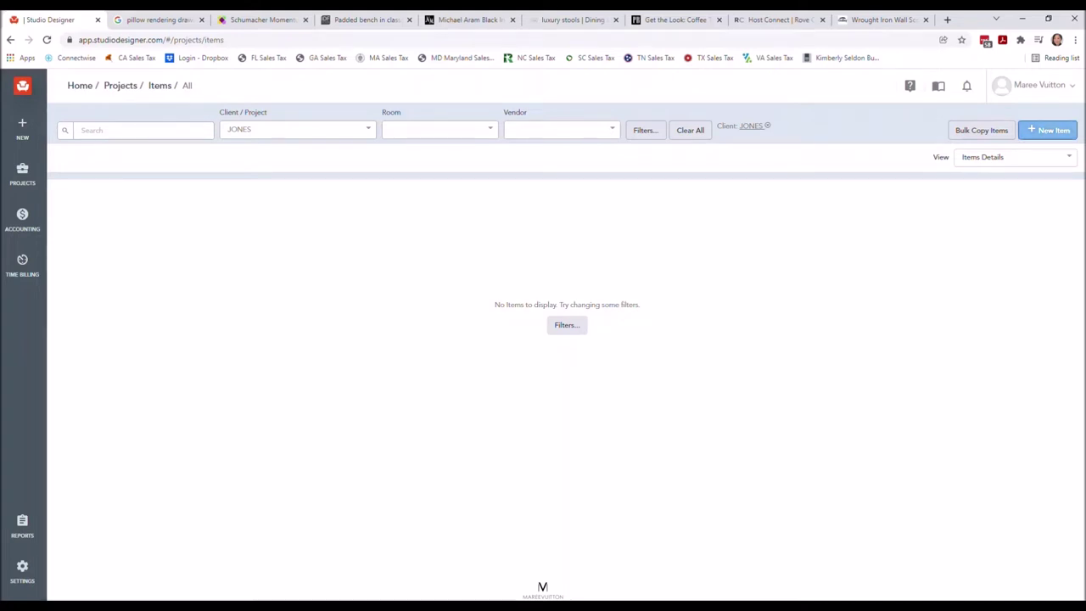
Create a new JONES item and bring up its Vendor search list
click(1047, 130)
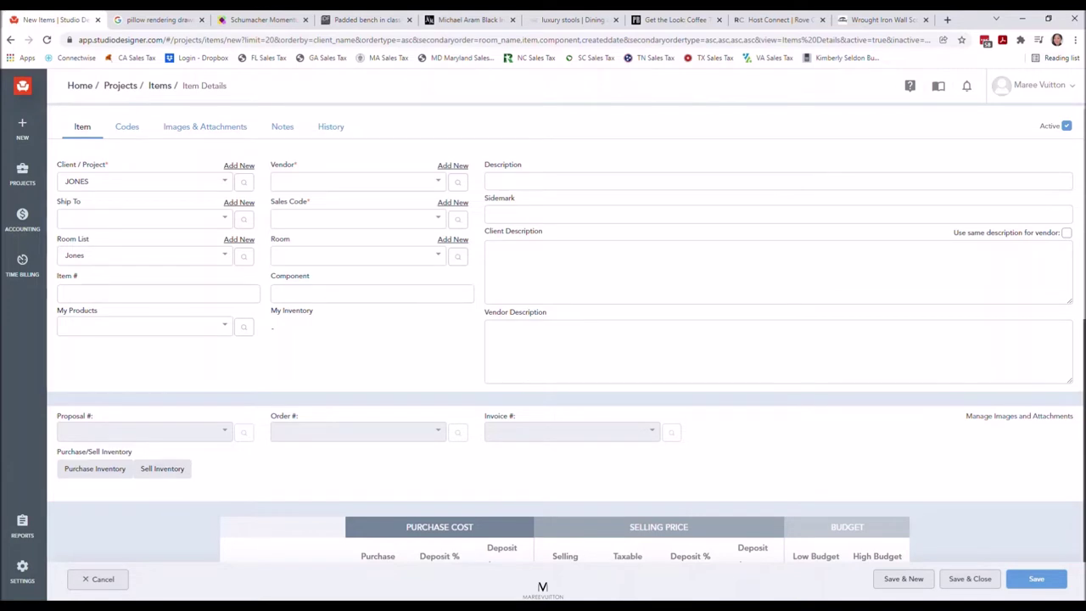
click(357, 181)
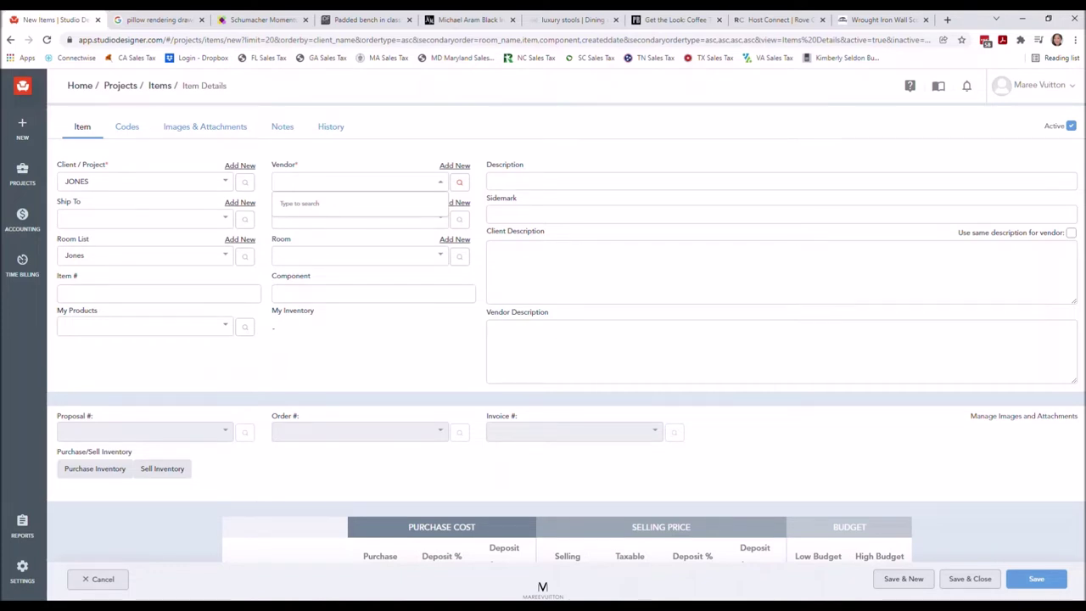
Add a new address record from the Vendor field with its type set to Vendor
click(459, 181)
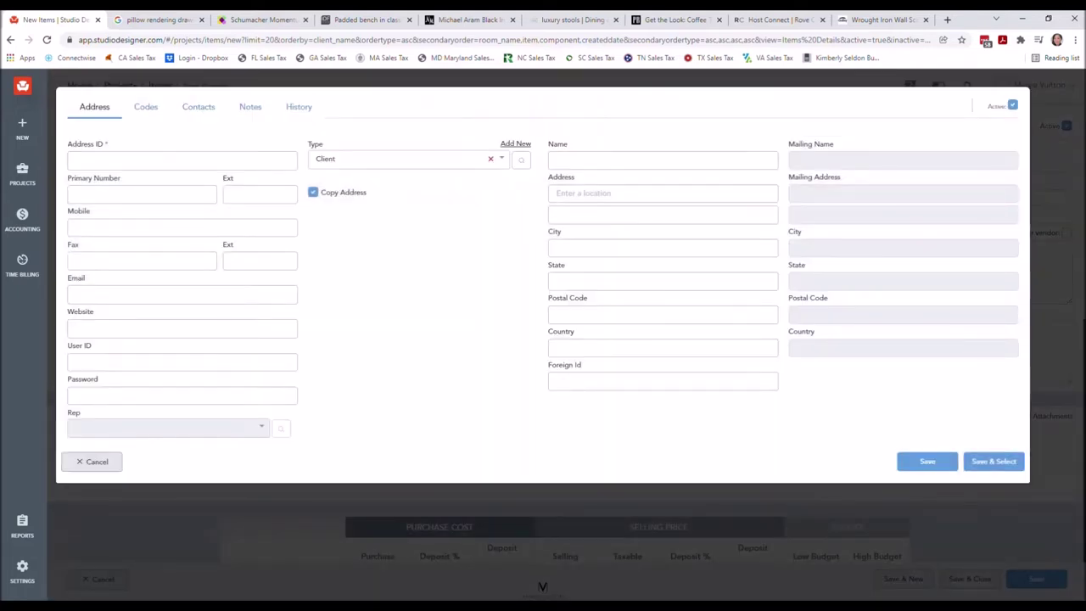
click(399, 158)
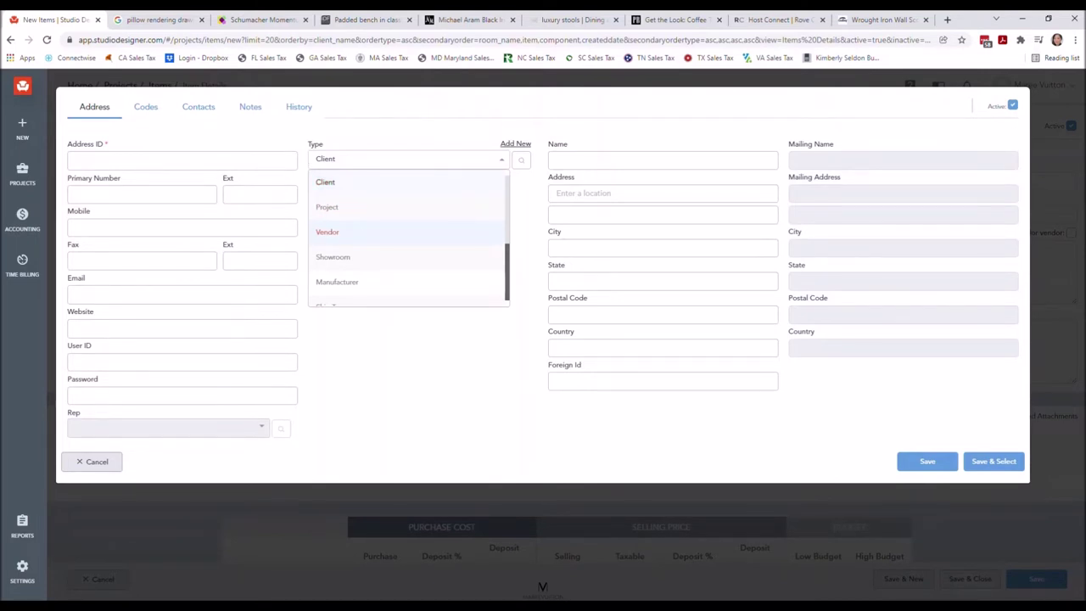
key(Return)
key(Down)
key(Up)
key(Down)
key(Down)
key(Down)
key(Down)
key(Down)
key(Down)
key(Down)
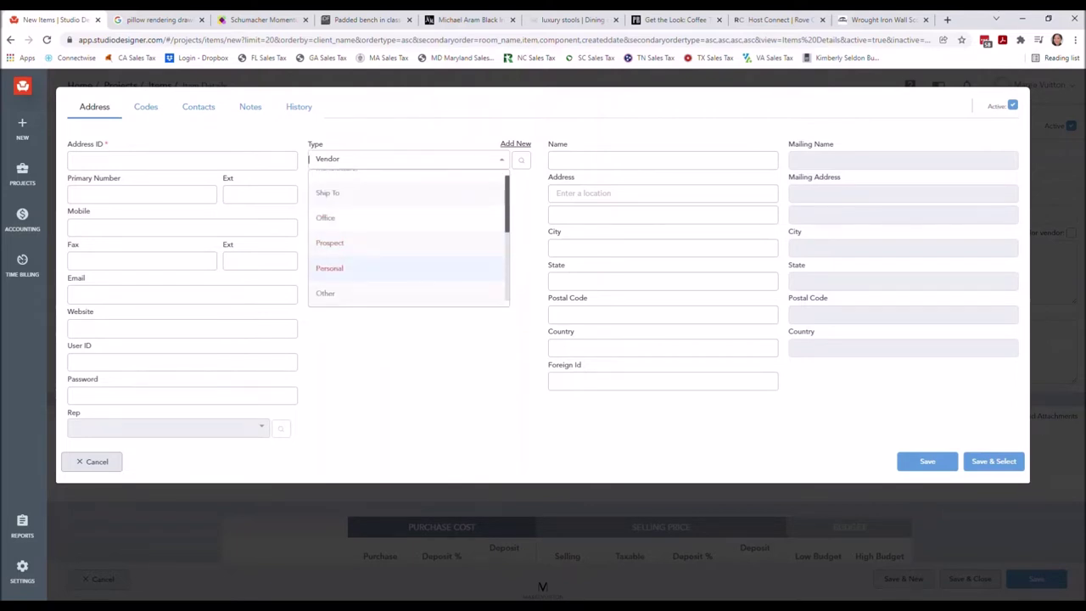
key(Up)
key(Up)
key(Up)
key(Up)
key(Up)
key(Up)
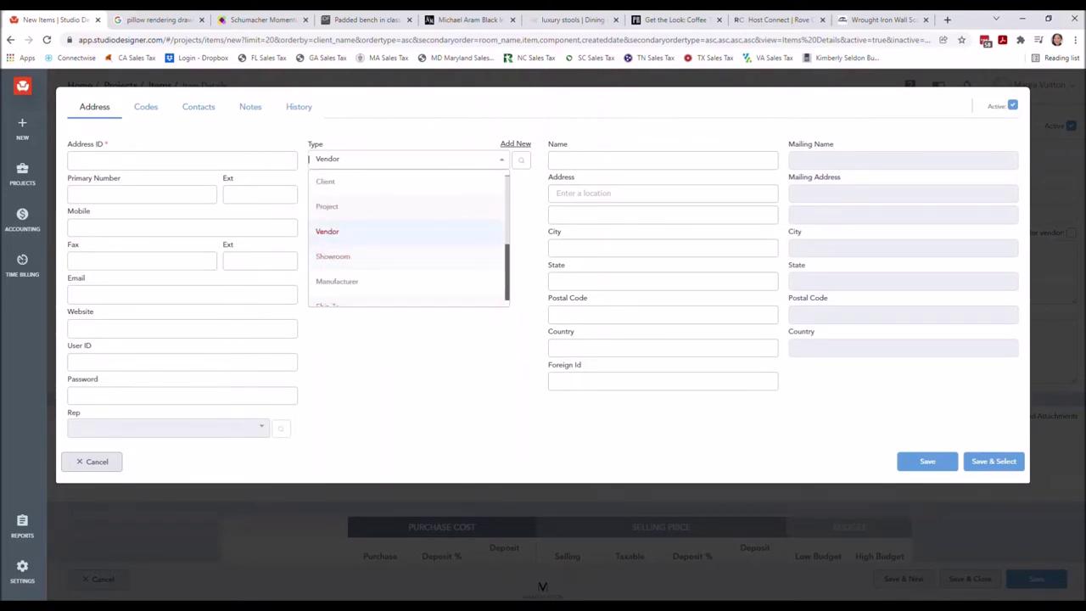
key(Return)
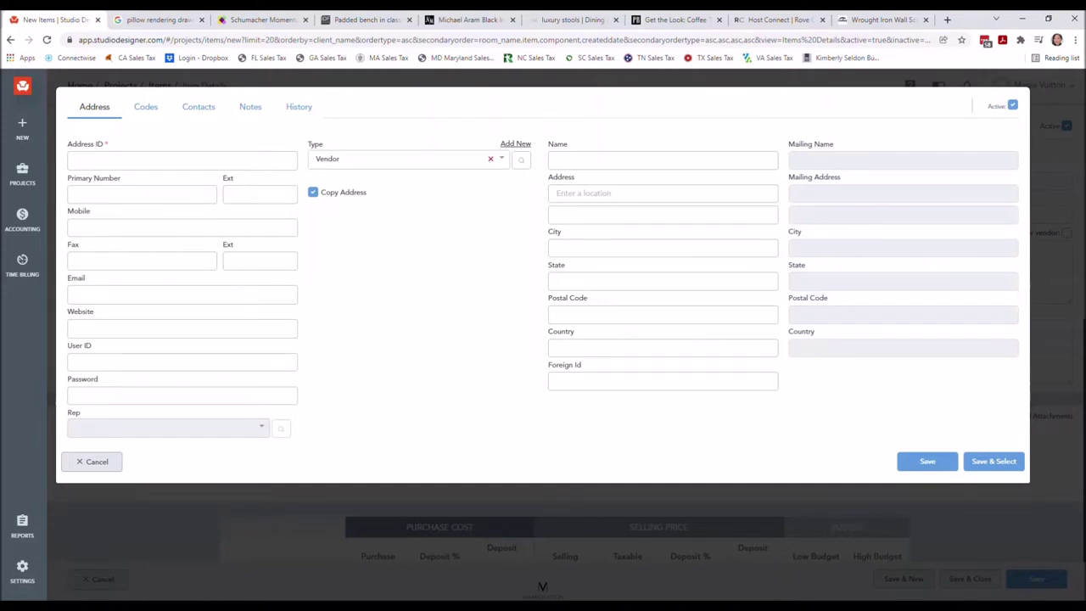
Enter Address ID ROVE CONCEPTS and Name Rove Concepts for the new vendor
click(73, 161)
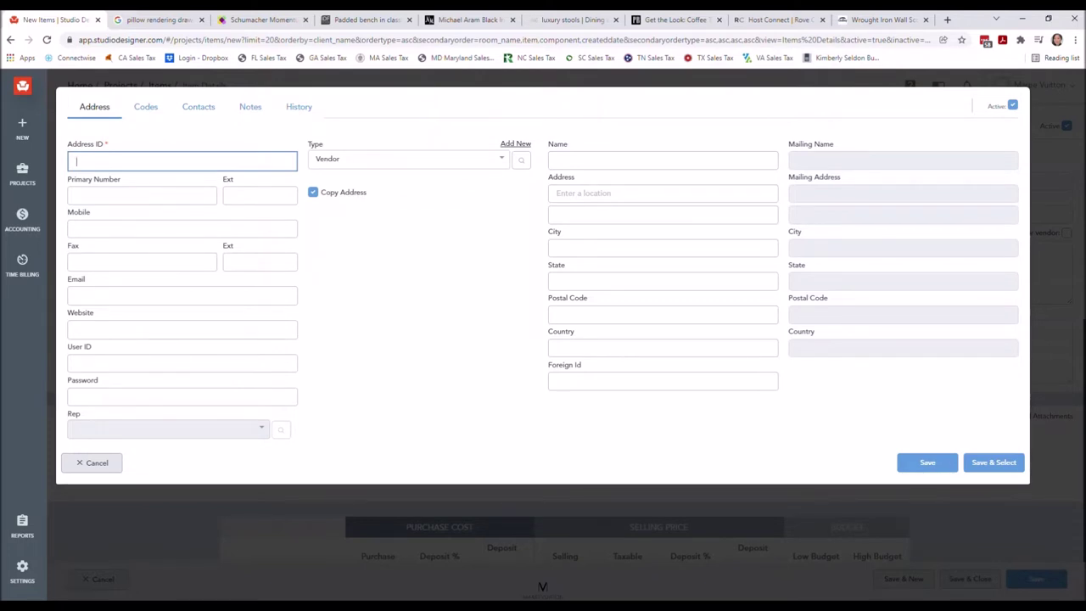
text(ROVE CONCEPTS)
key(Tab)
key(Tab)
key(Tab)
key(Tab)
key(Tab)
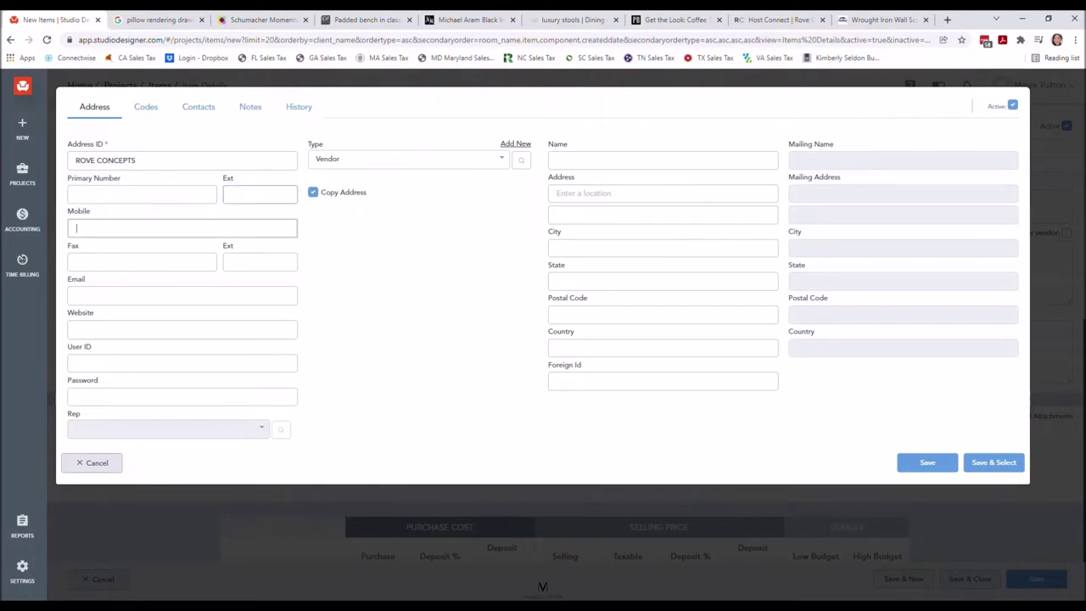
key(Tab)
key(Tab)
key(Tab)
key(Tab)
key(Tab)
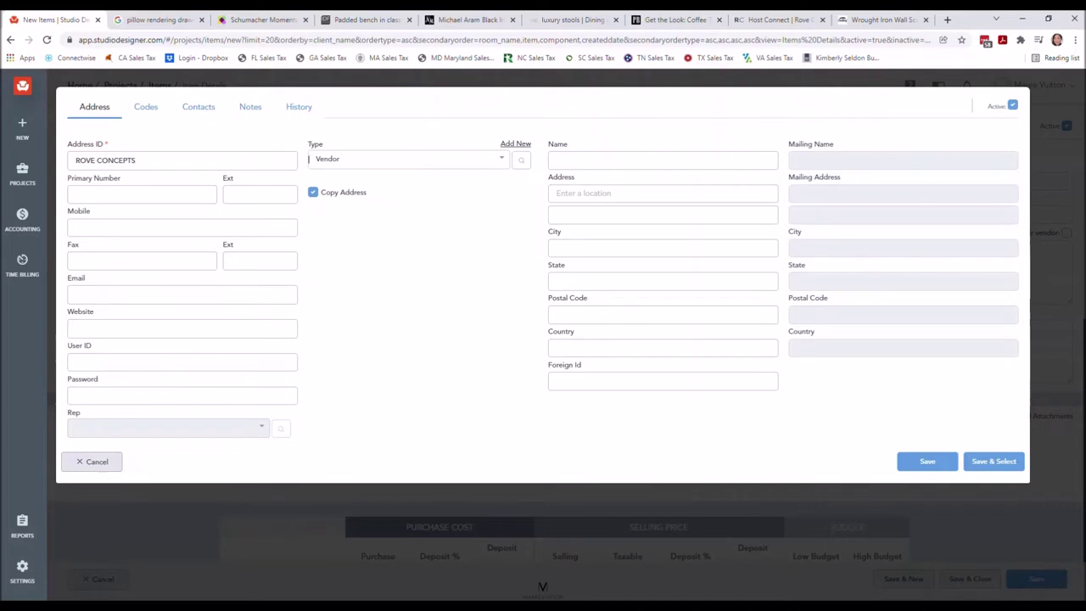
click(661, 160)
text(Rove Concepts)
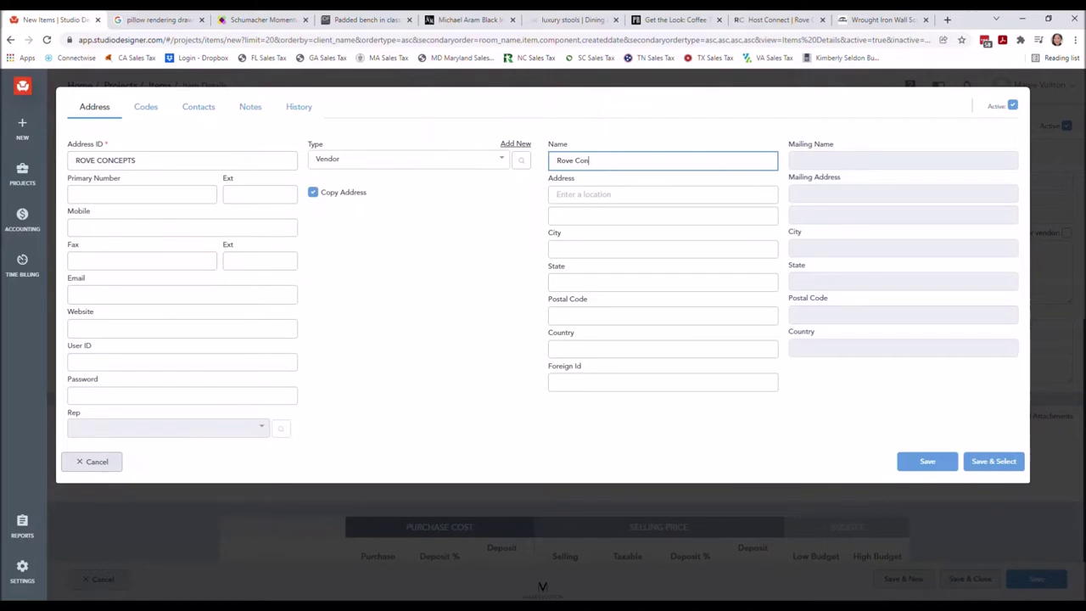
click(662, 193)
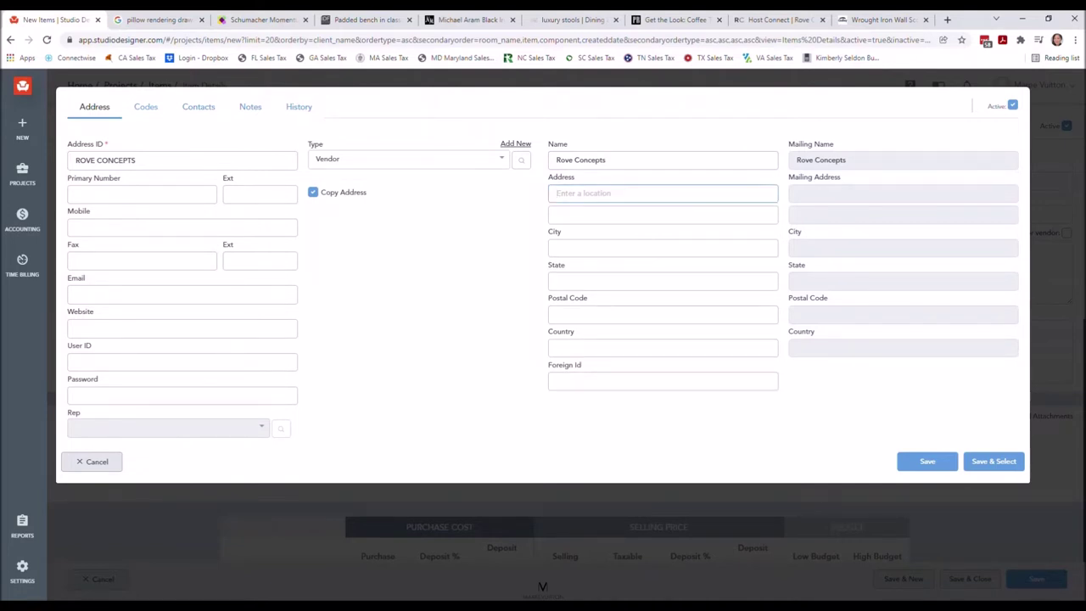
click(145, 106)
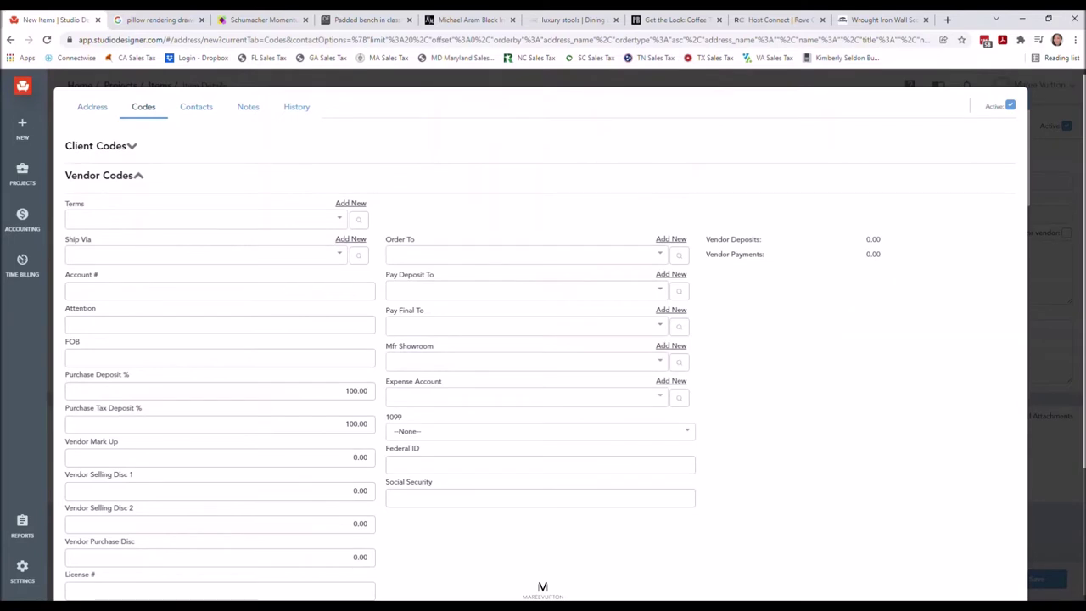
scroll(542, 339, down, 1)
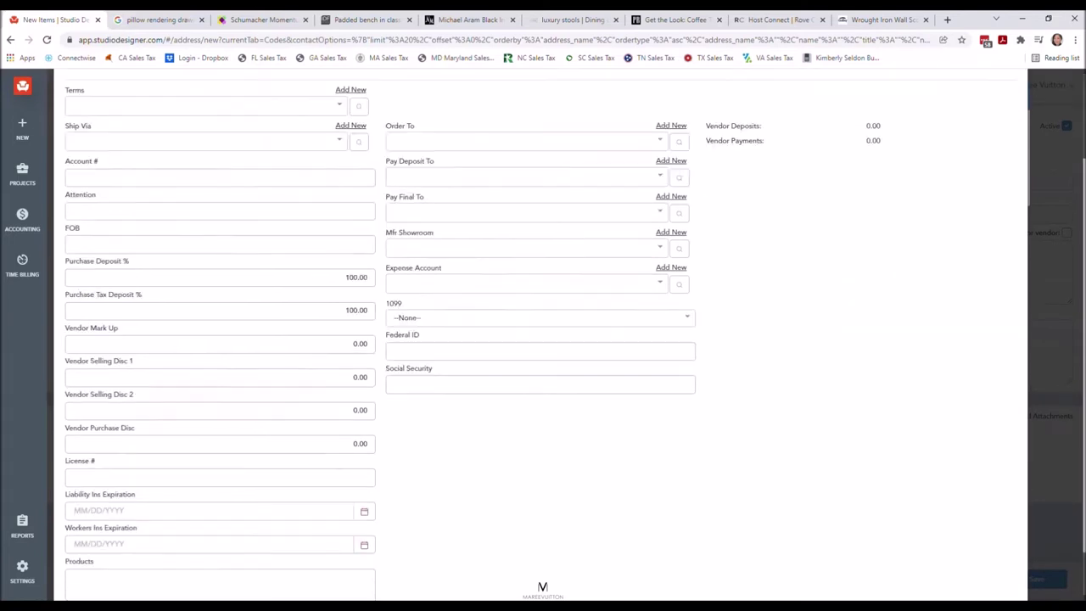
scroll(543, 339, down, 1)
scroll(543, 339, up, 3)
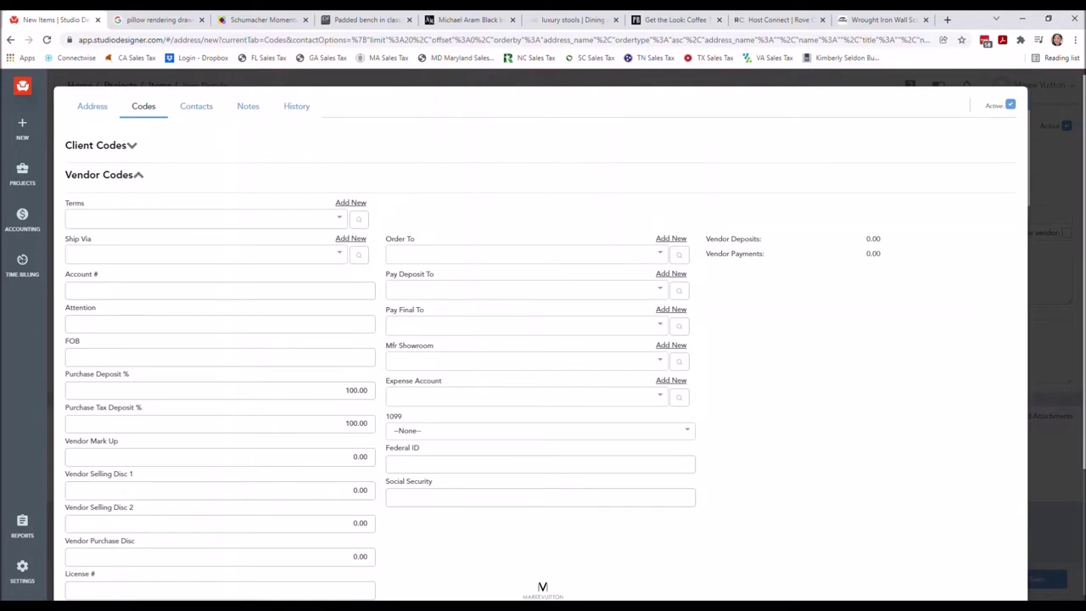
Set the vendor's Terms to Open Account and Ship Via to Will Advise, leaving Order To empty
click(203, 218)
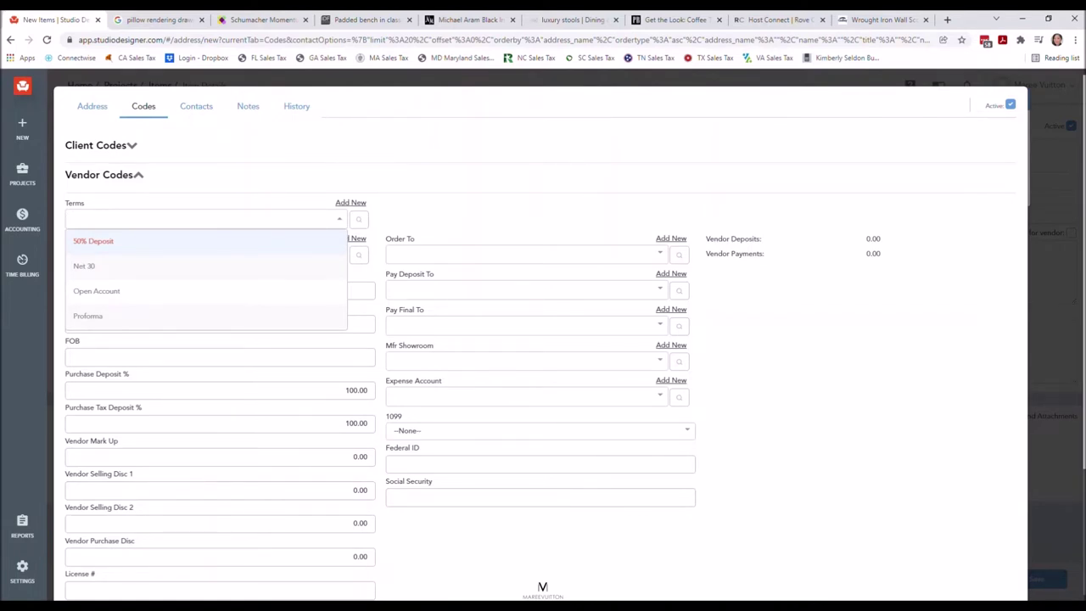
key(Down)
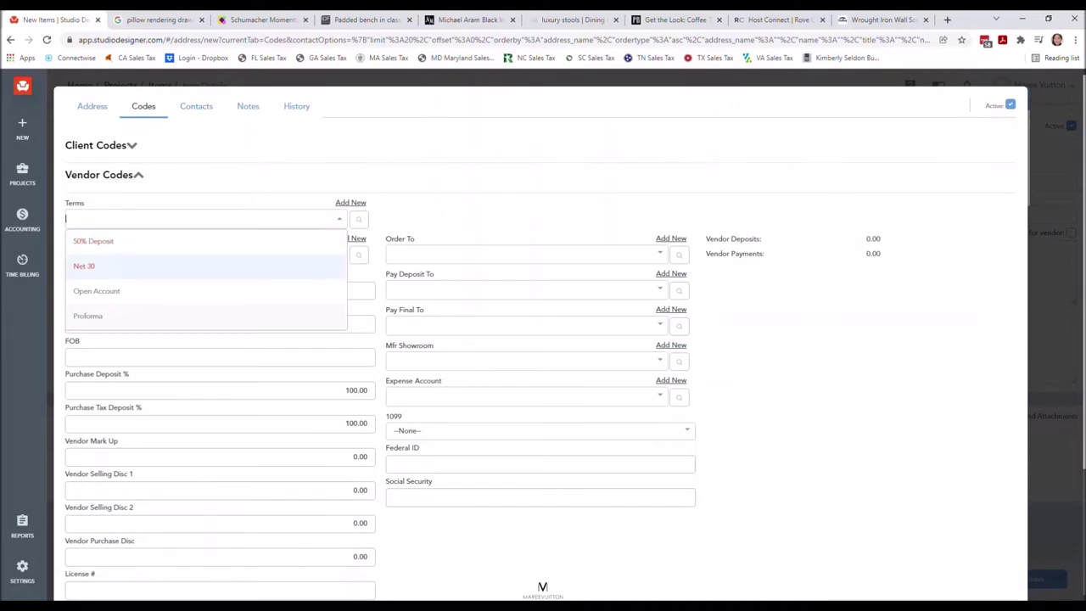
key(Down)
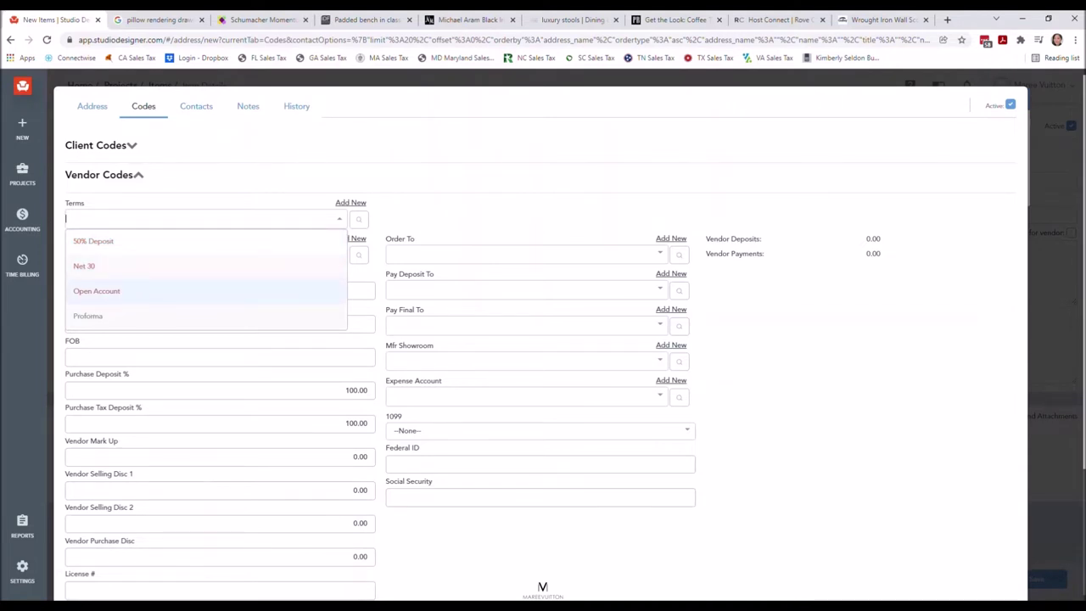
key(Return)
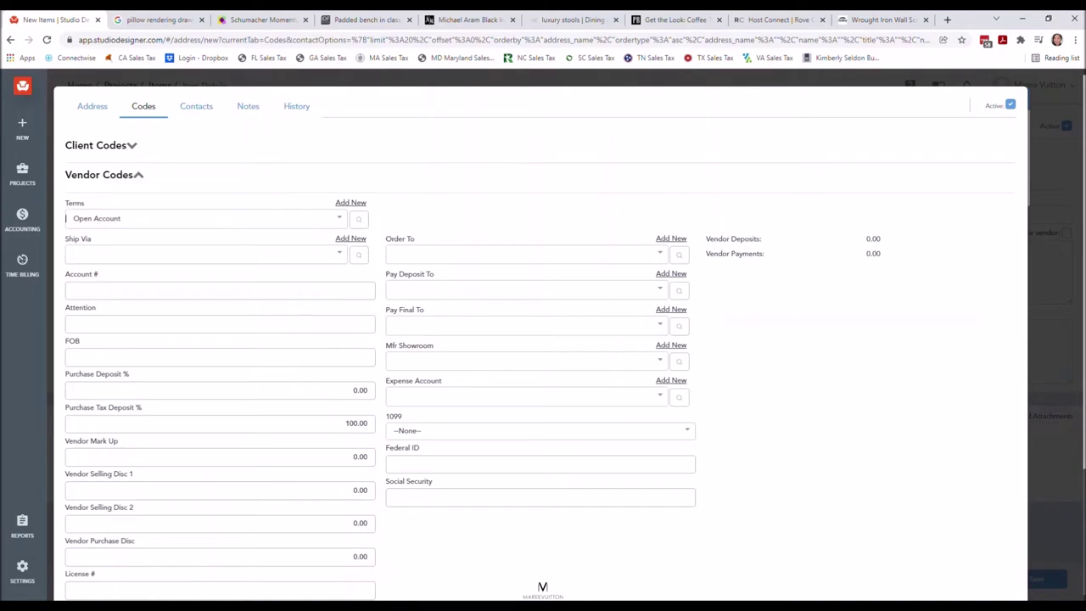
key(Tab)
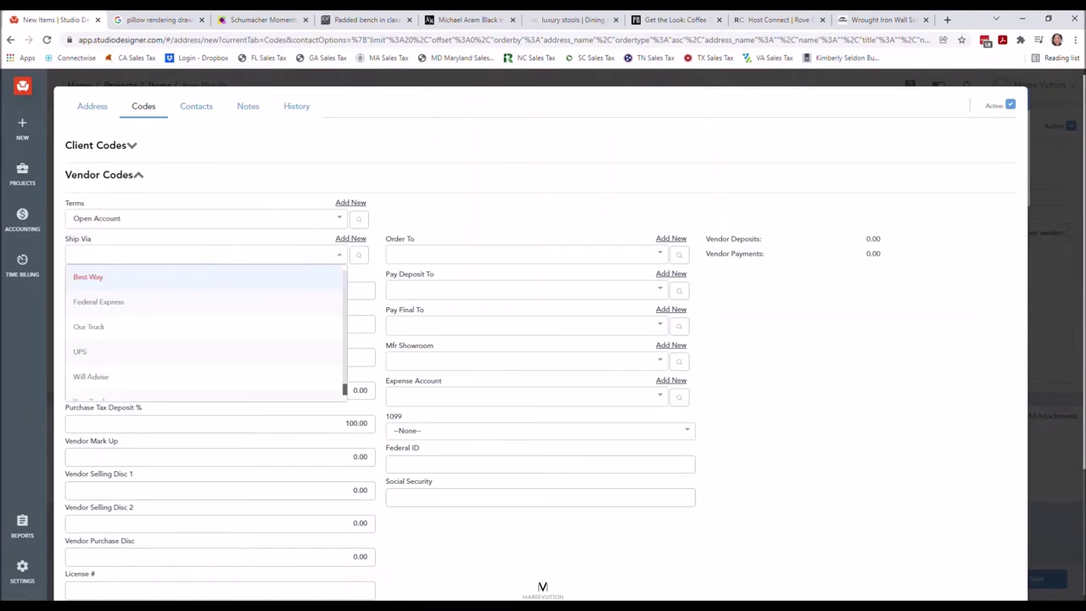
key(Down)
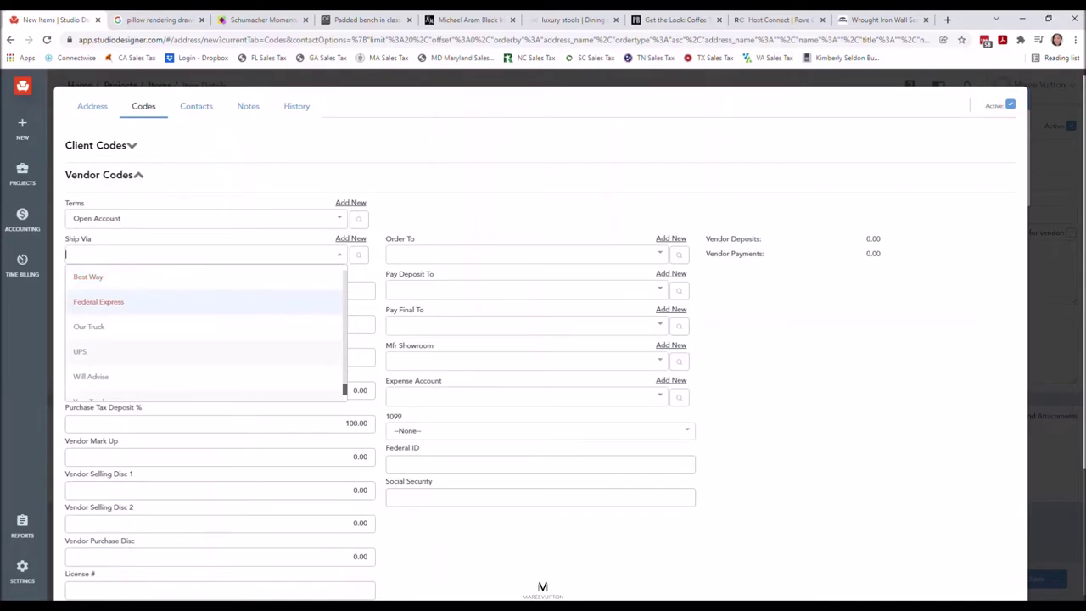
key(Down)
key(Down)
key(Down)
key(Return)
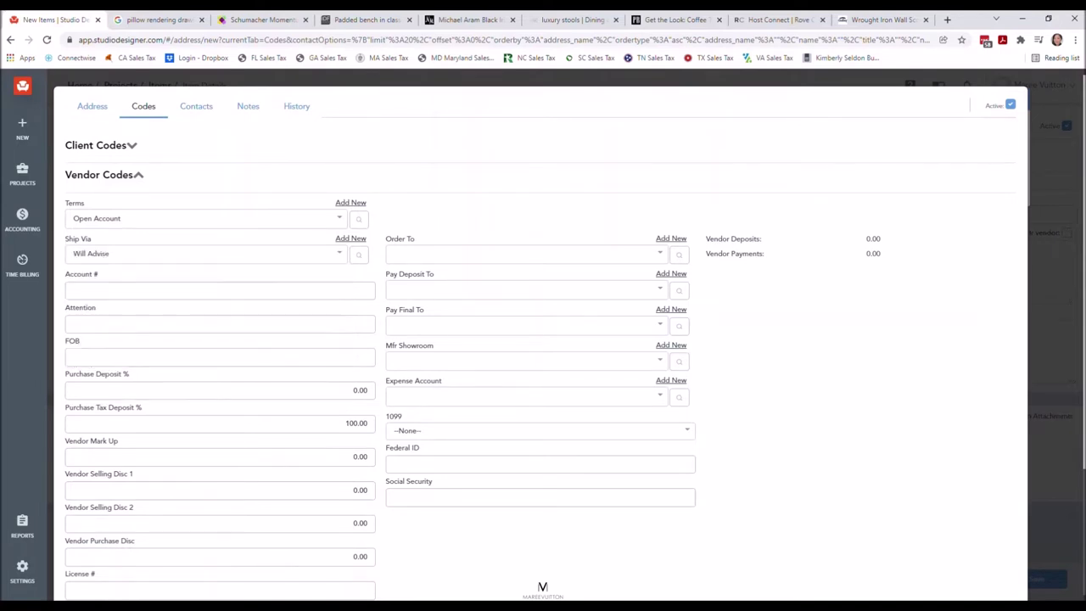
key(Tab)
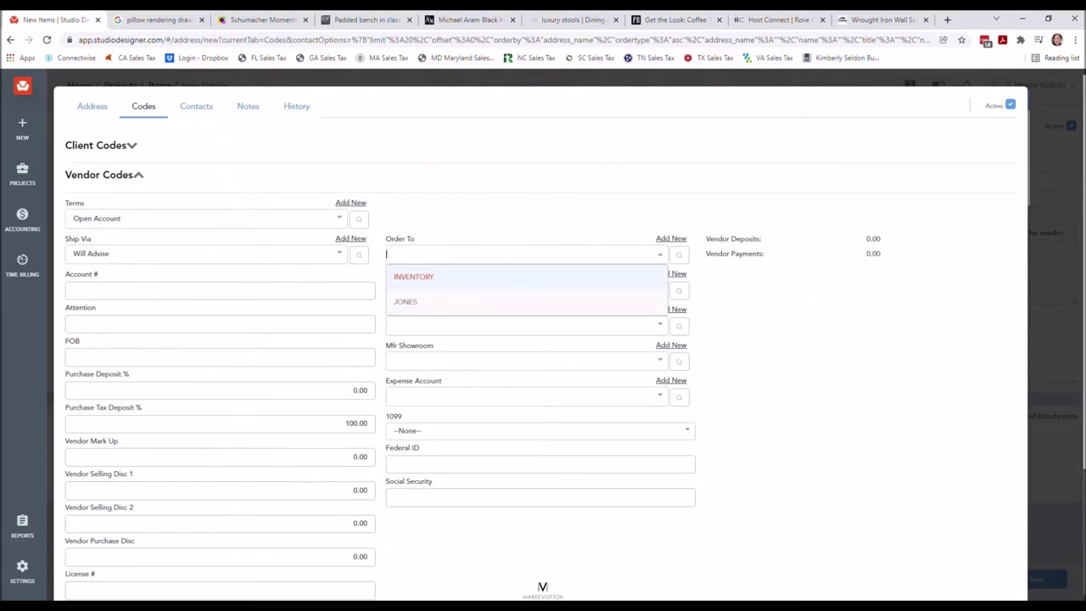
key(Escape)
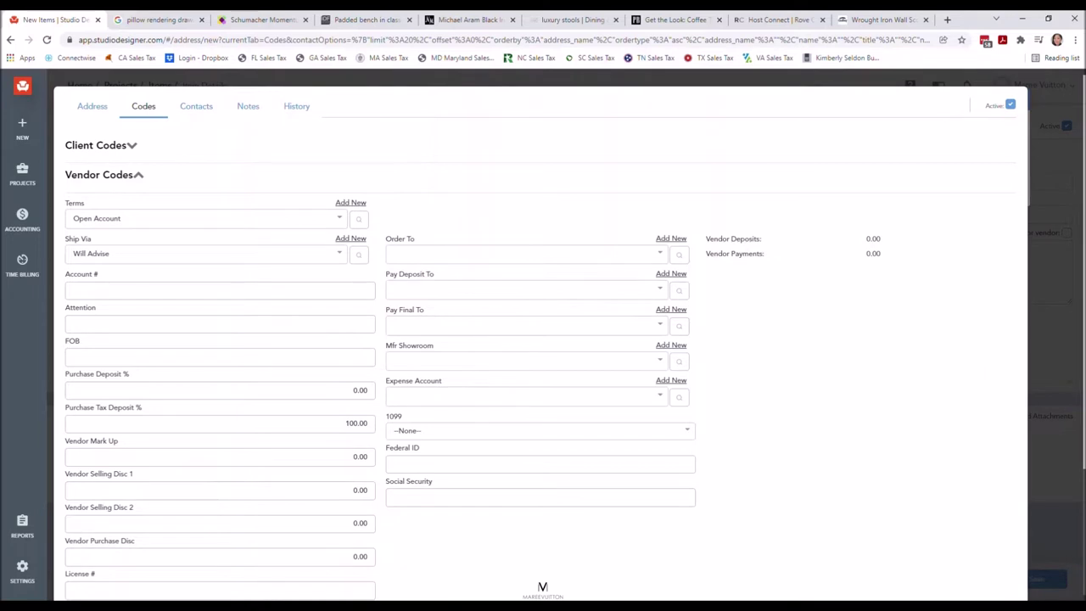
Enter 100 for the vendor's Purchase Deposit % and Vendor Mark Up
click(220, 291)
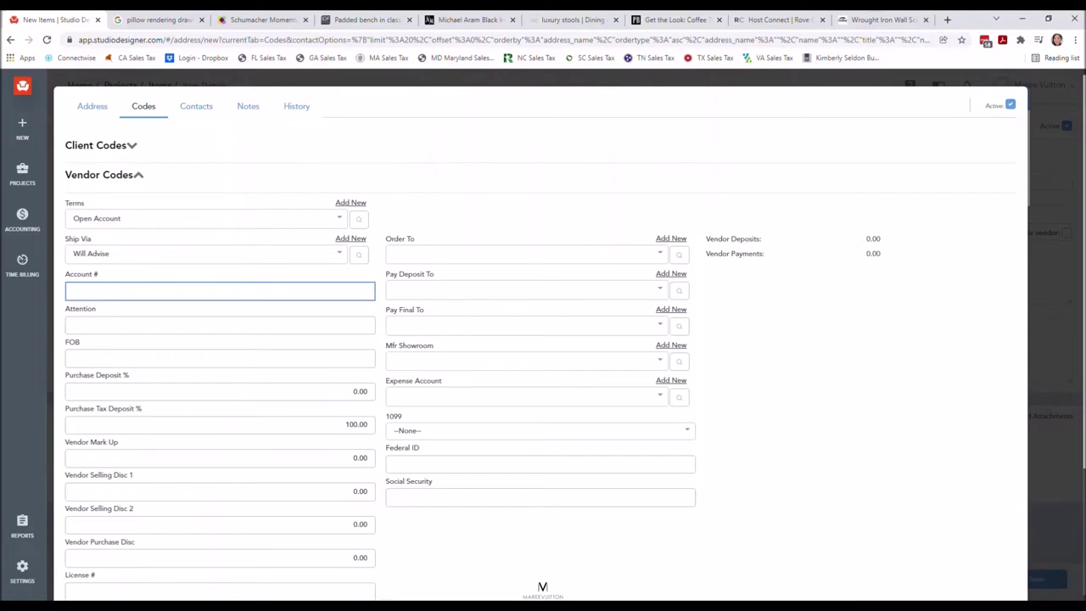
scroll(543, 339, down, 1)
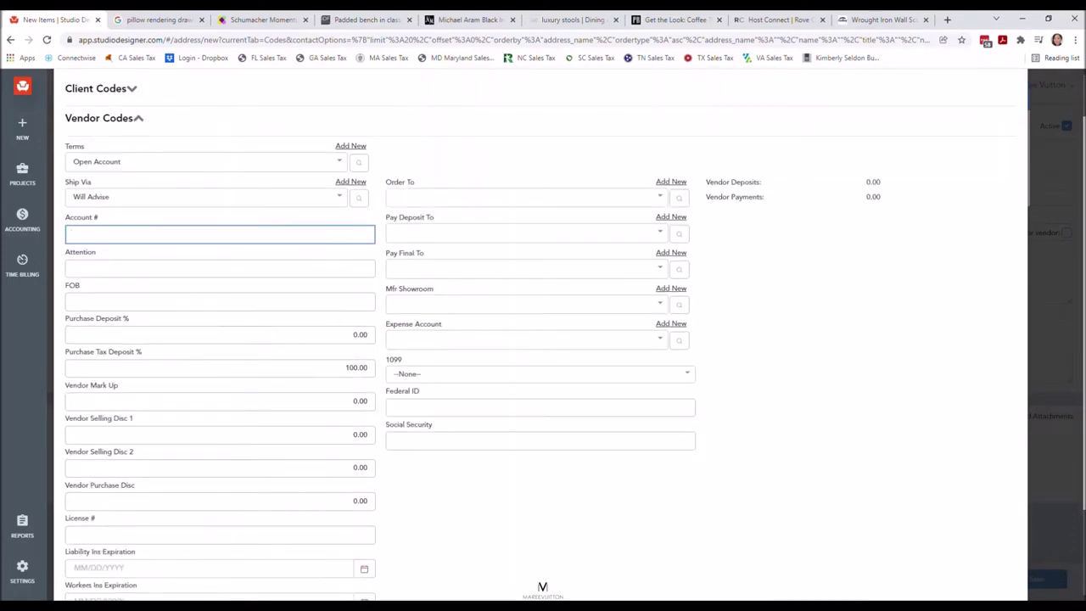
click(219, 334)
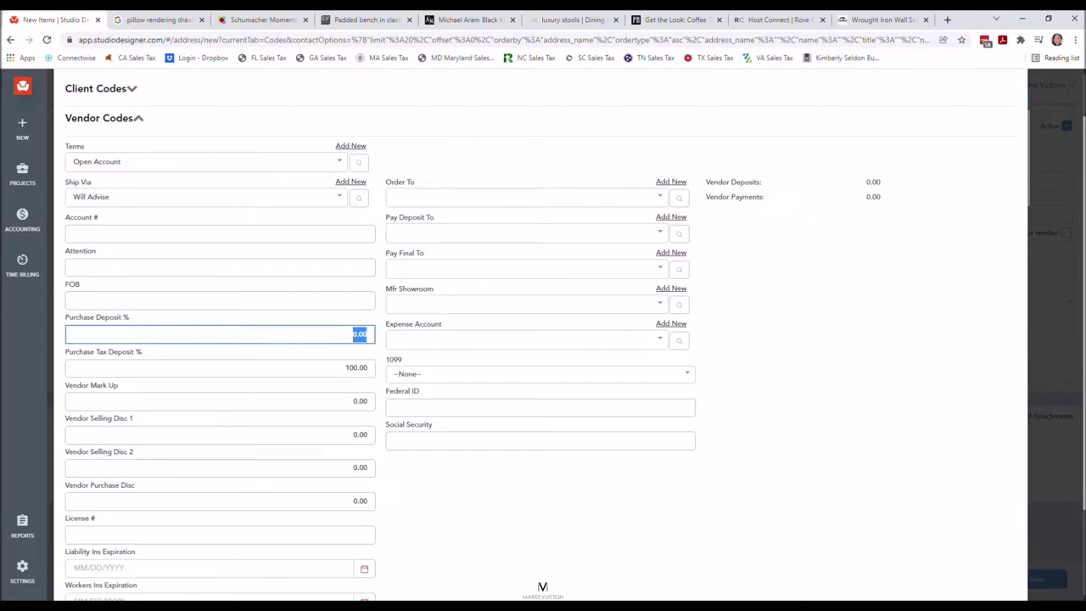
text(100)
key(Tab)
key(Tab)
text(100)
key(Tab)
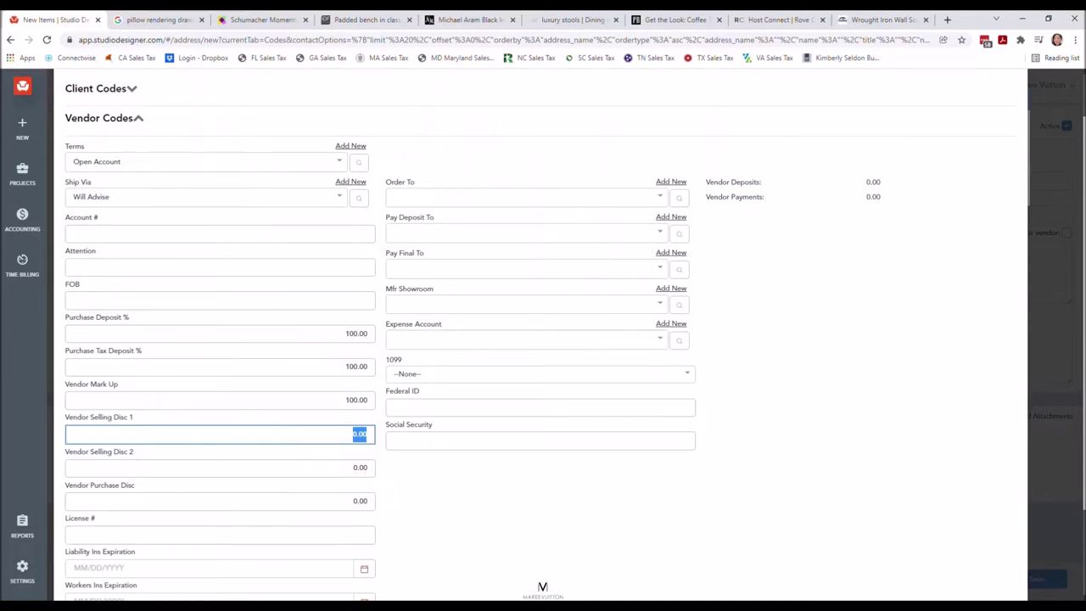
key(Tab)
key(Tab)
key(Tab)
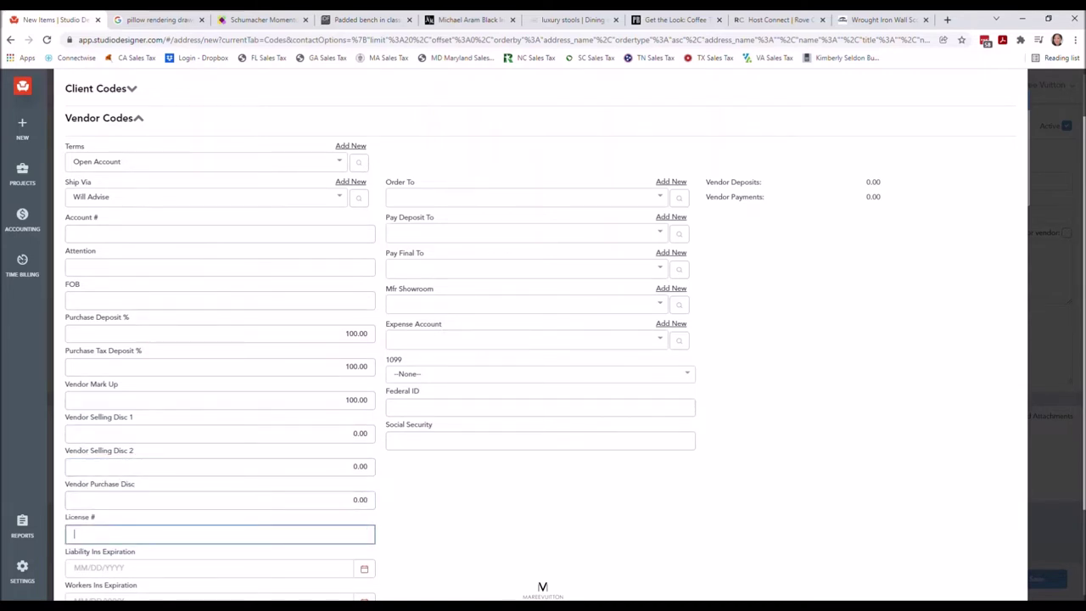
scroll(543, 339, down, 2)
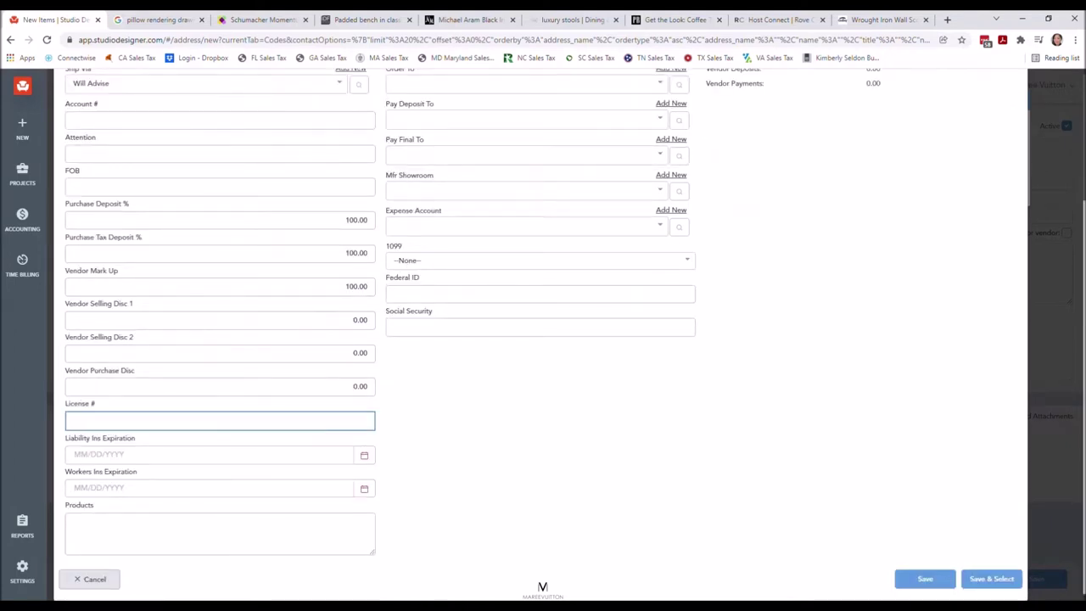
click(219, 532)
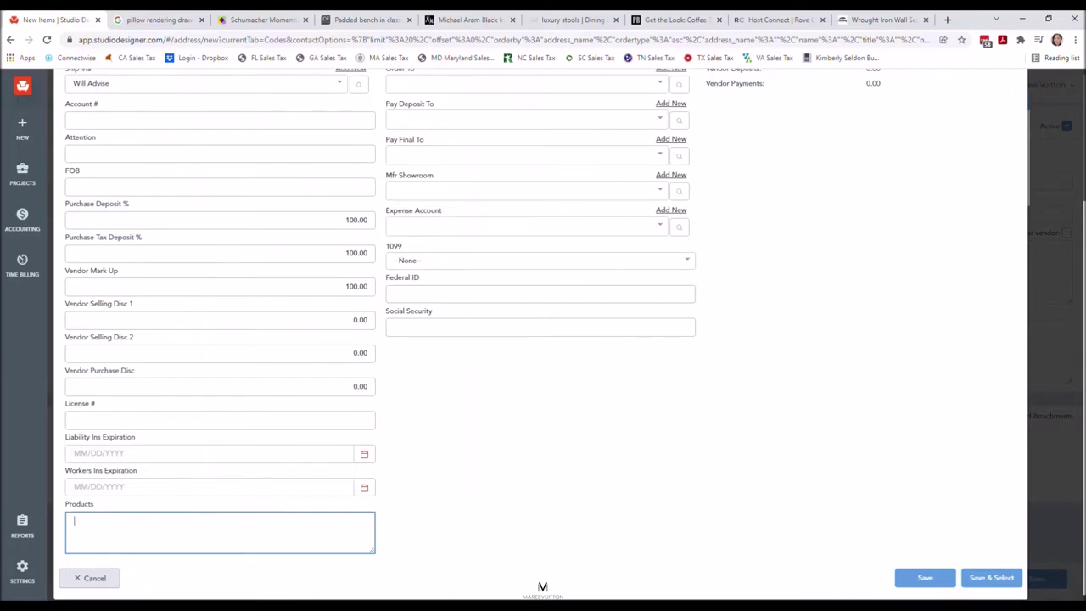
scroll(543, 339, up, 2)
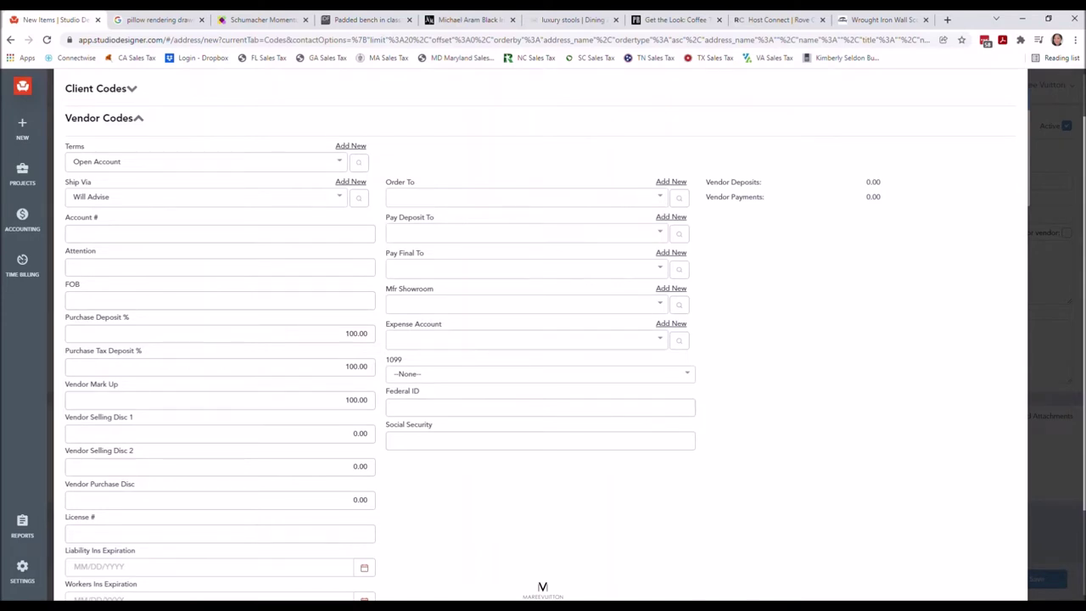
Leave the vendor's Expense Account unset and bring up the 1099 choices
click(522, 339)
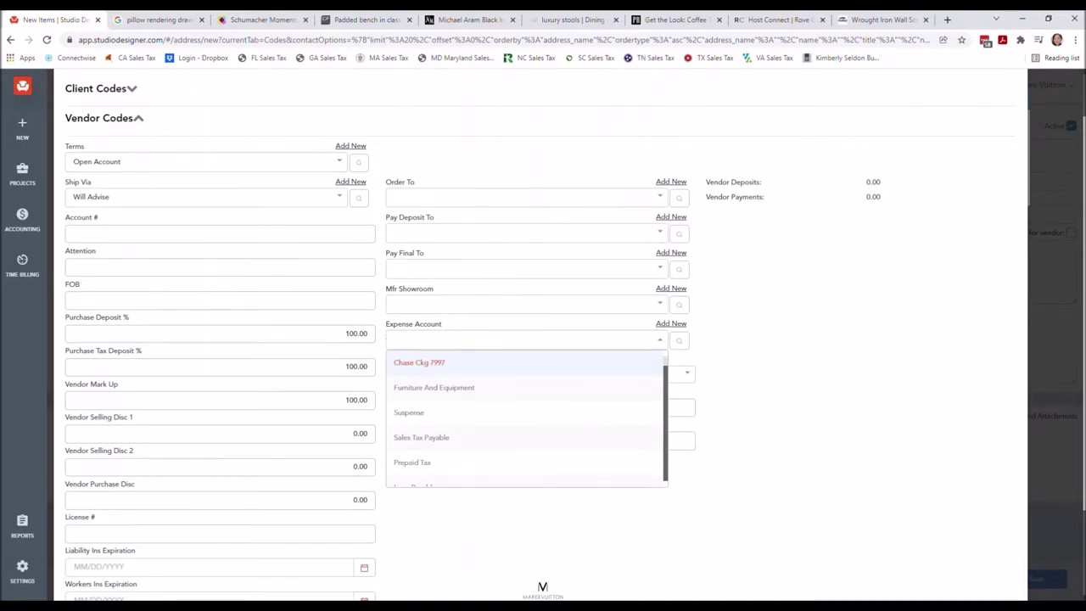
key(Escape)
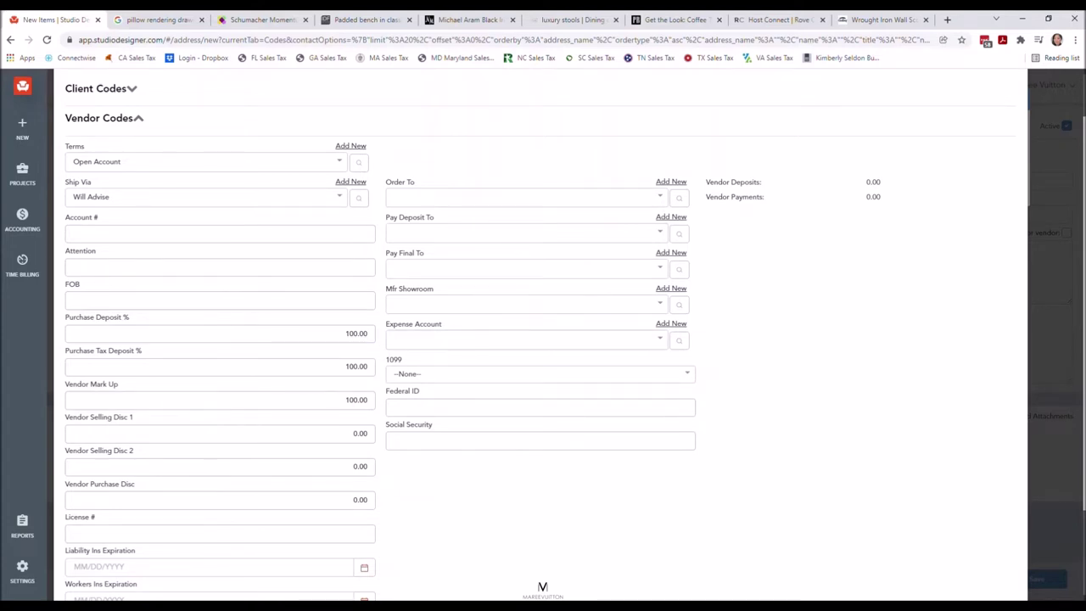
click(387, 339)
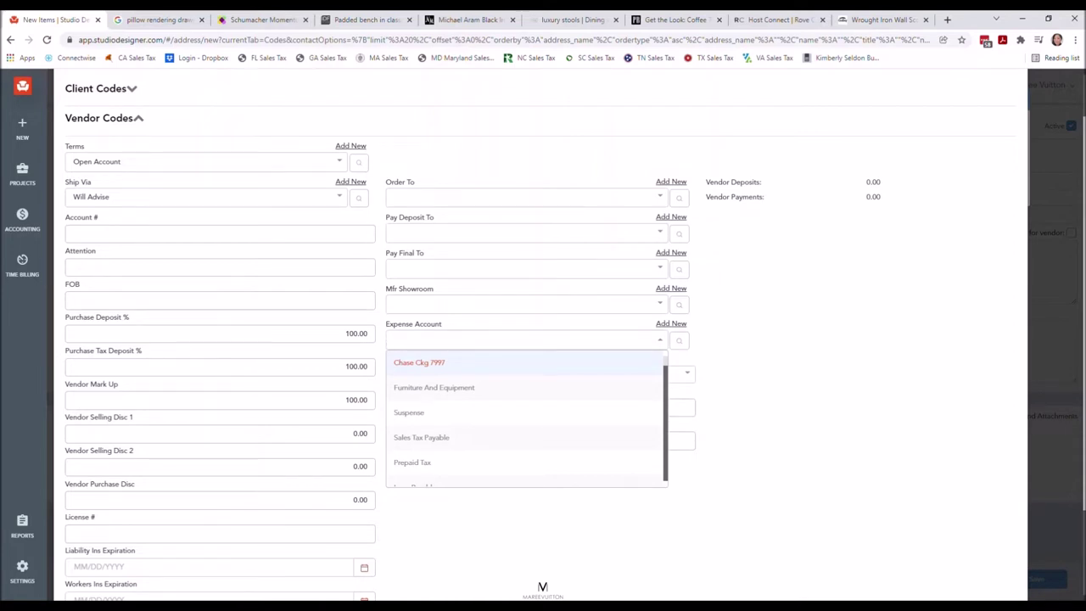
key(Escape)
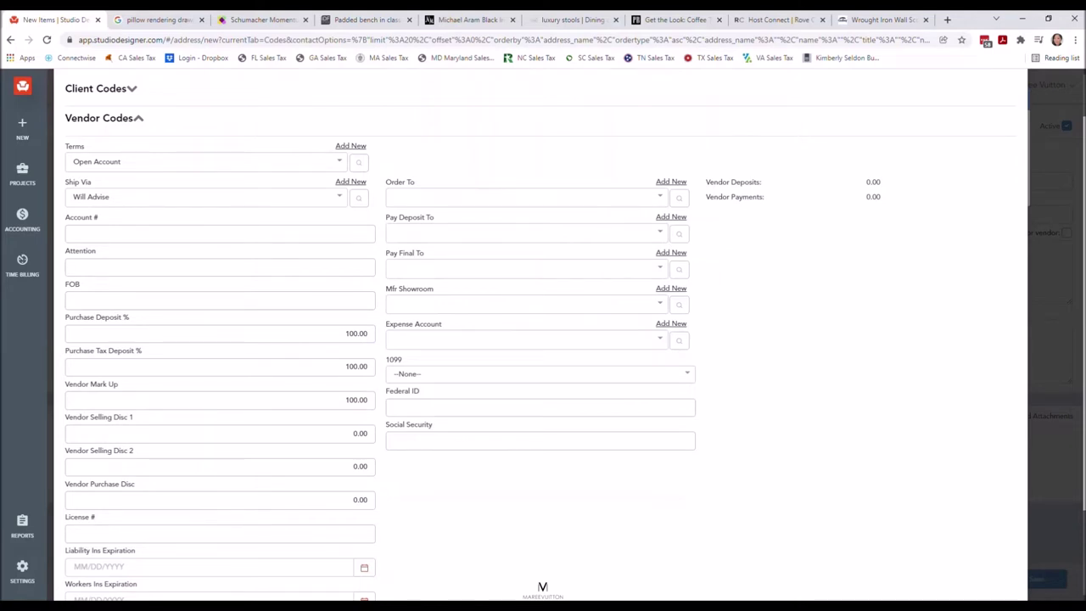
click(539, 373)
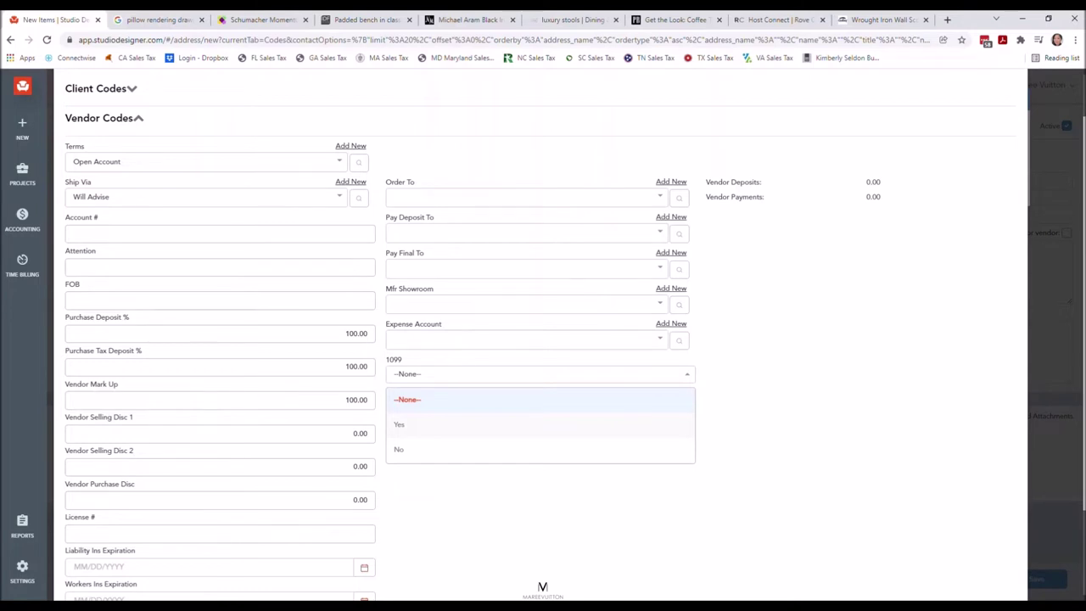
Set the vendor's 1099 option to Yes and move to the Federal ID field
key(Down)
click(398, 424)
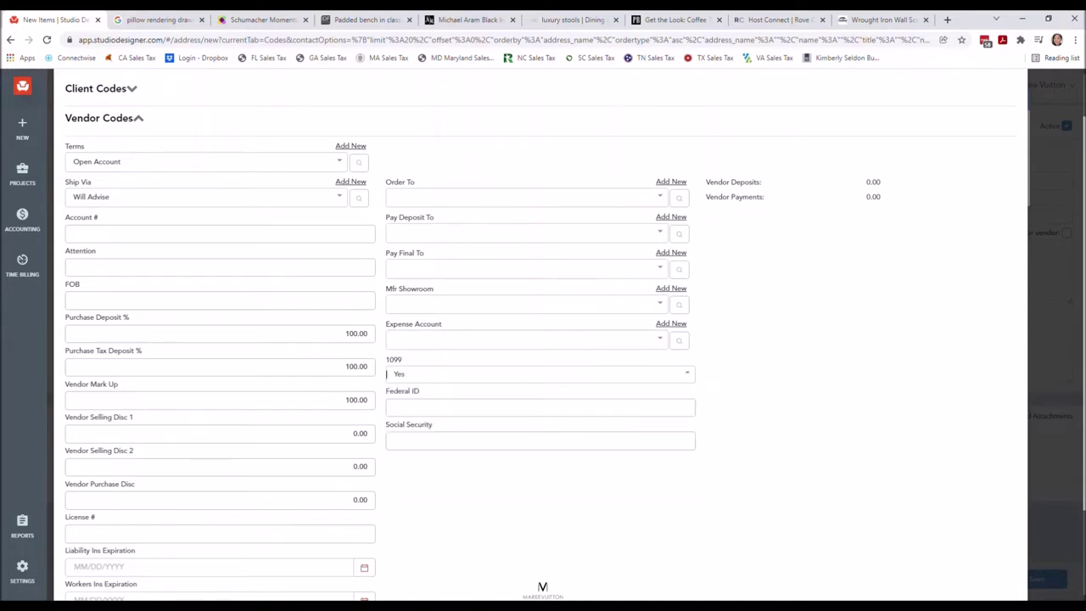
click(540, 408)
click(540, 441)
click(540, 408)
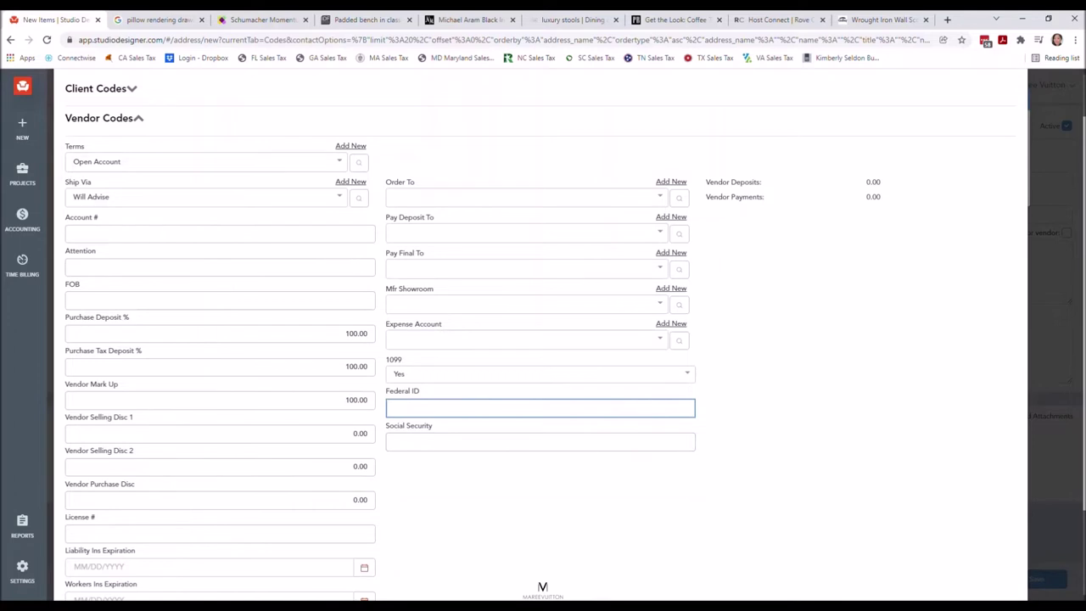
scroll(543, 340, down, 2)
scroll(543, 339, up, 3)
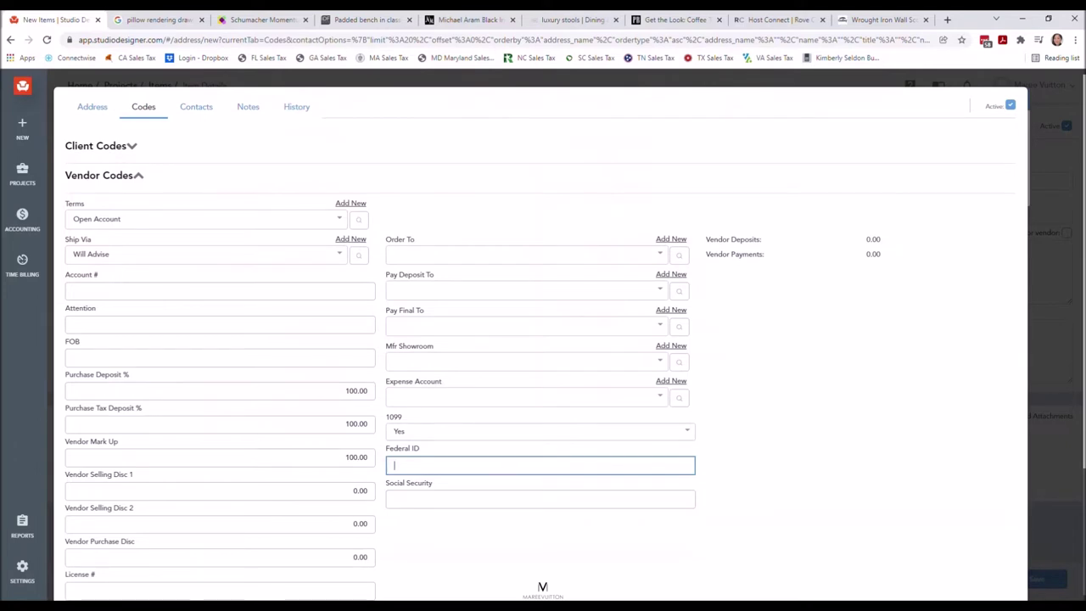
scroll(543, 340, down, 2)
scroll(543, 339, down, 1)
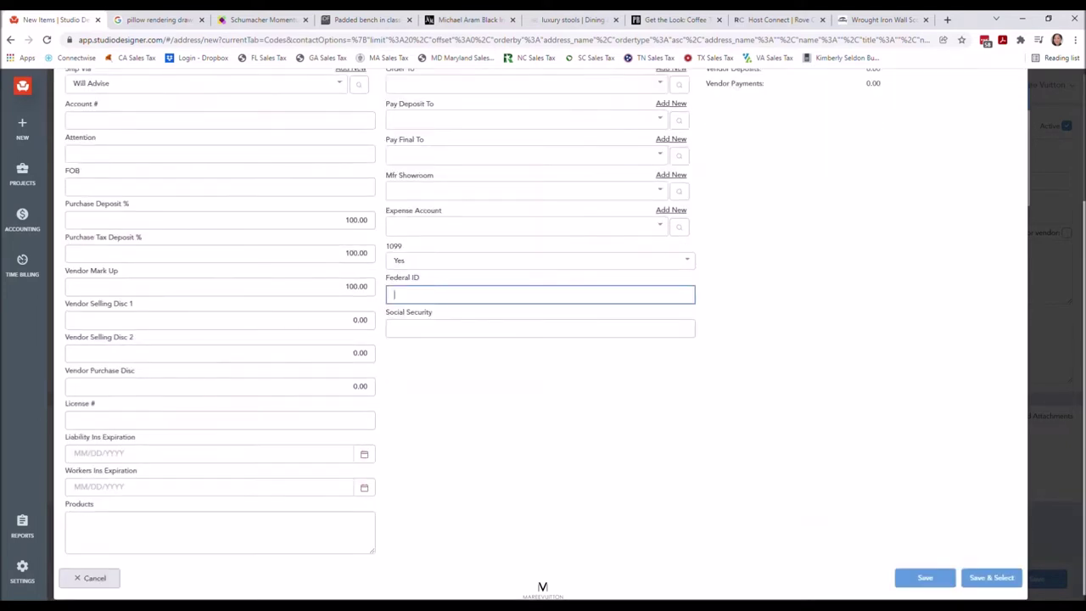
scroll(543, 339, up, 3)
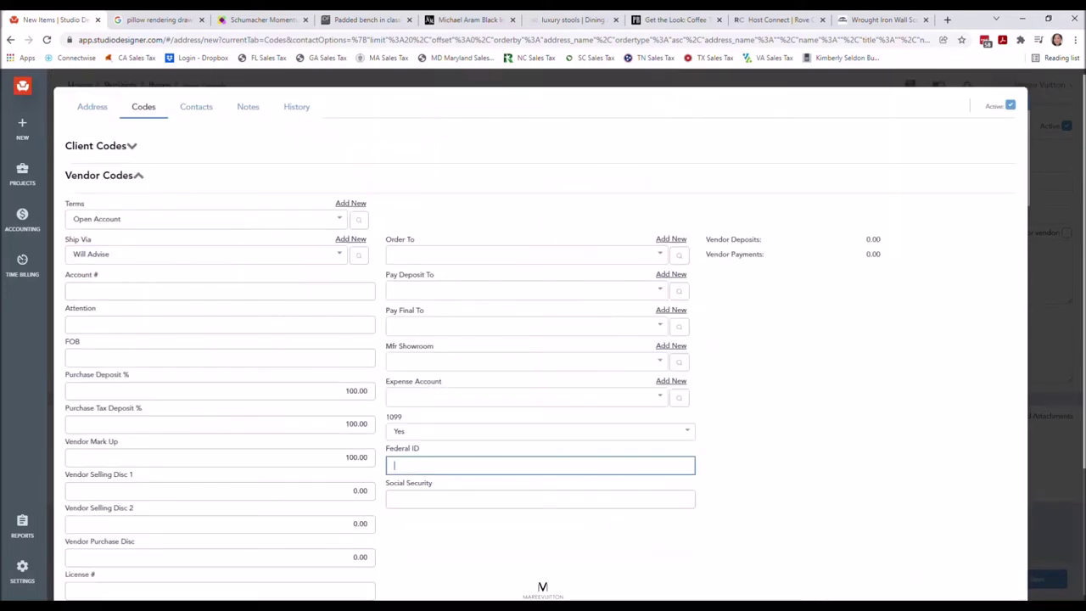
scroll(542, 340, down, 1)
scroll(543, 339, up, 1)
Review the Rove Concepts vendor's Contacts, Notes and History, then return to its Address details
click(196, 106)
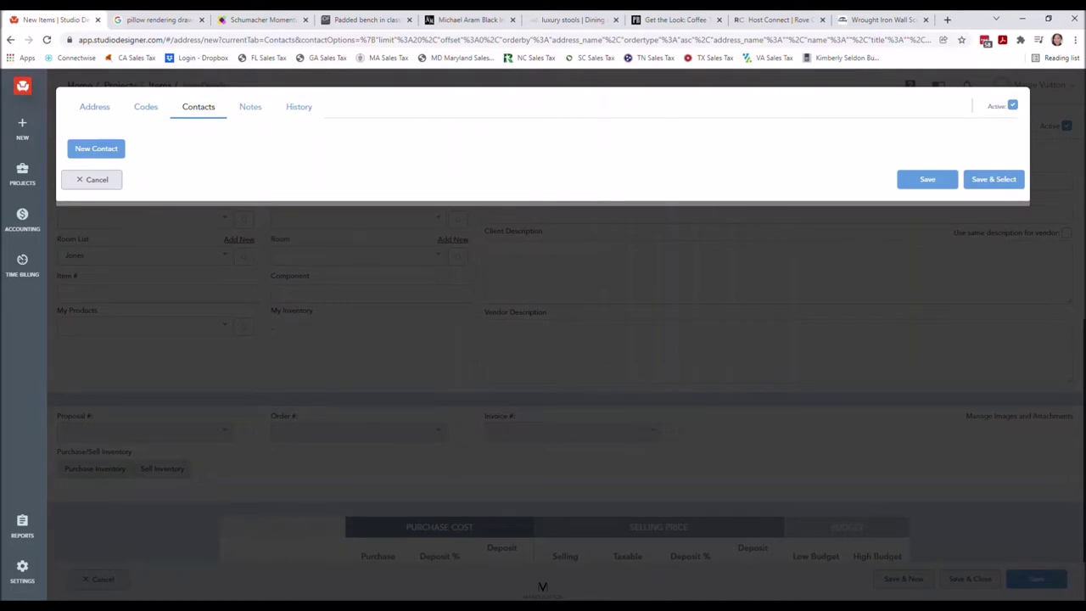
click(250, 106)
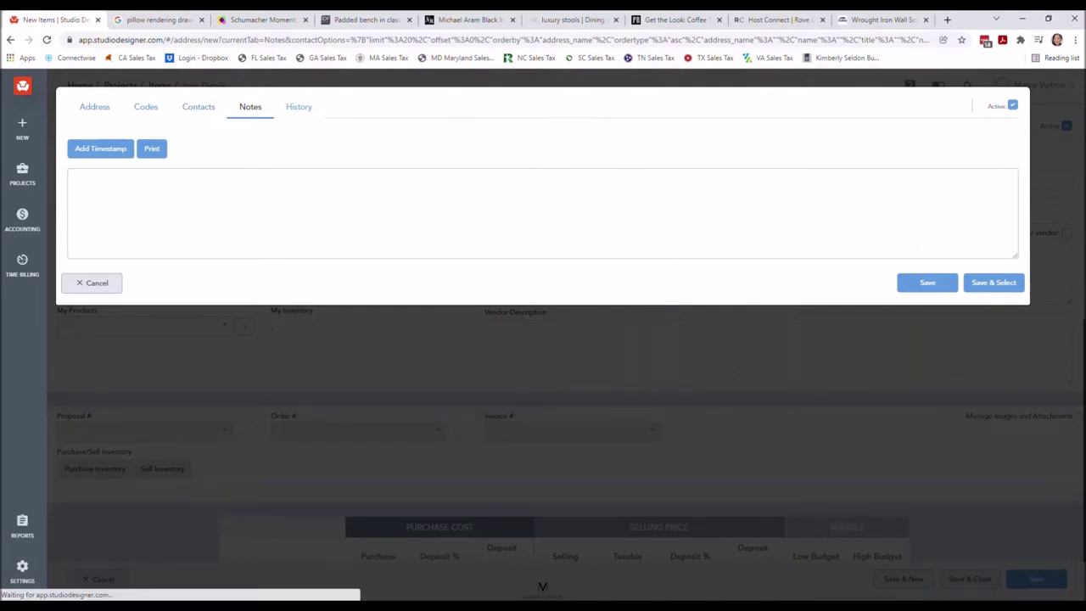
click(299, 106)
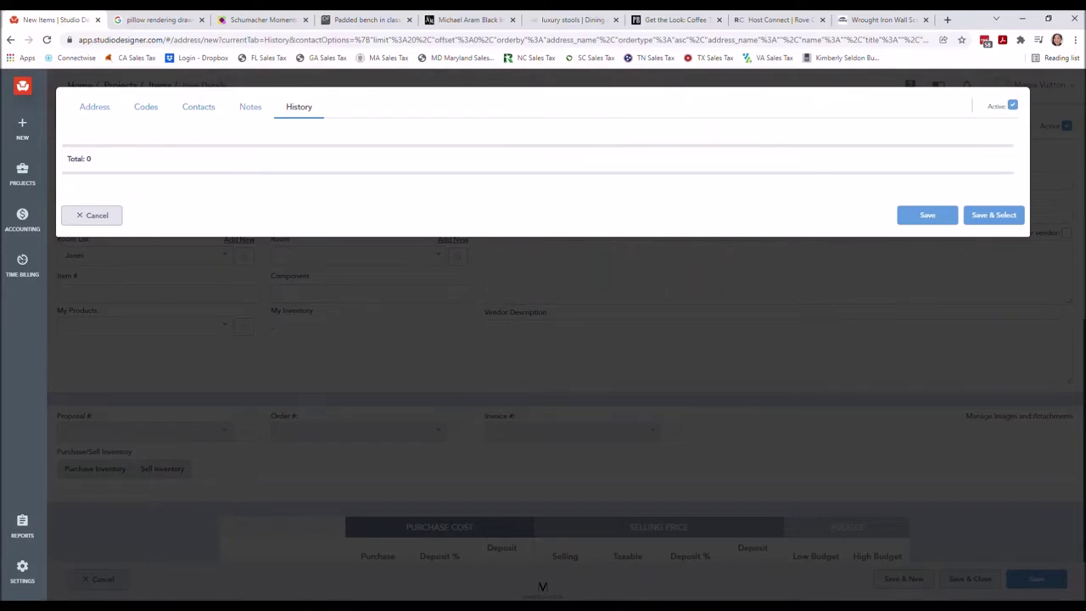
click(94, 106)
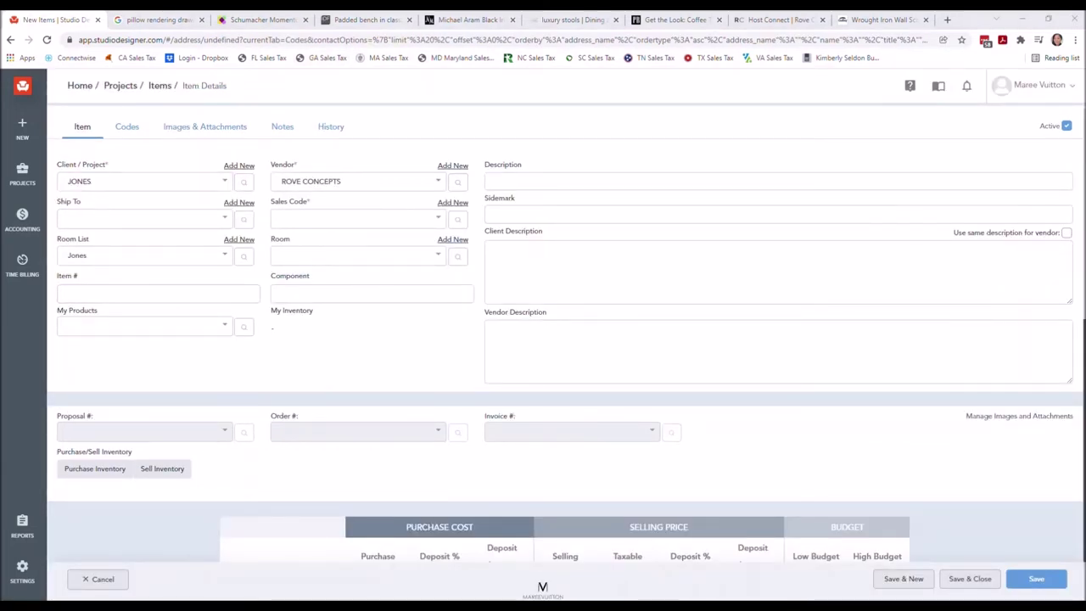
Leave Ship To unchanged and browse the Sales Code options around Floor Covering and Fabric
click(144, 218)
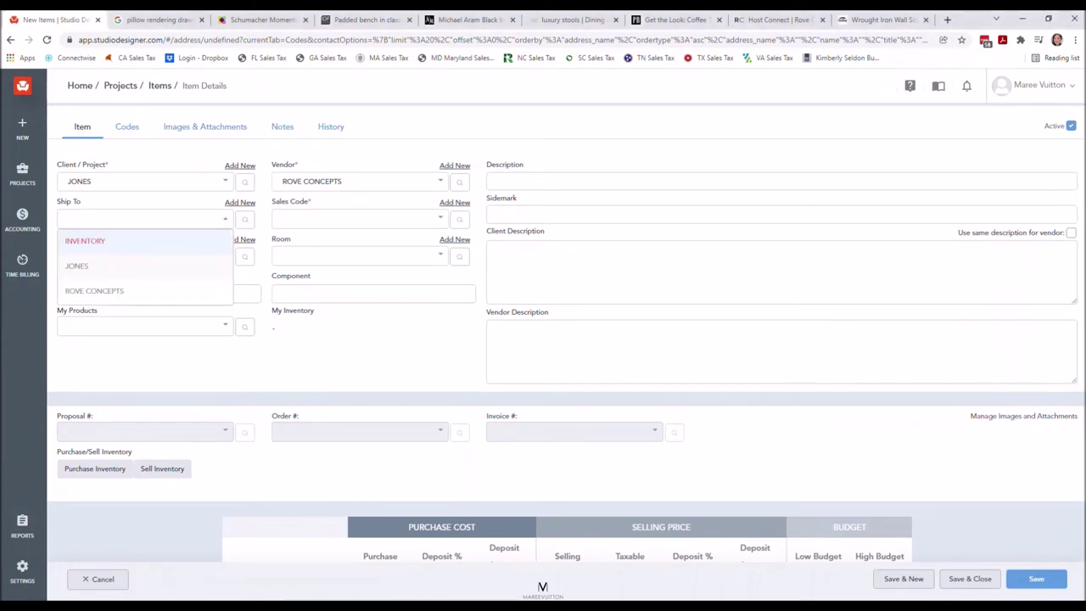
key(Escape)
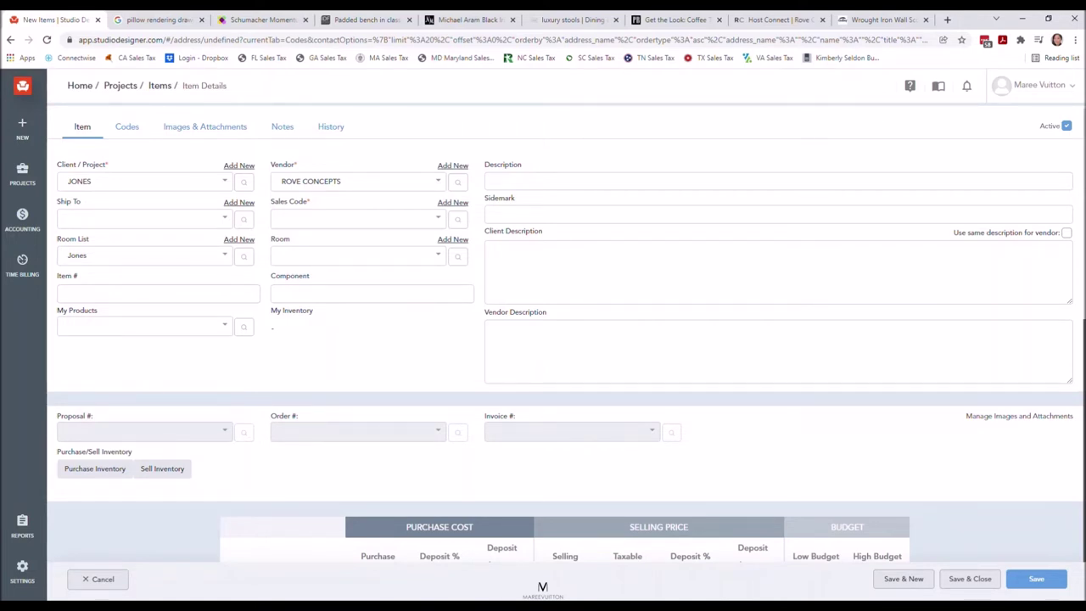
click(356, 218)
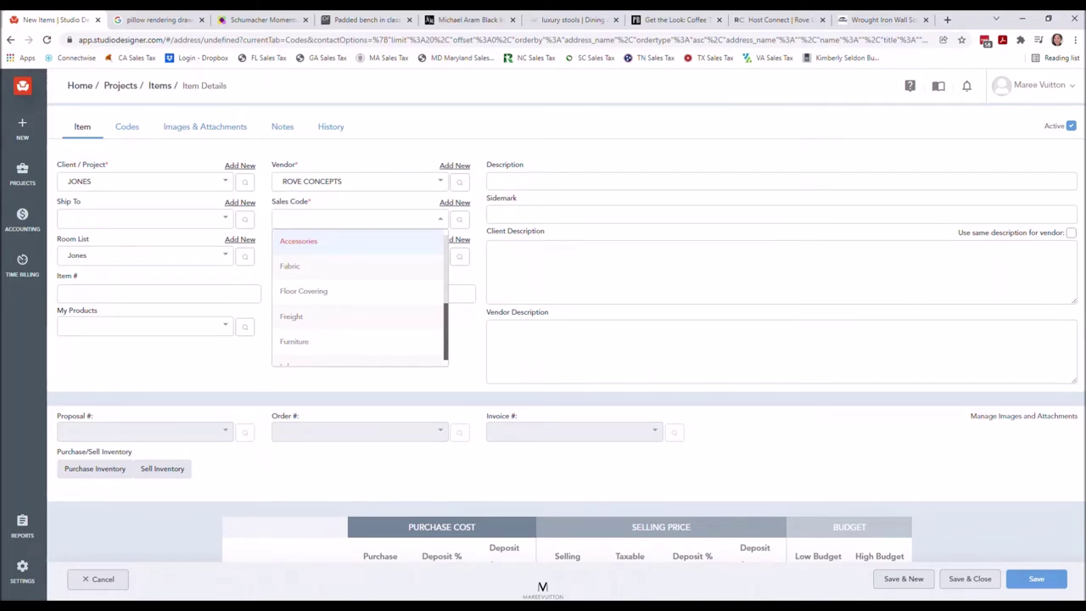
key(Down)
key(Down)
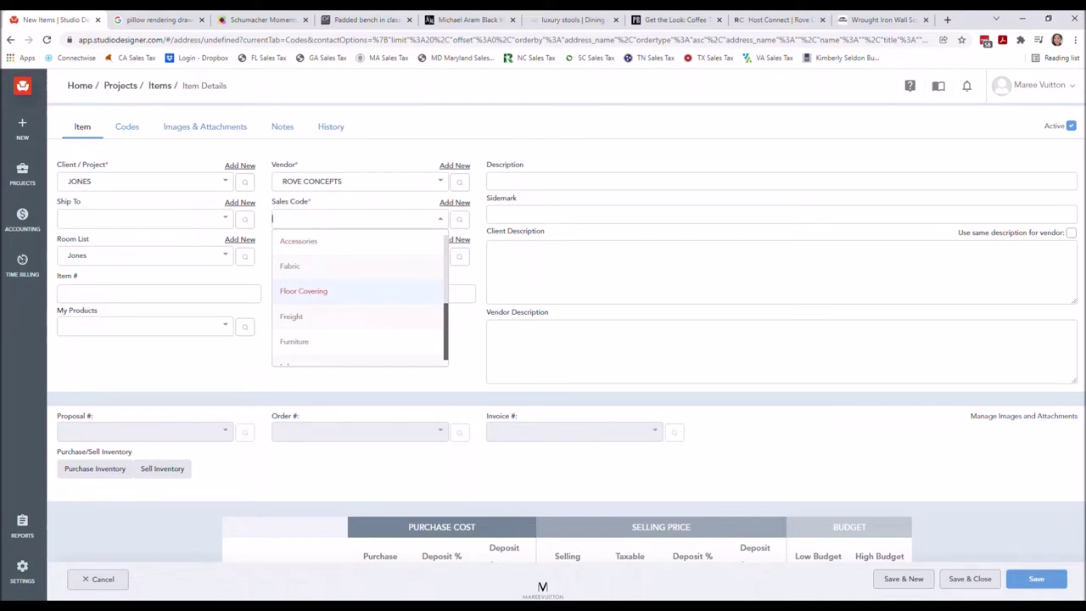
key(Down)
key(Up)
key(Up)
key(Up)
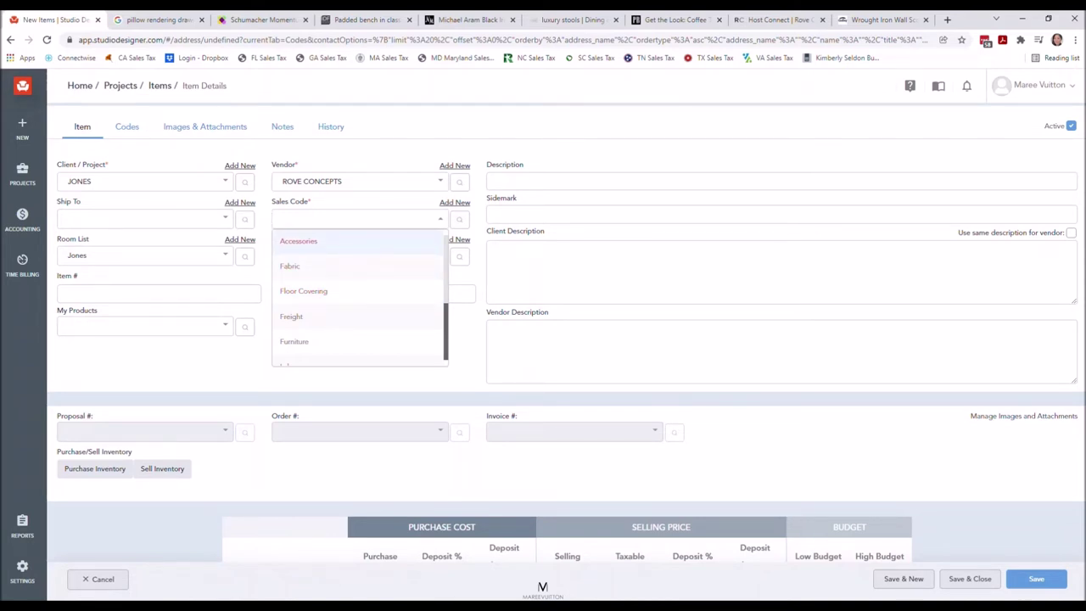
key(Down)
key(Down)
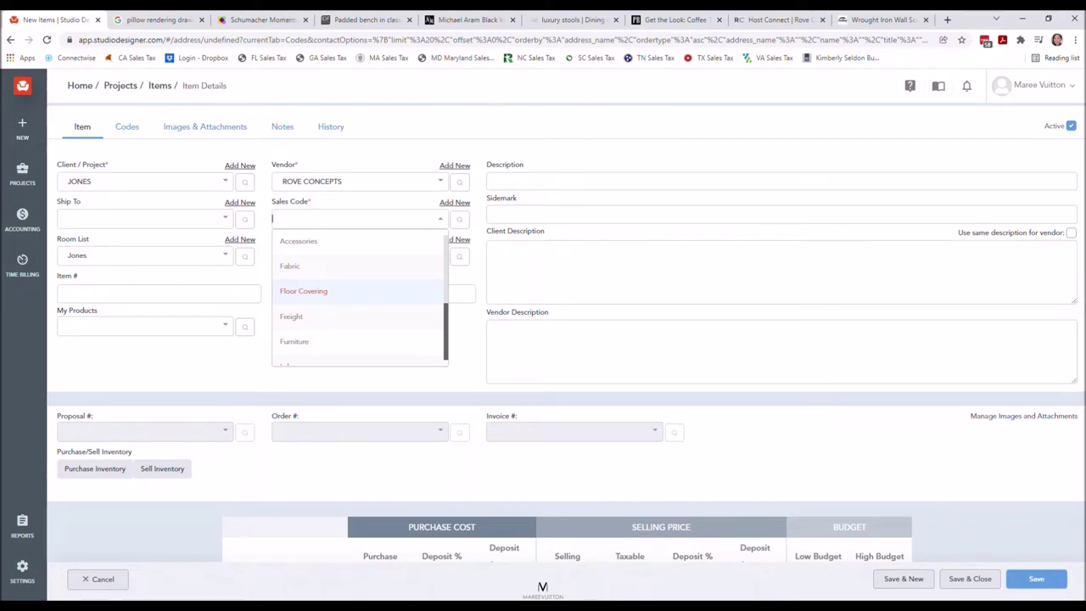
key(Up)
key(Up)
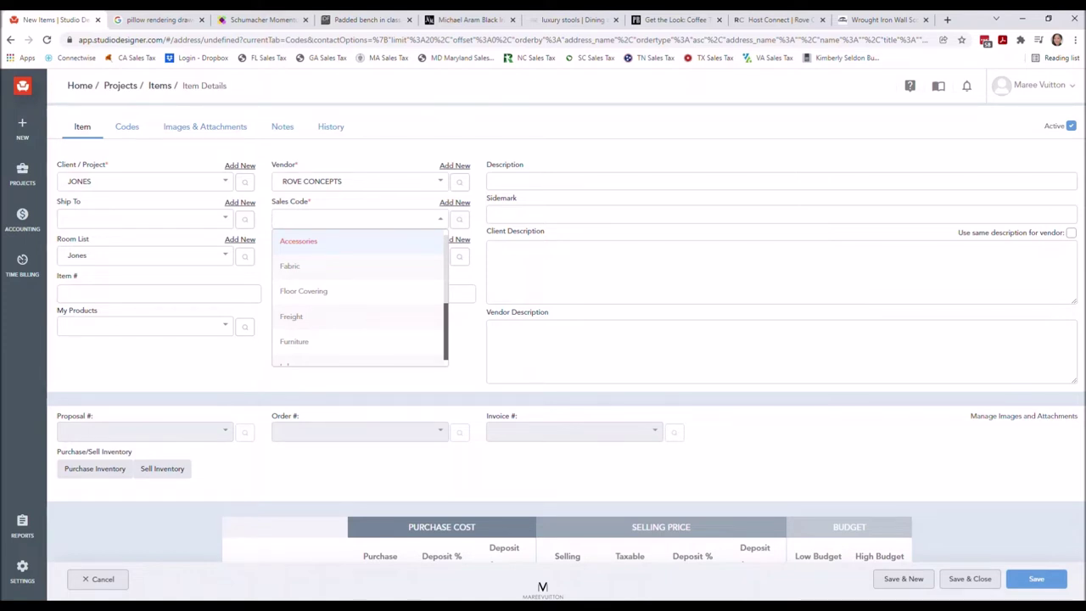
key(Down)
key(Up)
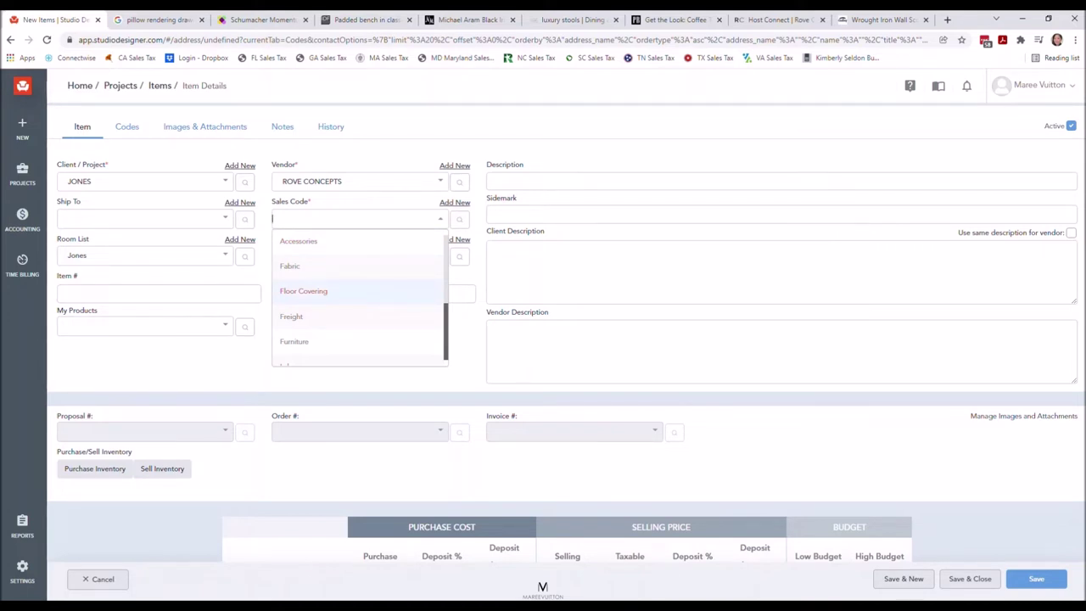
key(Up)
key(Up)
key(Down)
key(Down)
key(Up)
key(Up)
key(Down)
key(Down)
key(Up)
key(Up)
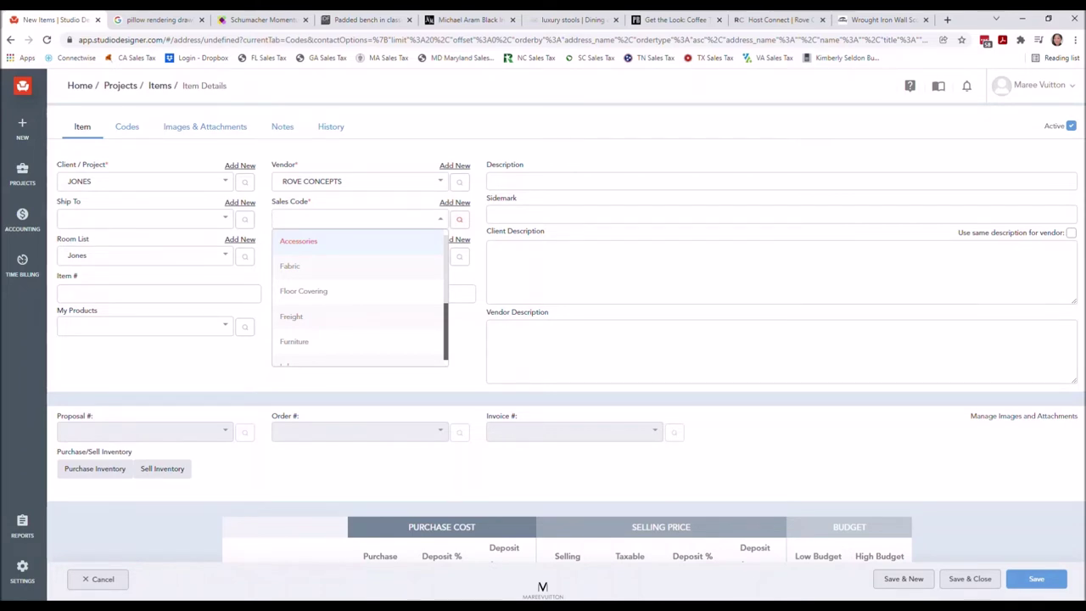
Choose Floor Covering as the item's sales code
key(Down)
key(Down)
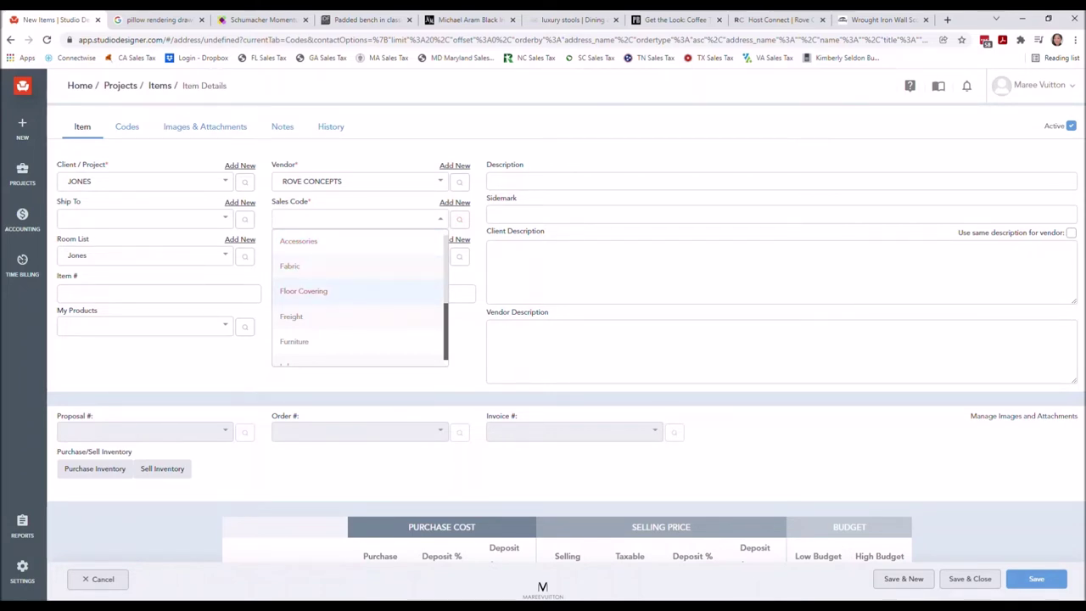
key(Return)
key(Tab)
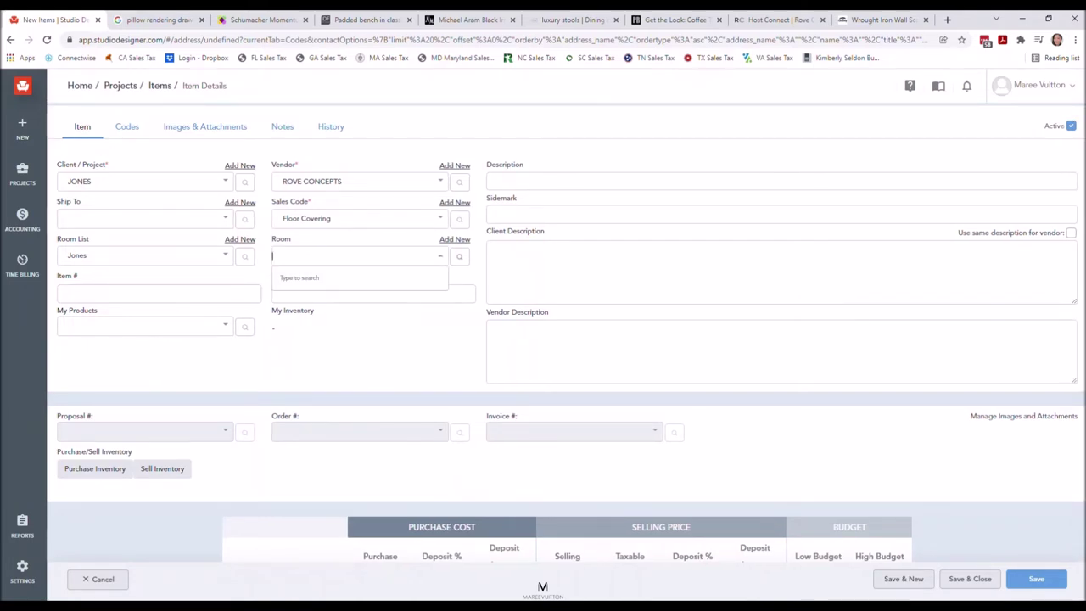
Create a Foyer room in the Jones room list and assign it to the item
key(Tab)
key(Return)
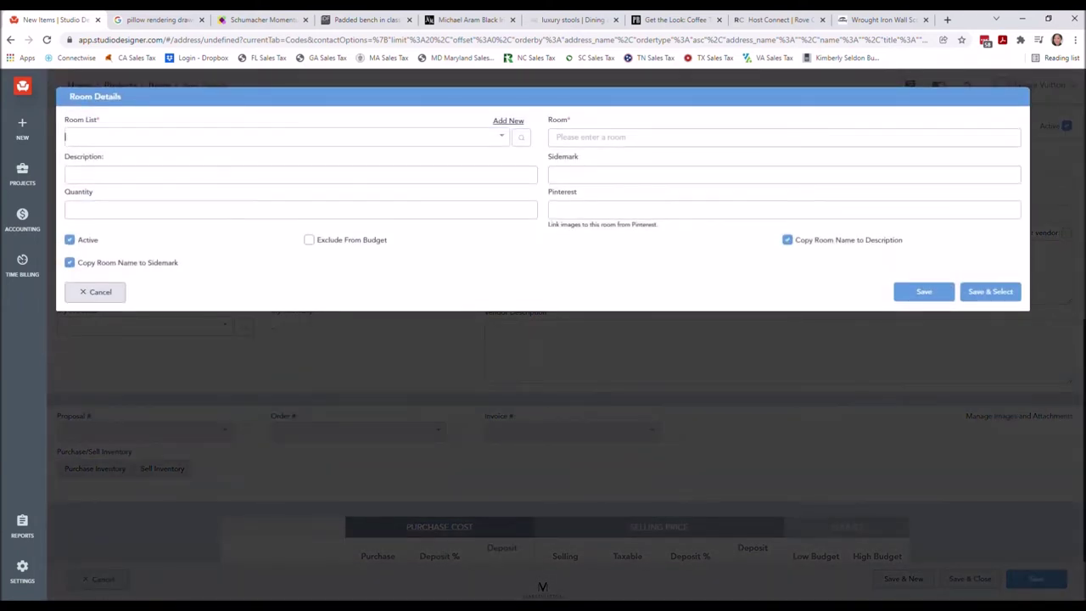
key(Down)
key(Down)
key(Return)
click(594, 138)
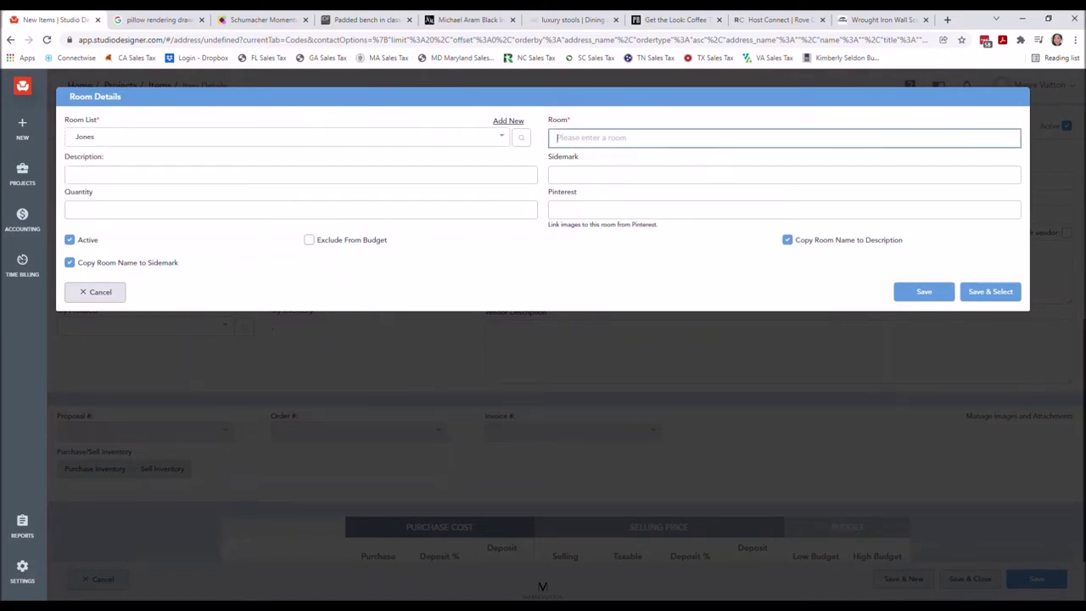
text(Foyer)
key(Tab)
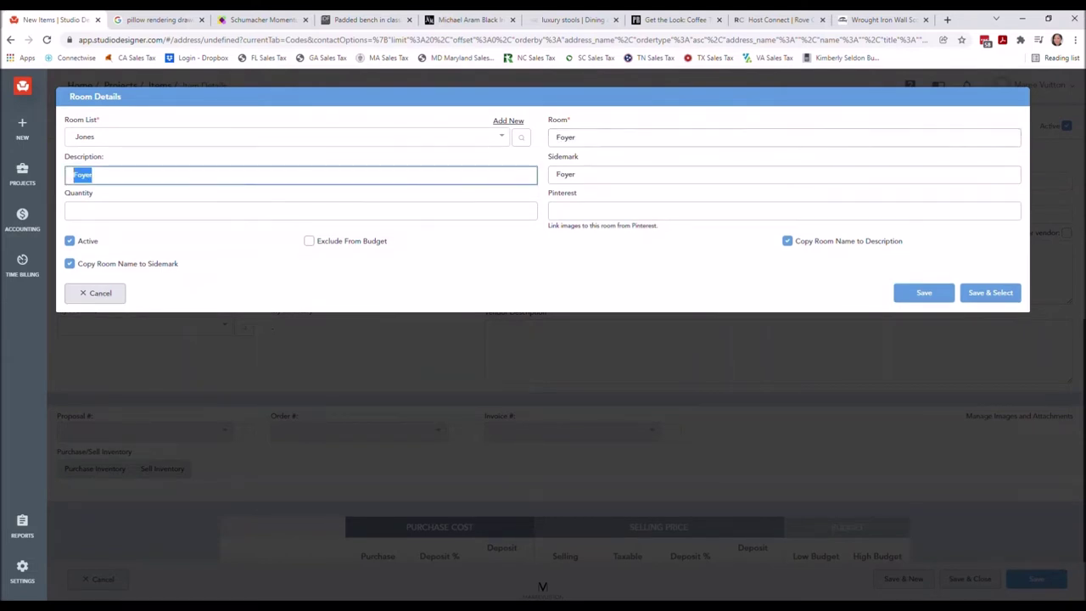
key(Return)
key(Tab)
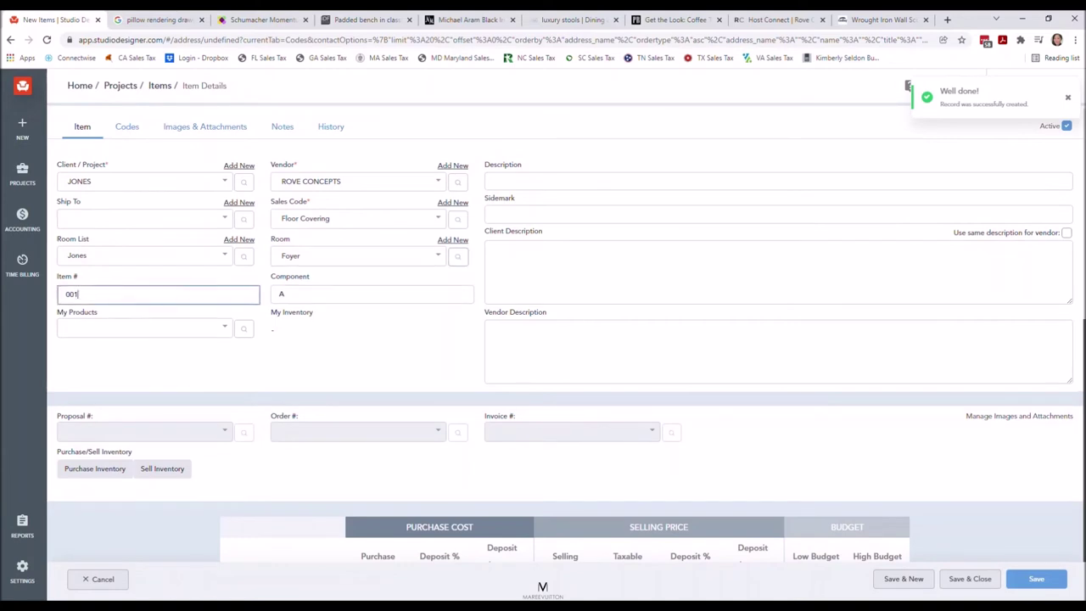
key(Tab)
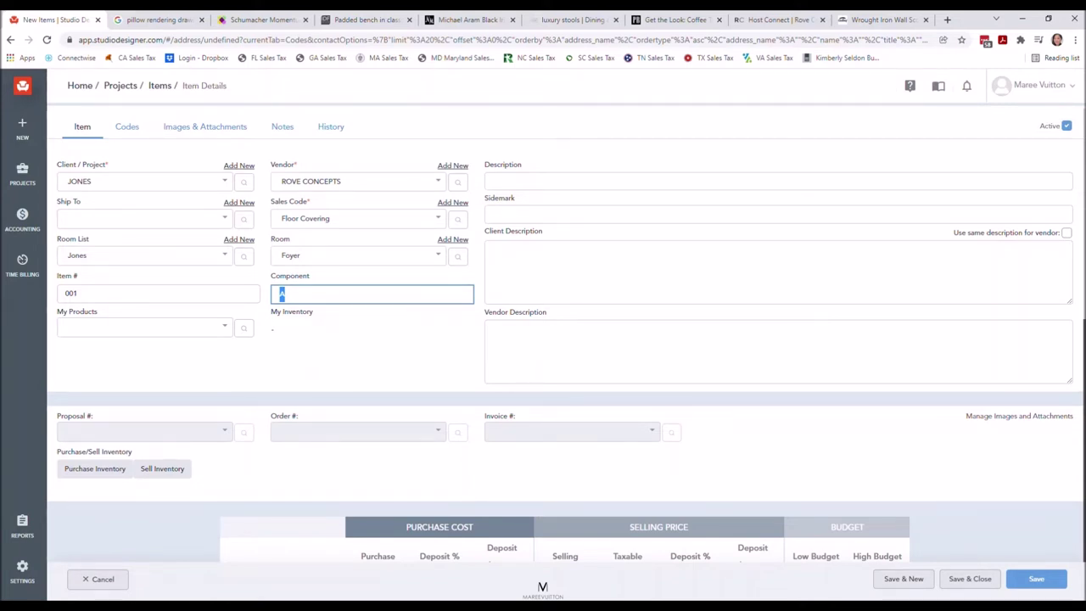
click(78, 293)
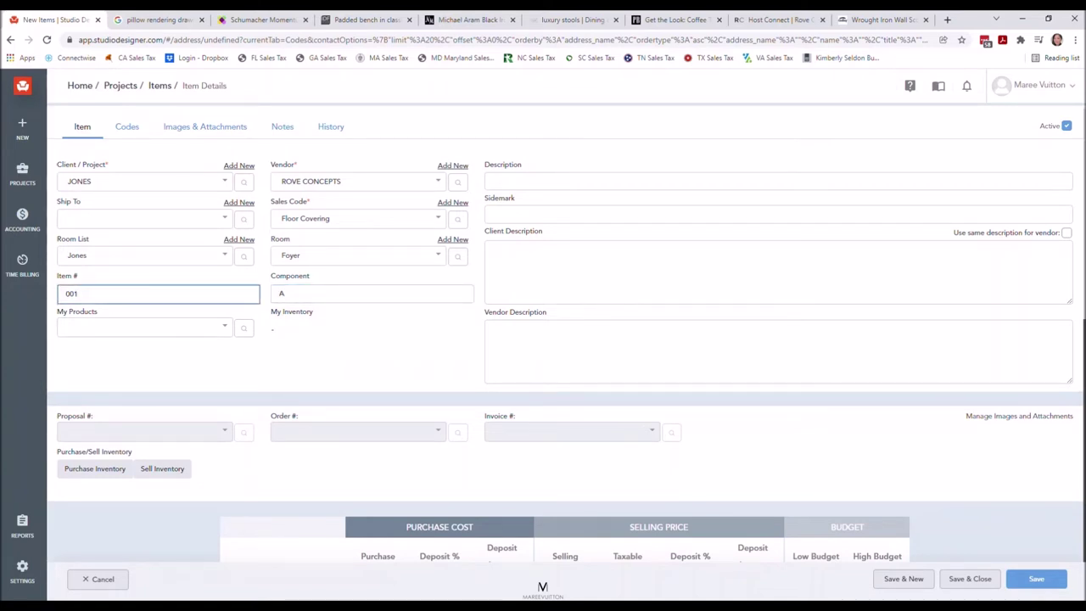
key(ctrl+a)
click(285, 294)
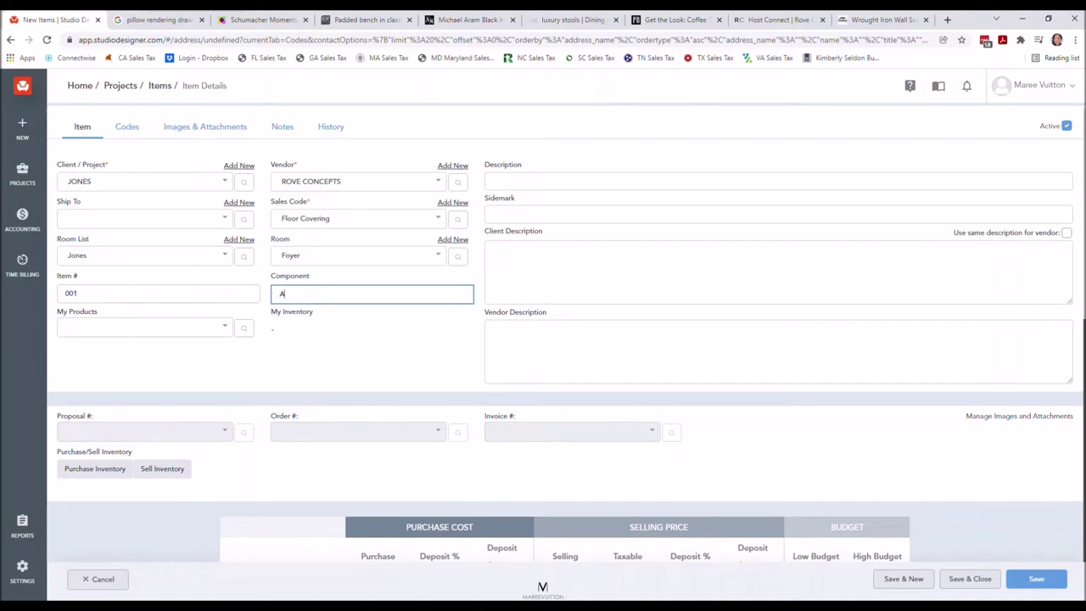
click(78, 293)
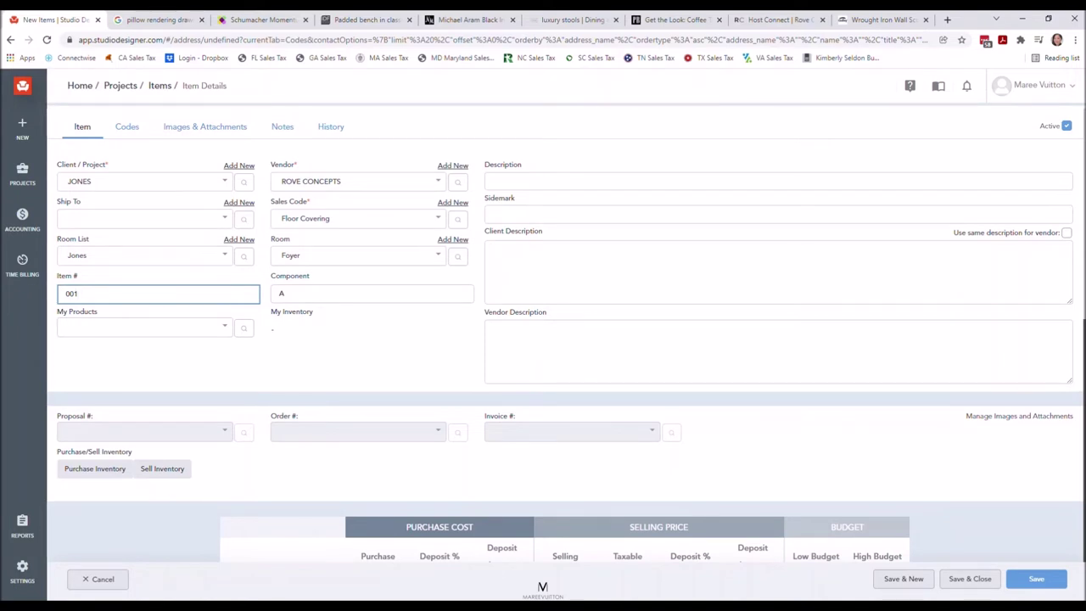
click(372, 294)
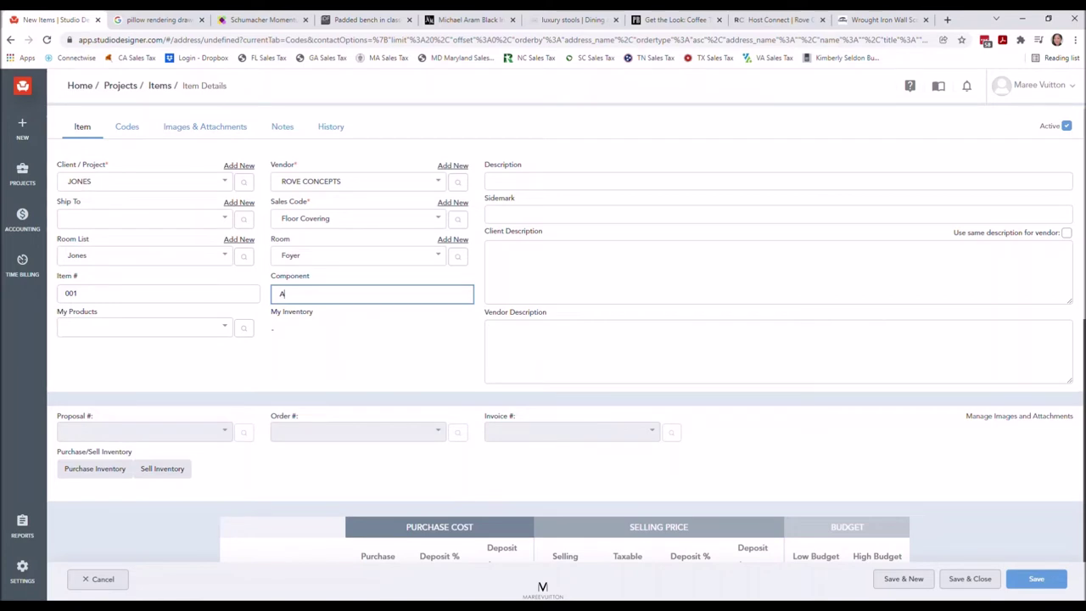
click(493, 181)
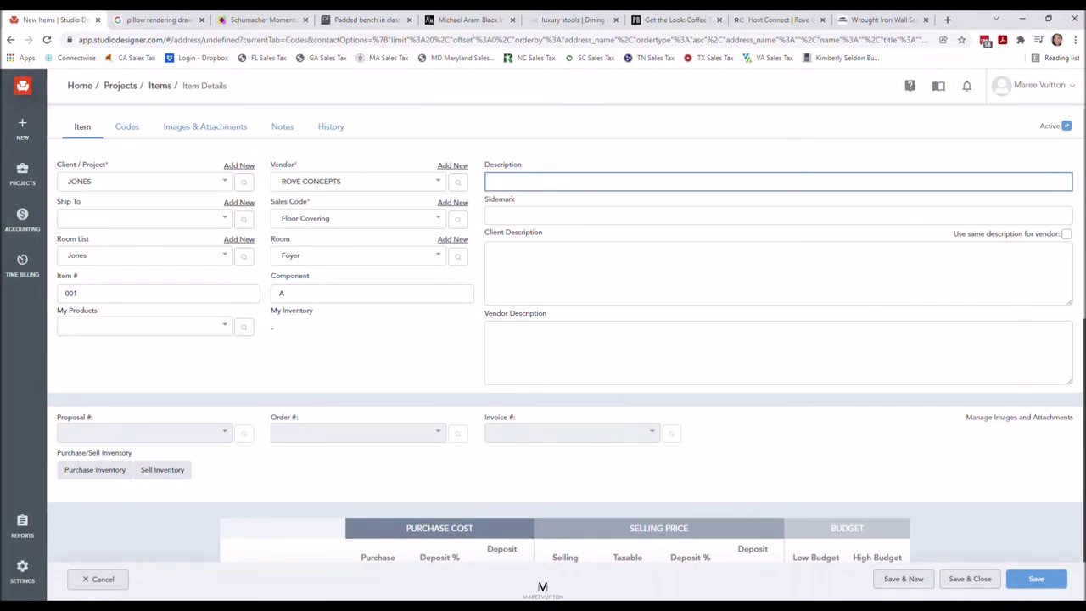
Type 'Foyer Area Rug' as the item description, fixing typos, and select the text
text(Foyer Area Rug)
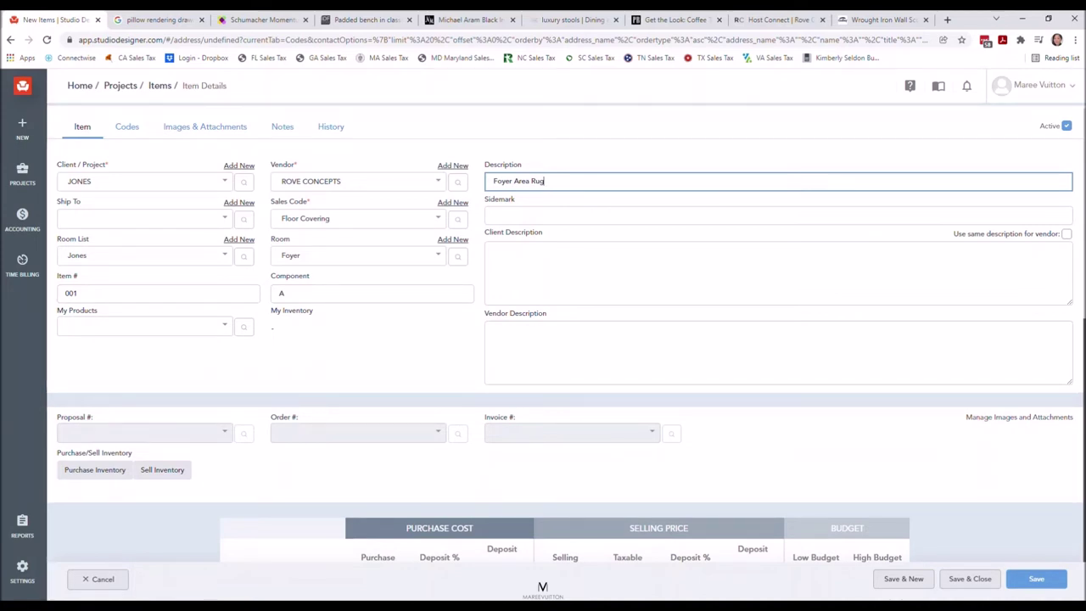
key(ctrl+a)
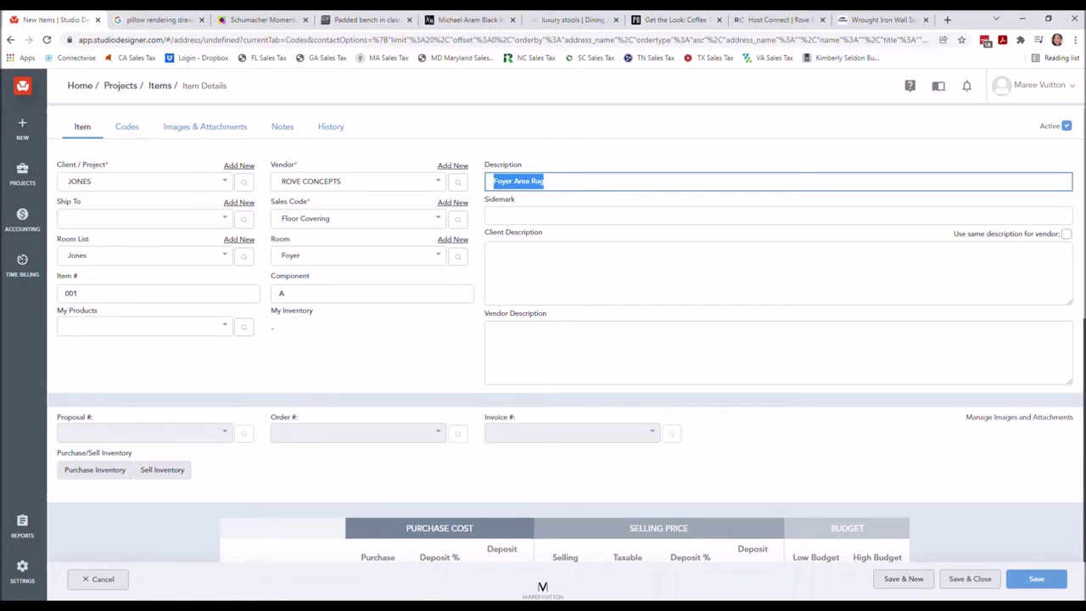
key(Right)
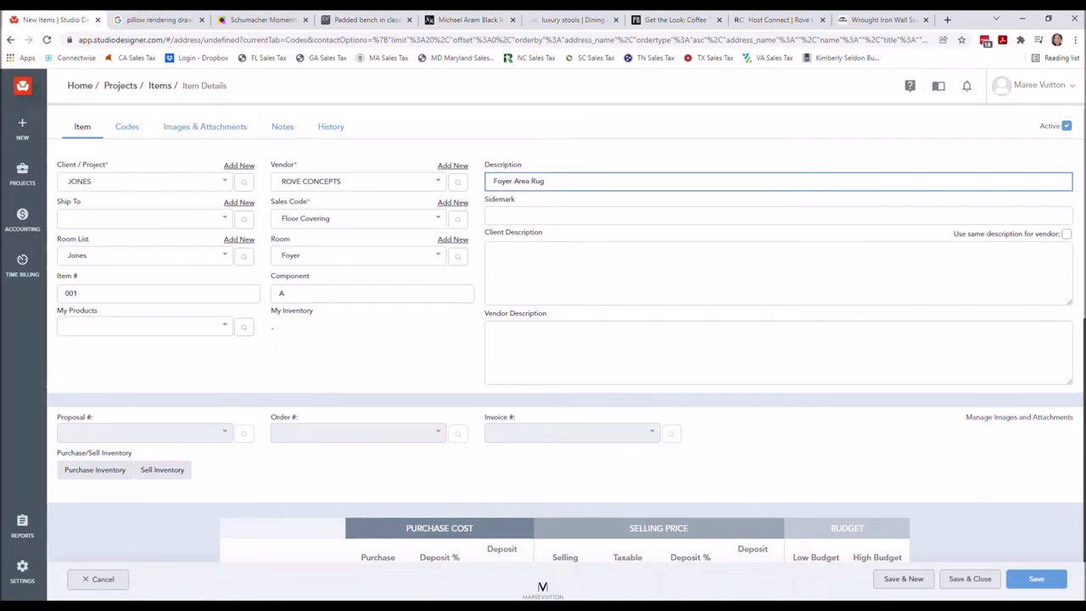
key(ctrl+shift+Left)
key(ctrl+shift+Left)
key(ctrl+shift+Left)
key(ctrl+c)
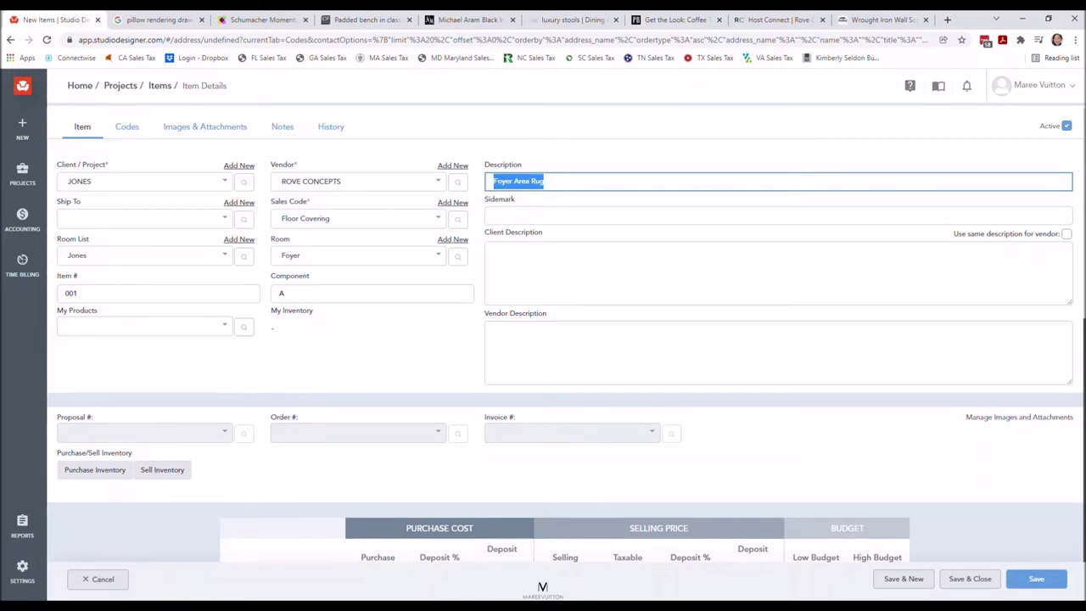
Paste the Foyer Area Rug description text into the Sidemark field
key(Tab)
key(ctrl+v)
key(Tab)
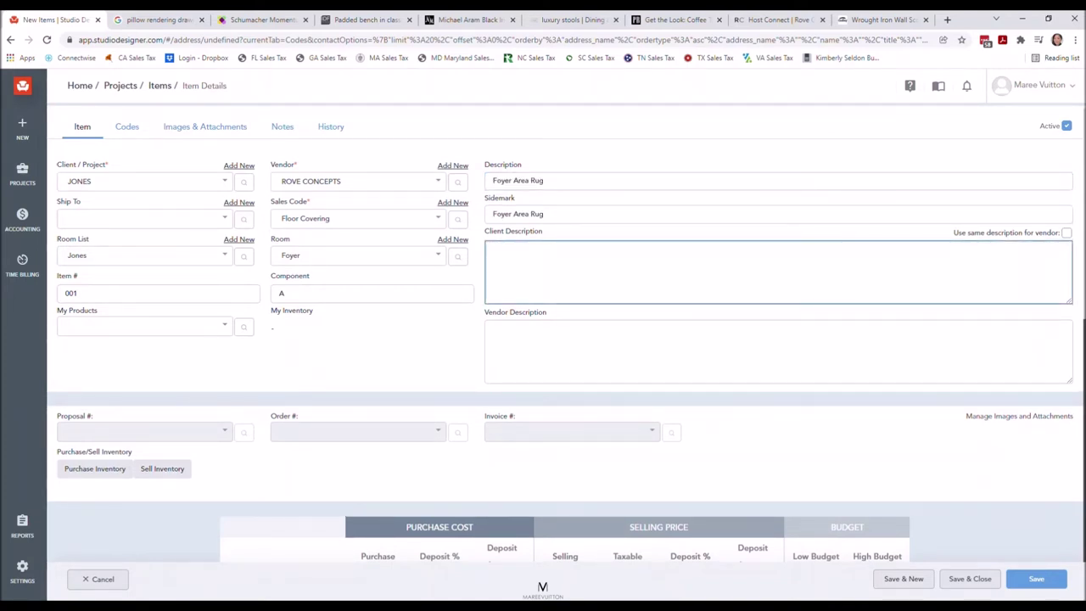
drag(544, 181, 493, 180)
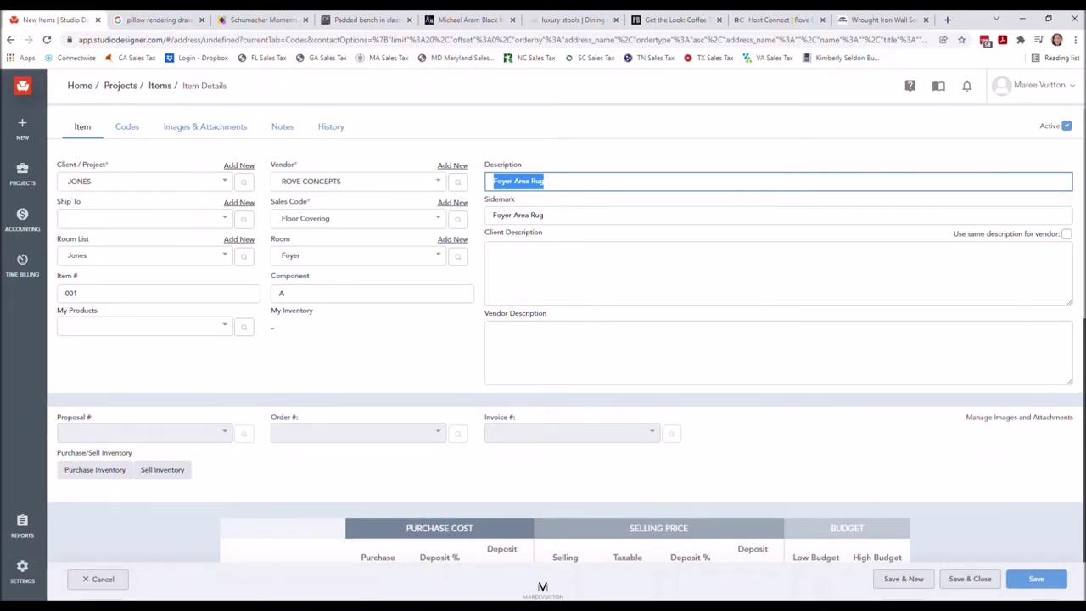
key(Tab)
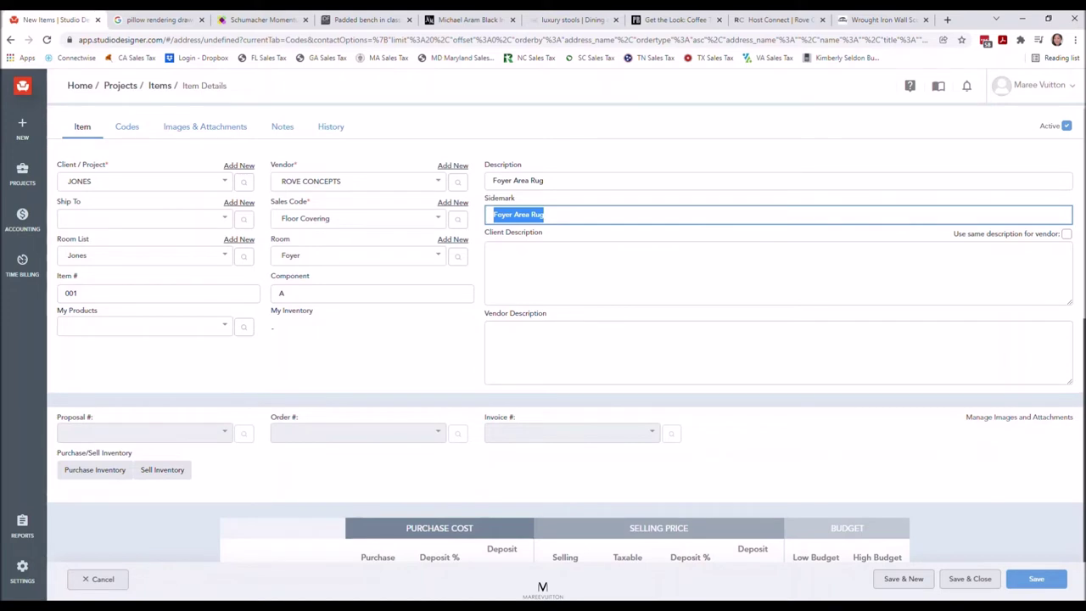
Replace the sidemark with the designer prefix followed by JONES / FOYER / 001A
key(BackSpace)
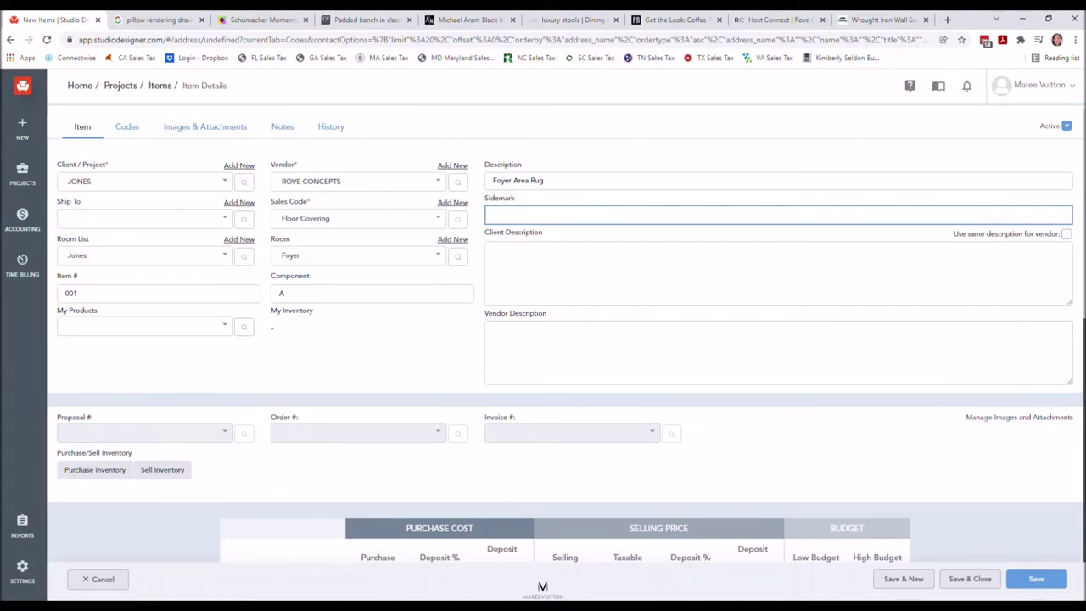
text(MAREEVUITTON / JONES / FOYER / )
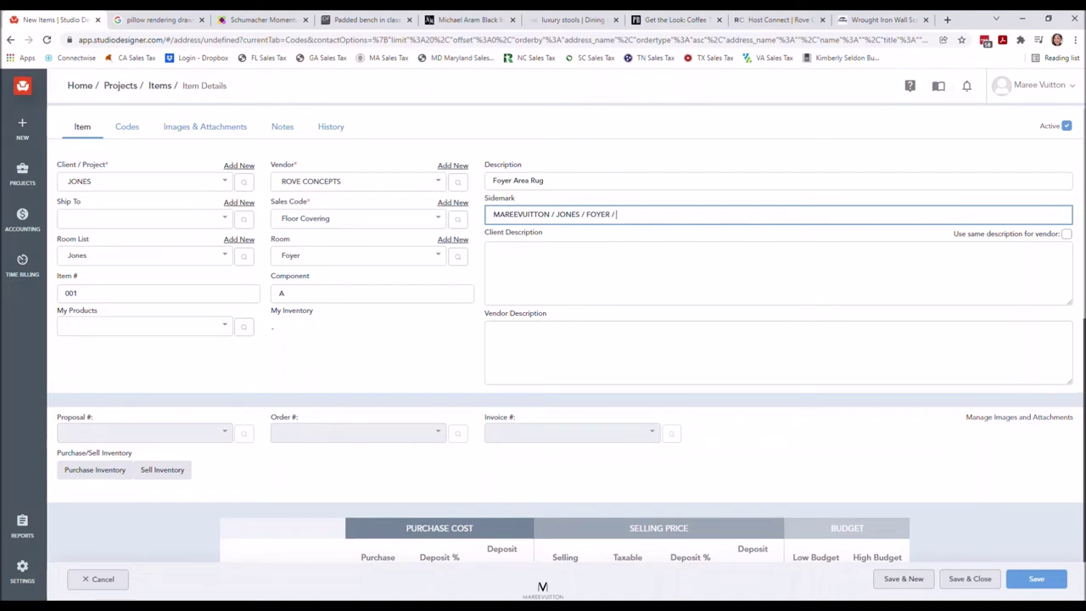
text(001A)
key(Tab)
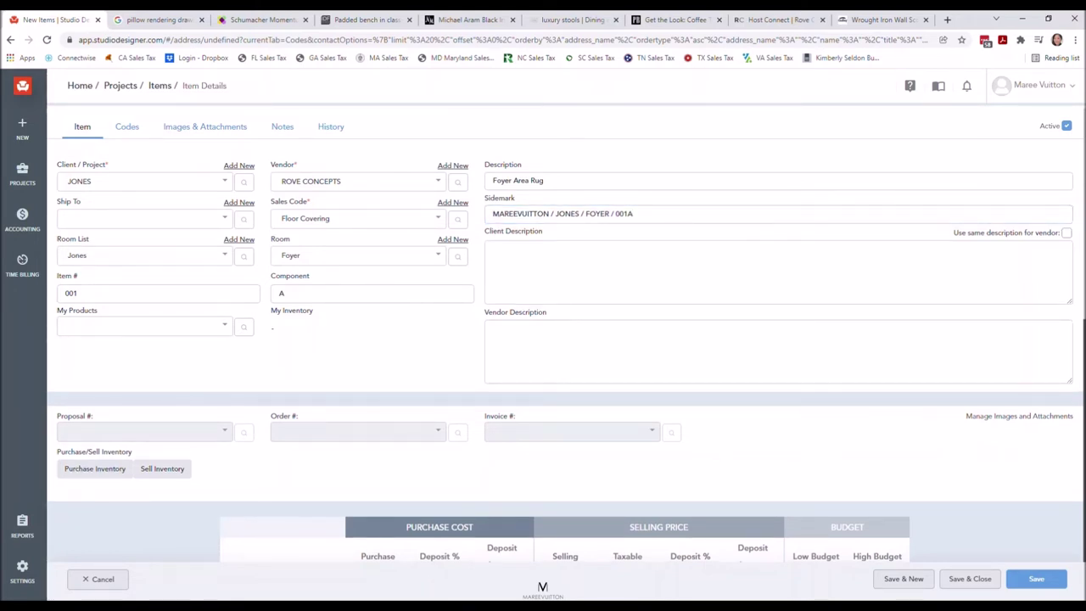
drag(634, 214, 492, 214)
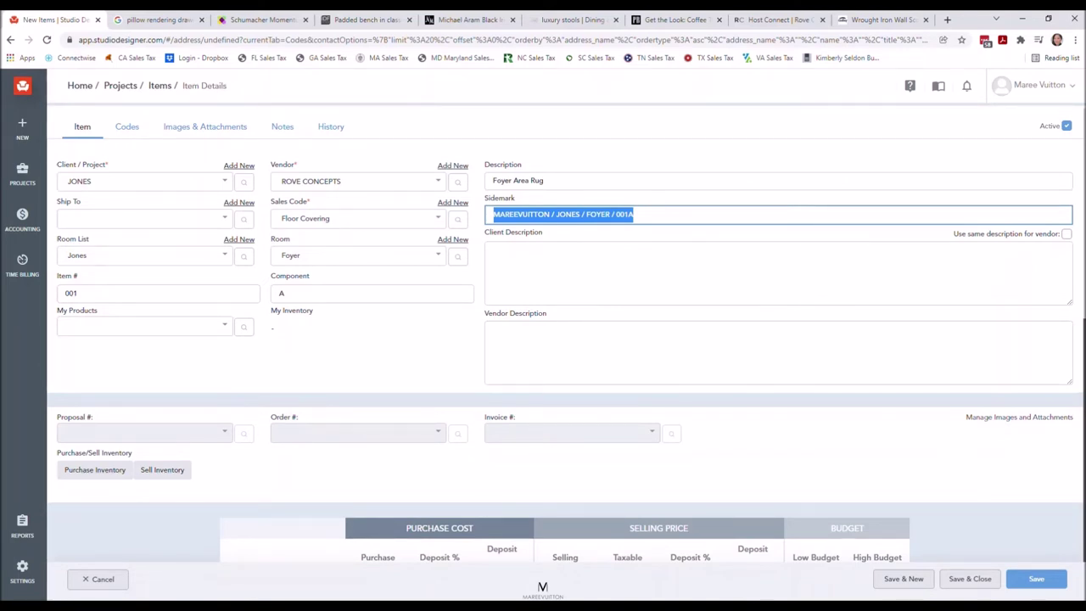
click(635, 214)
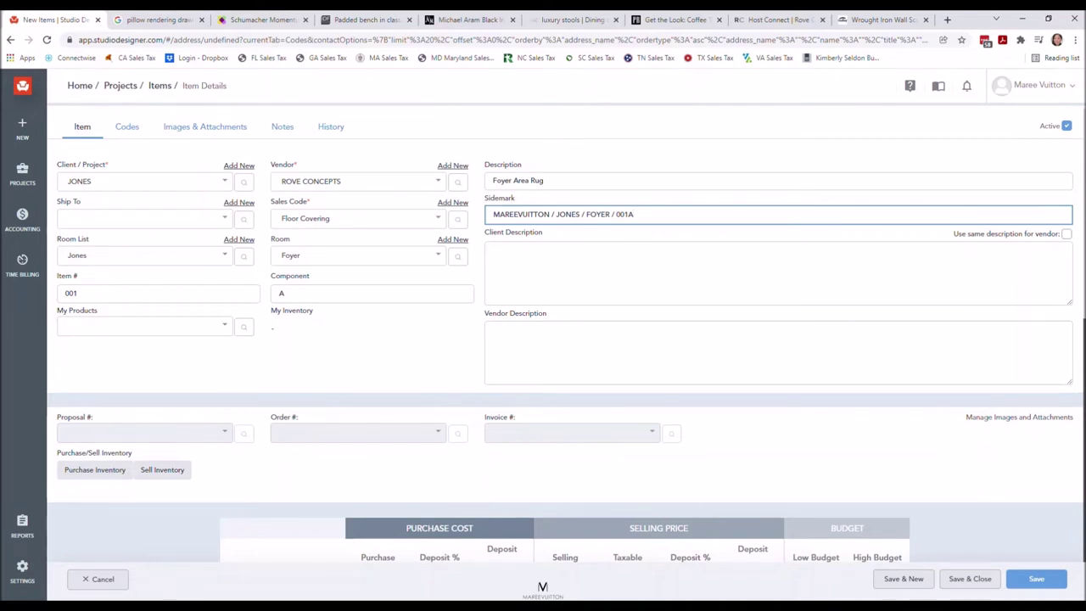
key(BackSpace)
key(BackSpace)
key(BackSpace)
key(BackSpace)
text(001A)
key(Tab)
key(Tab)
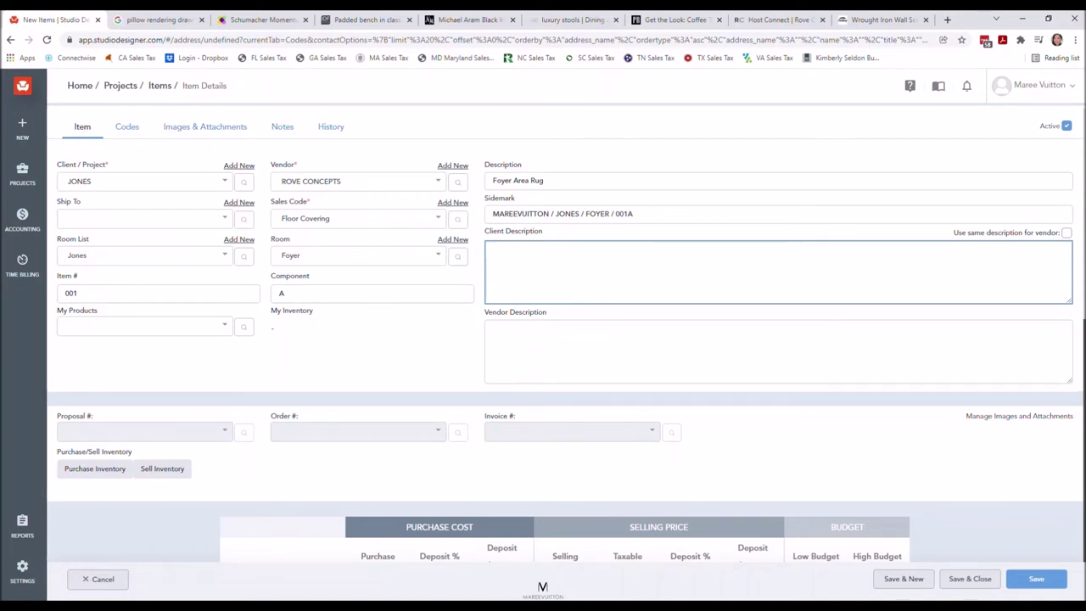
Open the rug's purchase Unit options in the cost table, currently set to Each
scroll(566, 339, down, 2)
click(594, 233)
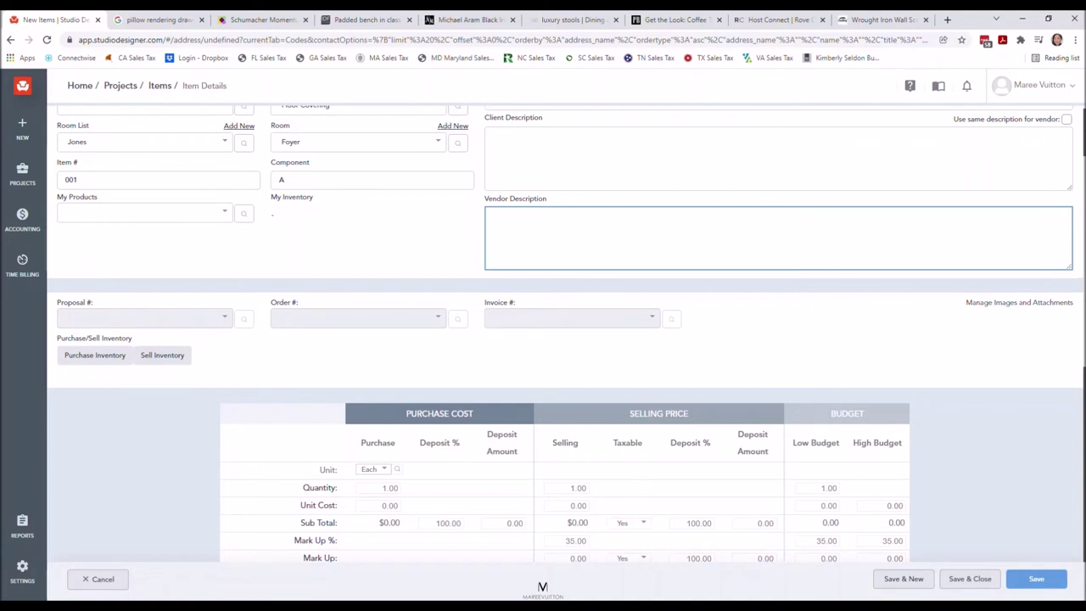
scroll(565, 339, up, 2)
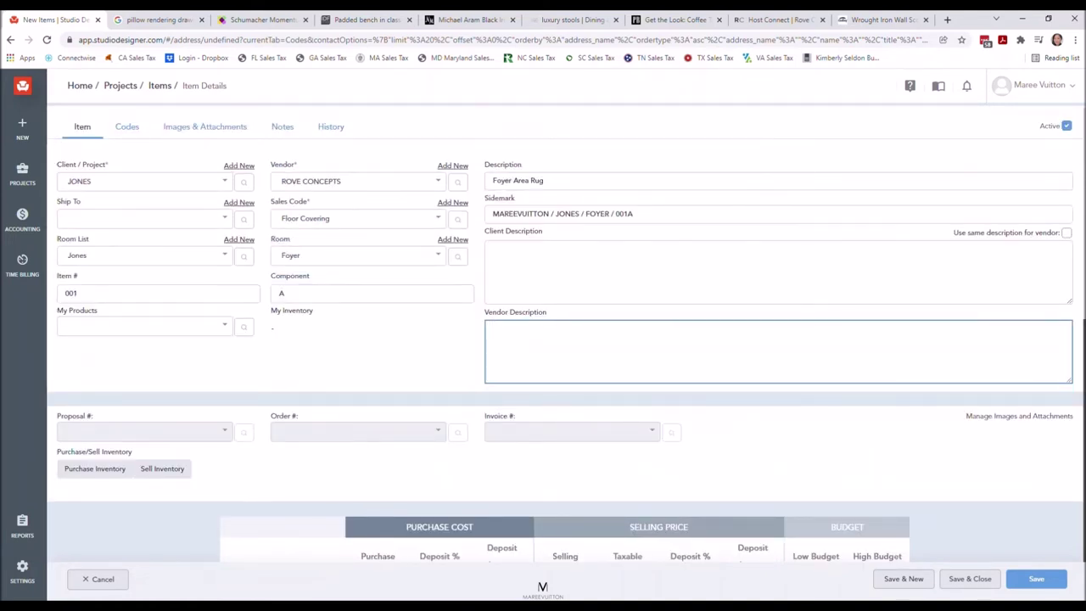
scroll(566, 339, down, 1)
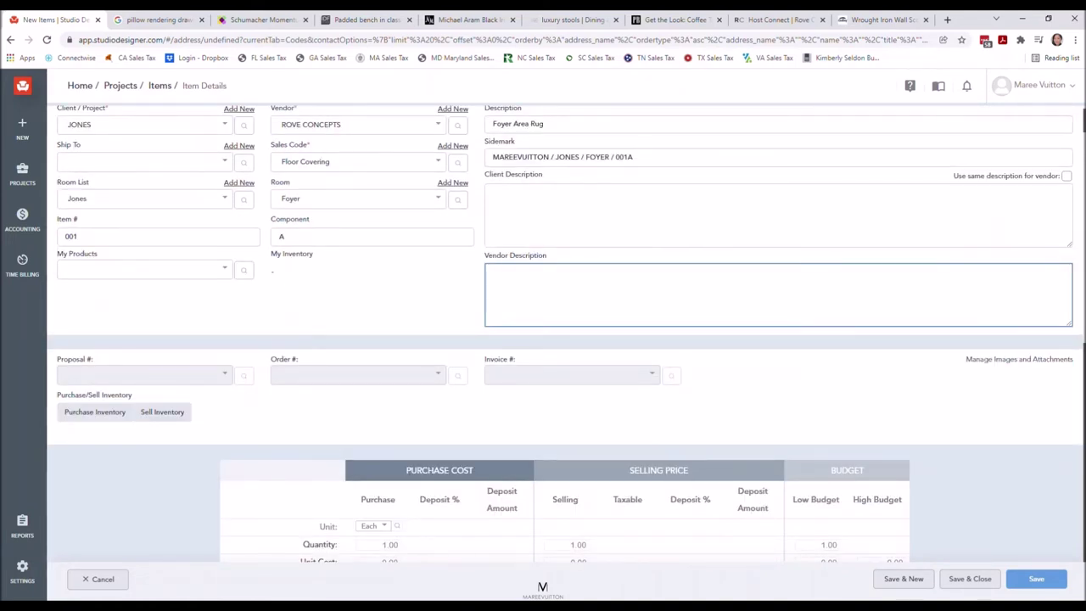
scroll(566, 340, down, 1)
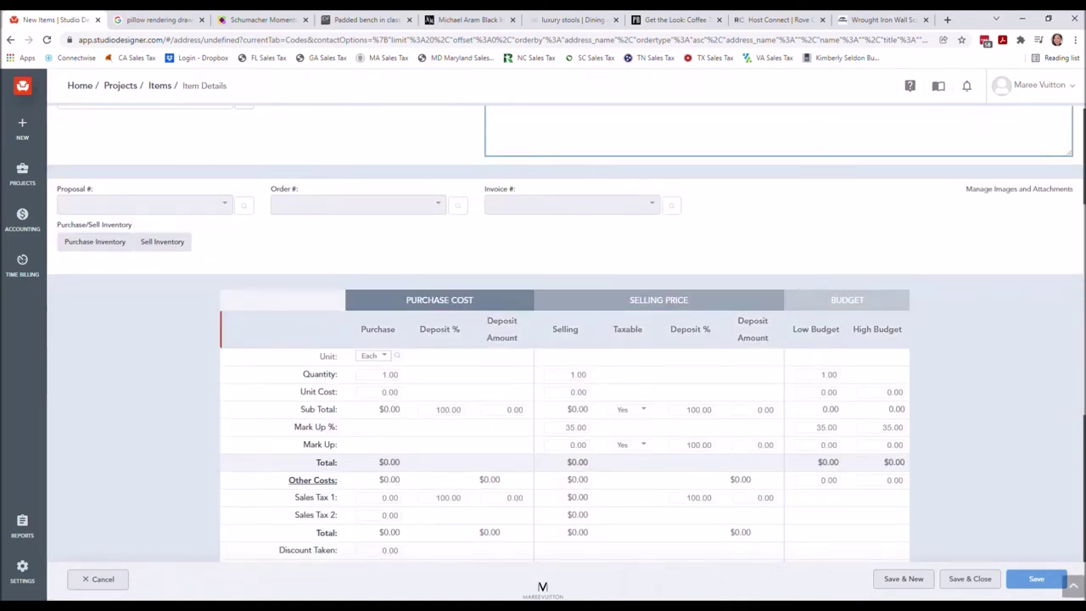
scroll(386, 356, down, 2)
click(378, 356)
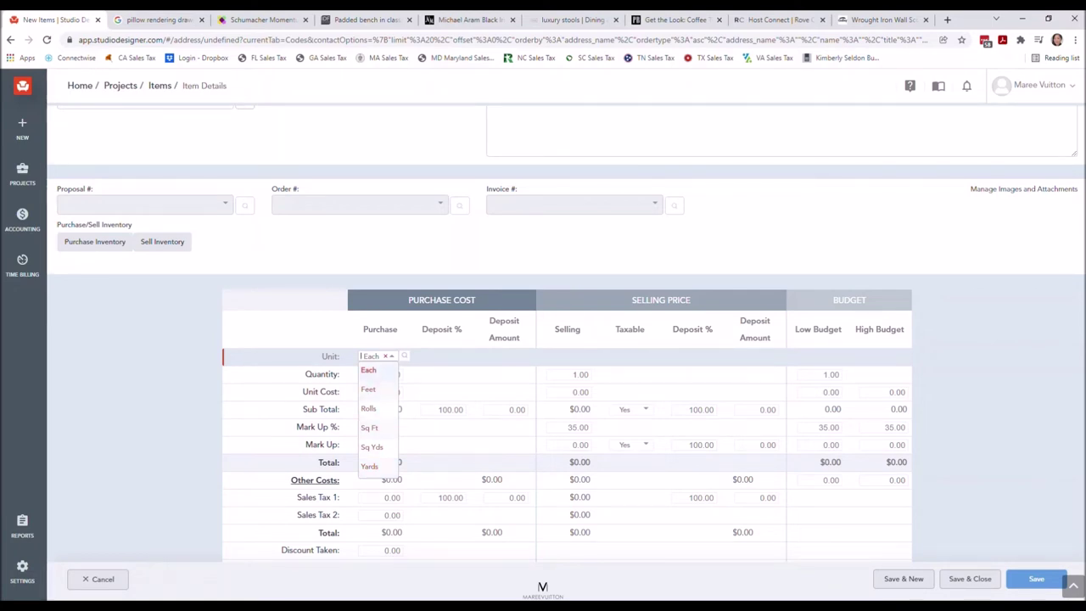
Keep the unit as Each and enter 6' X 9' as the client description
key(Escape)
scroll(543, 339, up, 2)
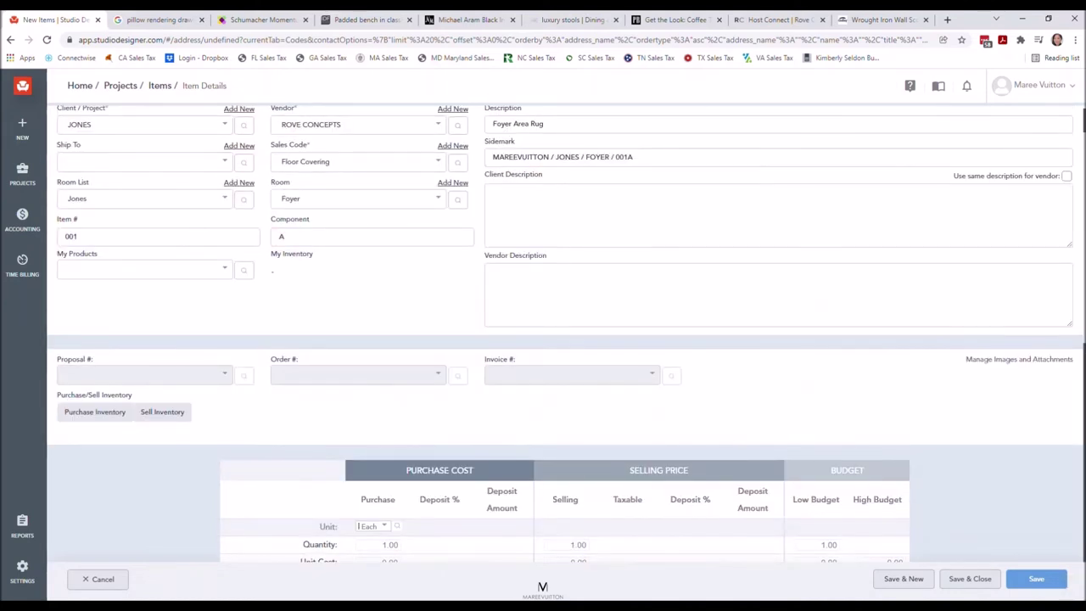
click(496, 190)
text(6)
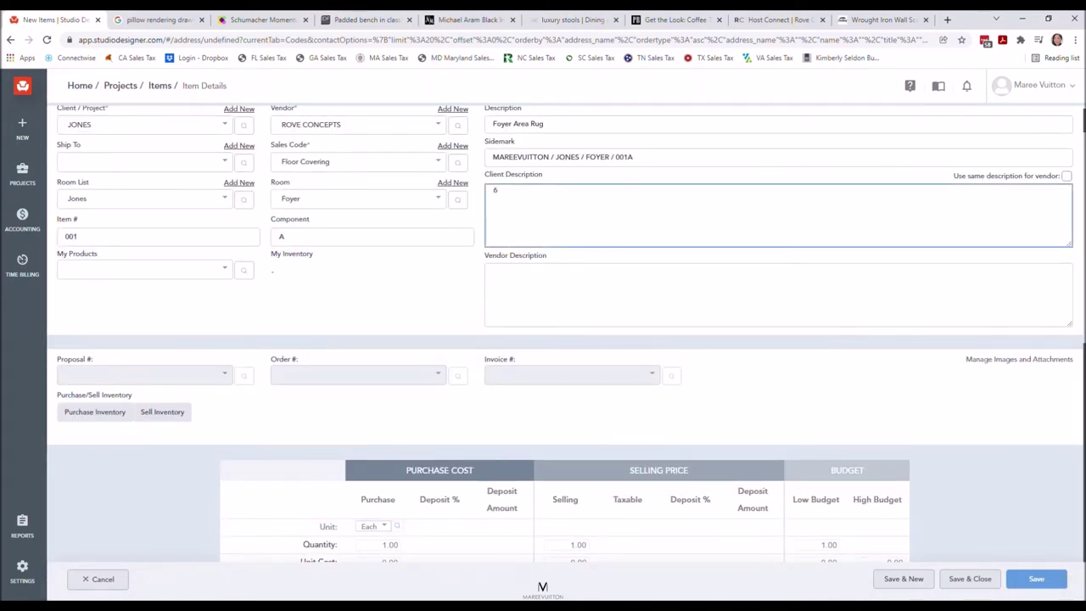
text(' X 9')
key(Return)
click(494, 269)
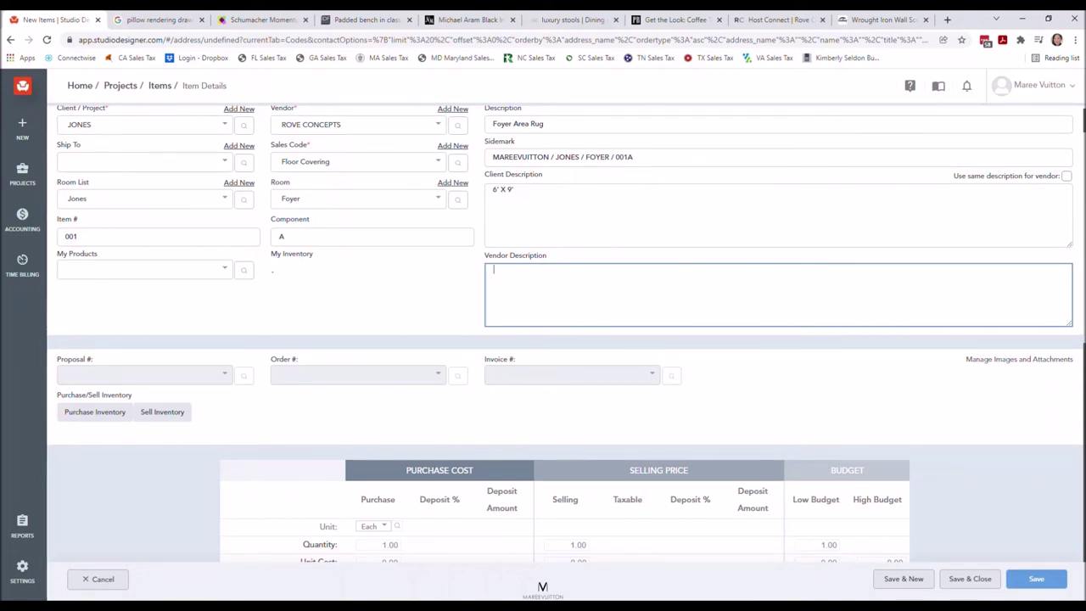
scroll(560, 416, down, 2)
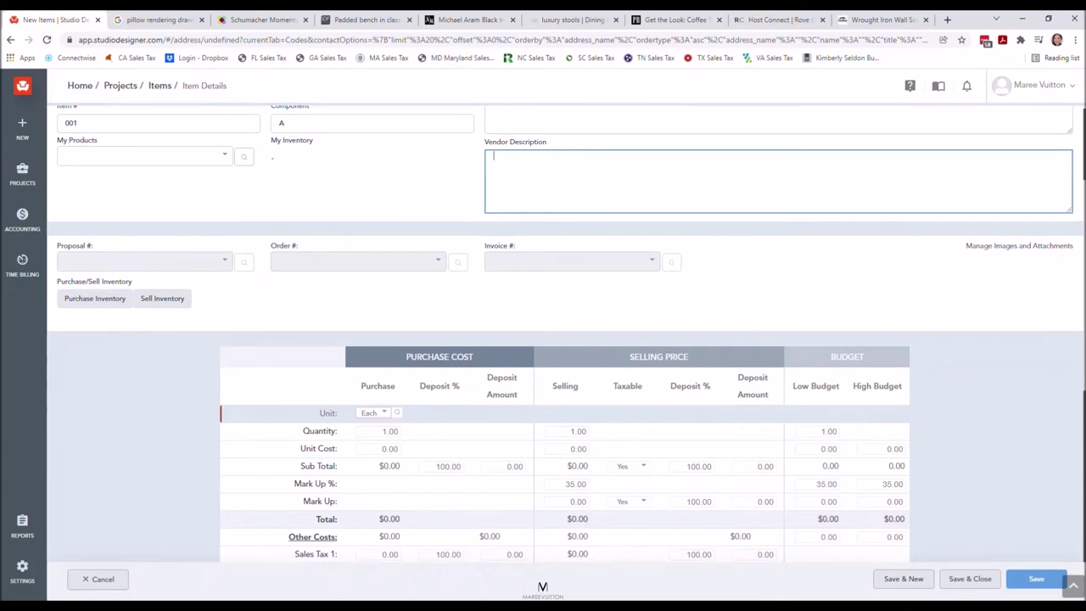
scroll(560, 416, down, 2)
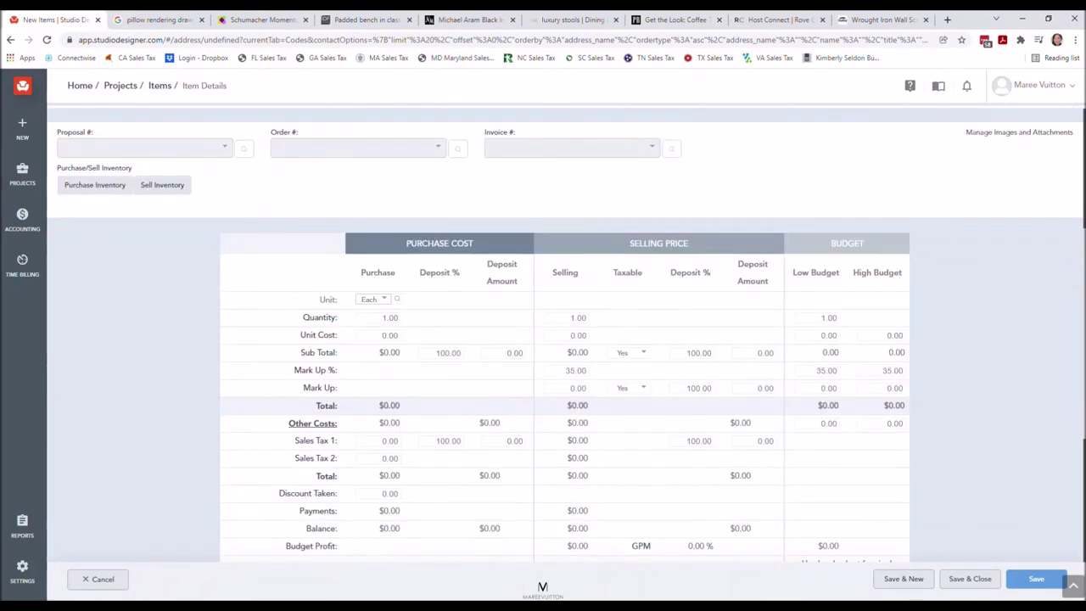
scroll(560, 416, down, 1)
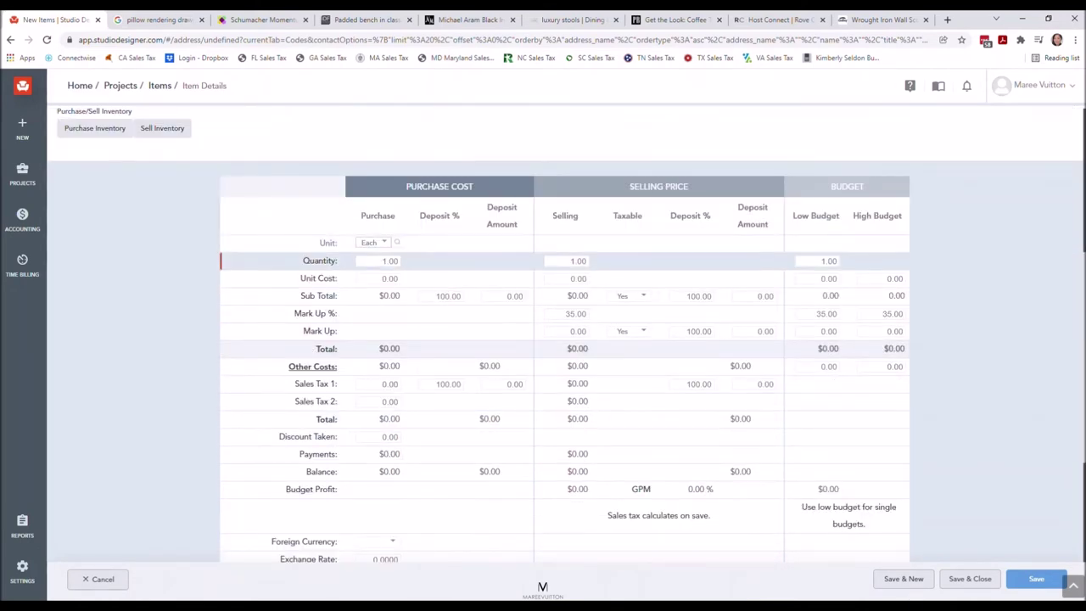
scroll(559, 276, down, 2)
scroll(560, 276, up, 1)
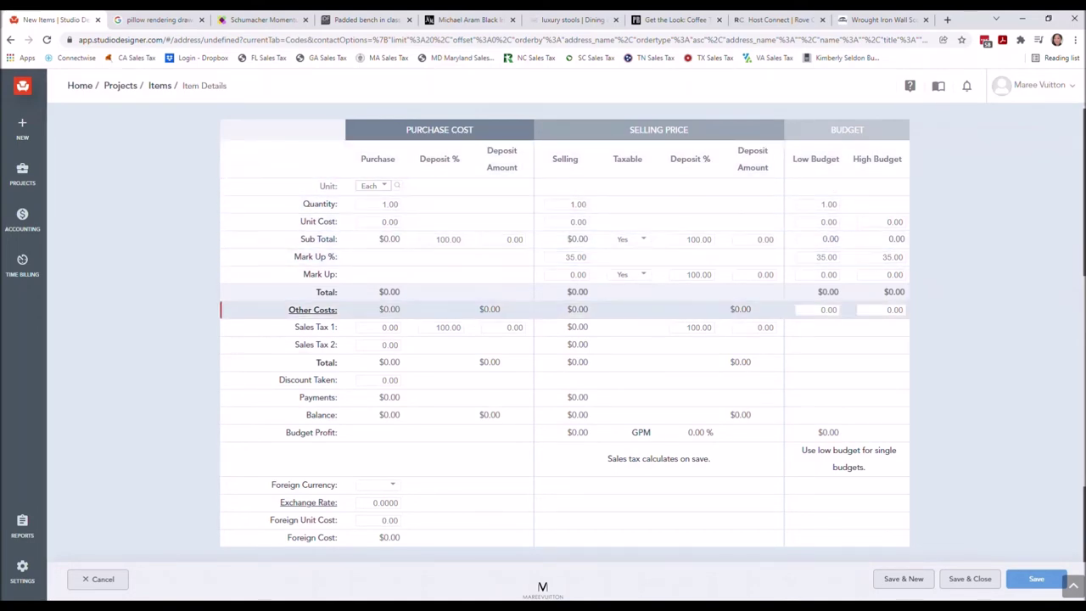
scroll(560, 339, up, 5)
click(778, 351)
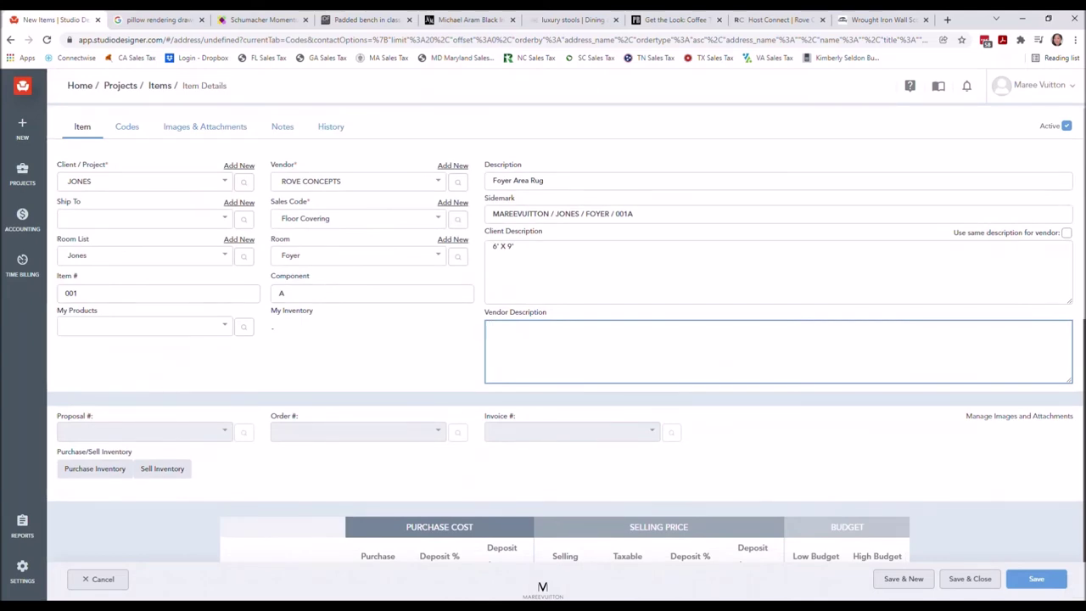
scroll(560, 339, down, 6)
scroll(560, 348, down, 1)
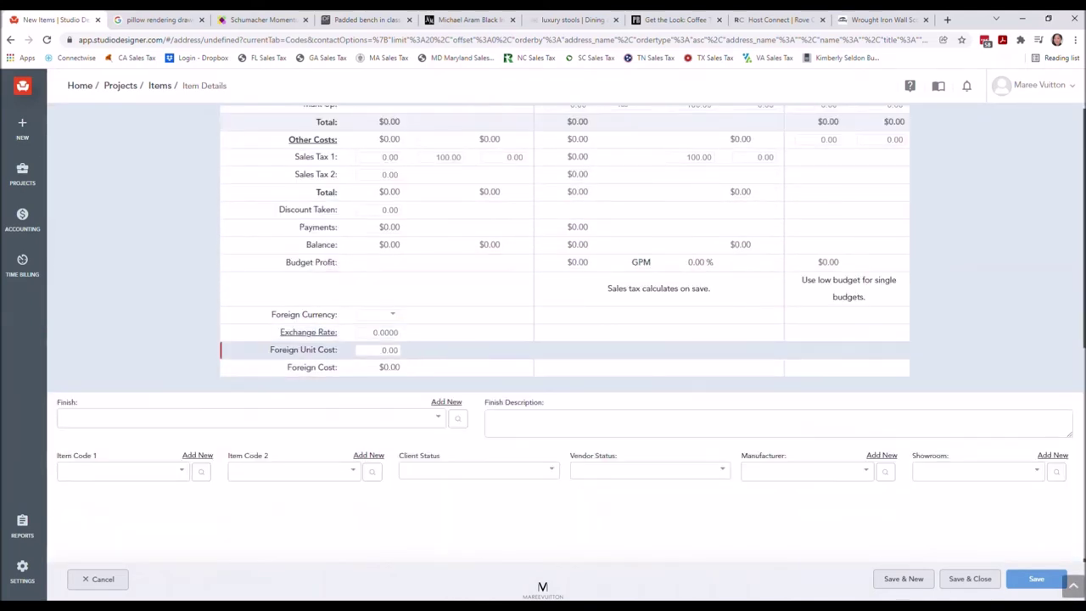
scroll(560, 348, up, 4)
scroll(560, 348, up, 5)
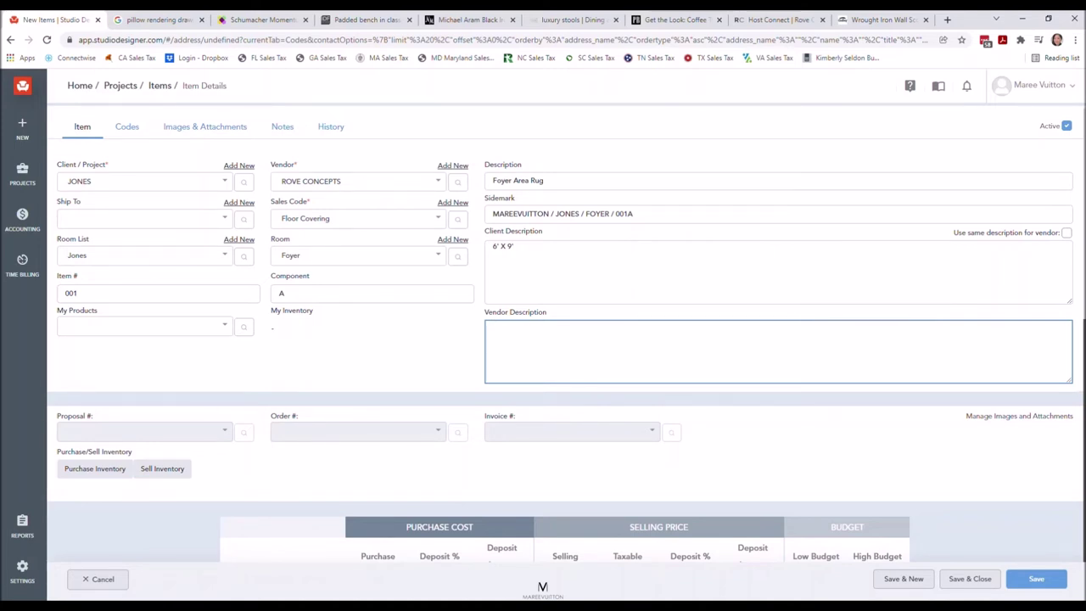
scroll(559, 339, down, 3)
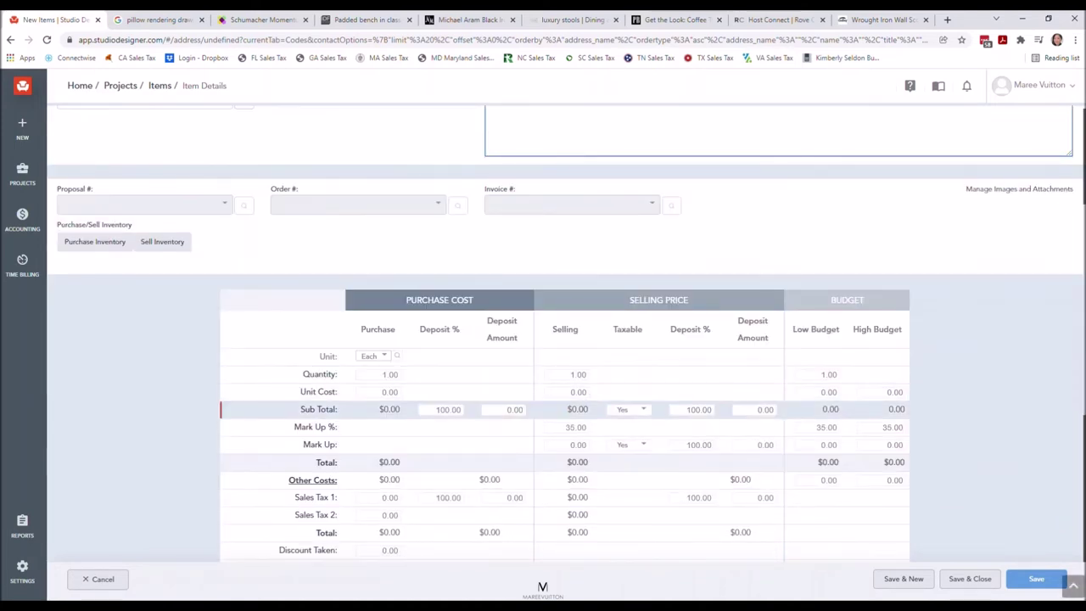
scroll(559, 339, down, 1)
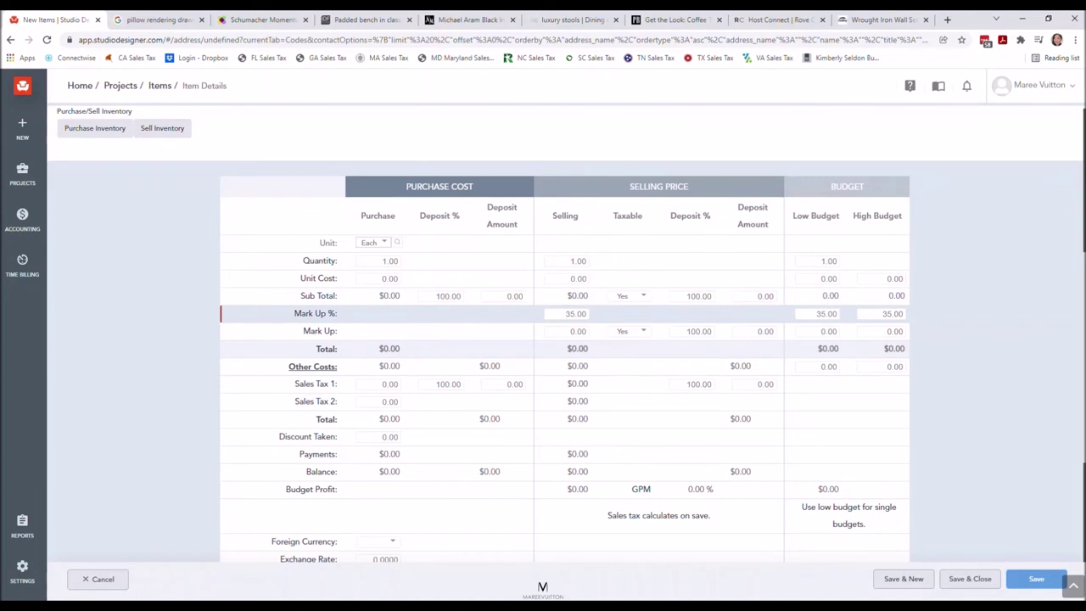
scroll(560, 331, up, 1)
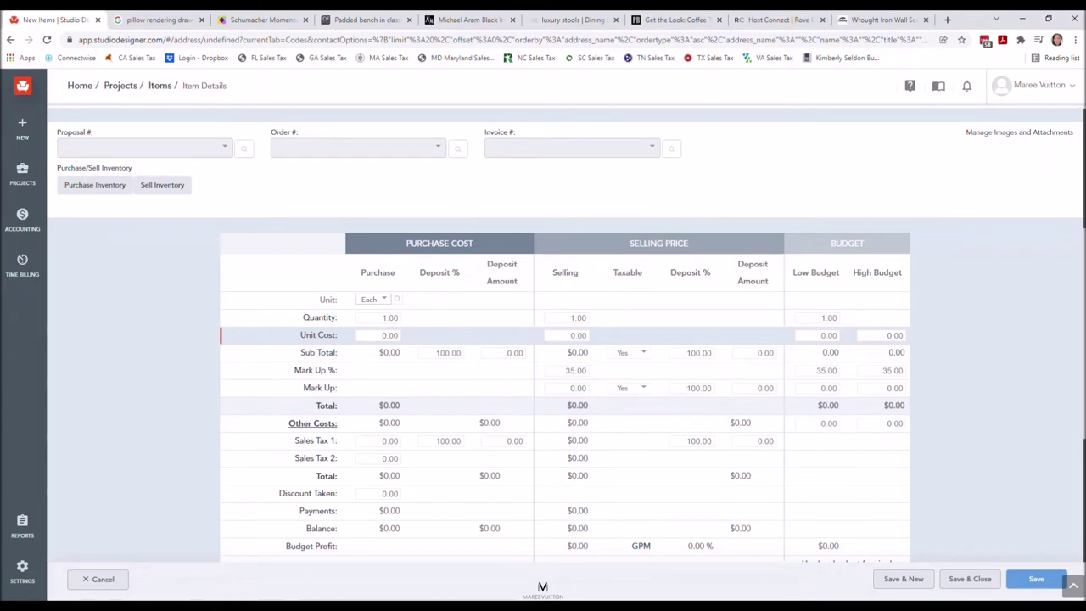
click(448, 352)
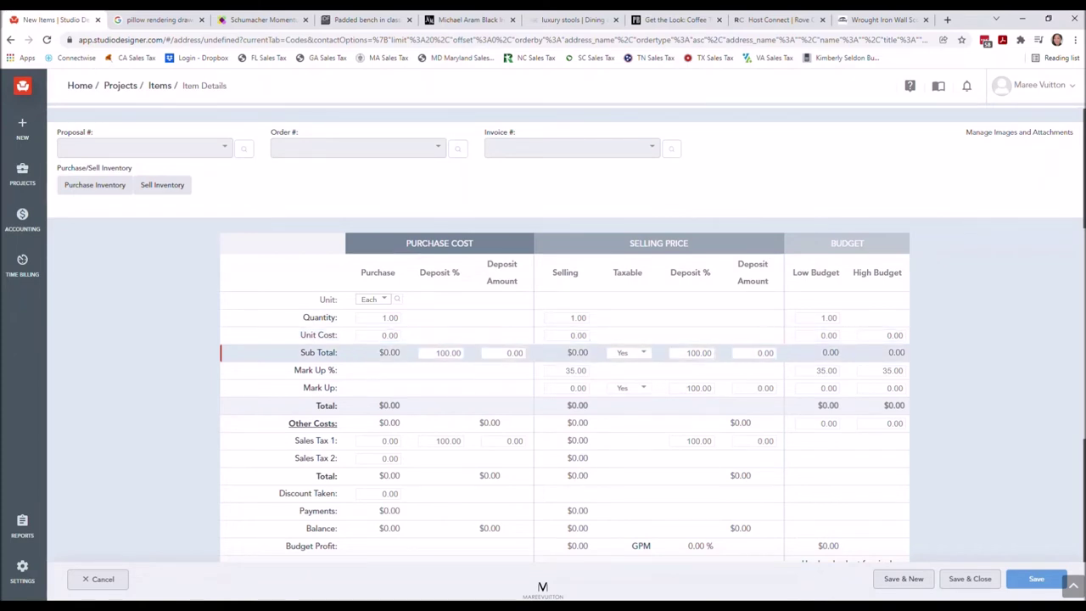
click(390, 335)
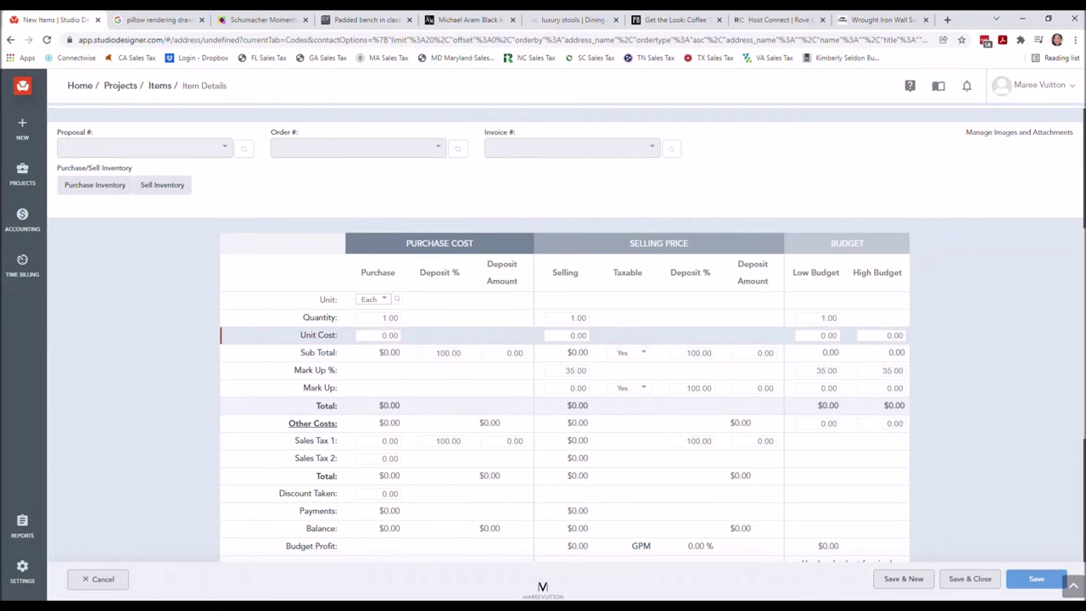
click(448, 352)
click(575, 370)
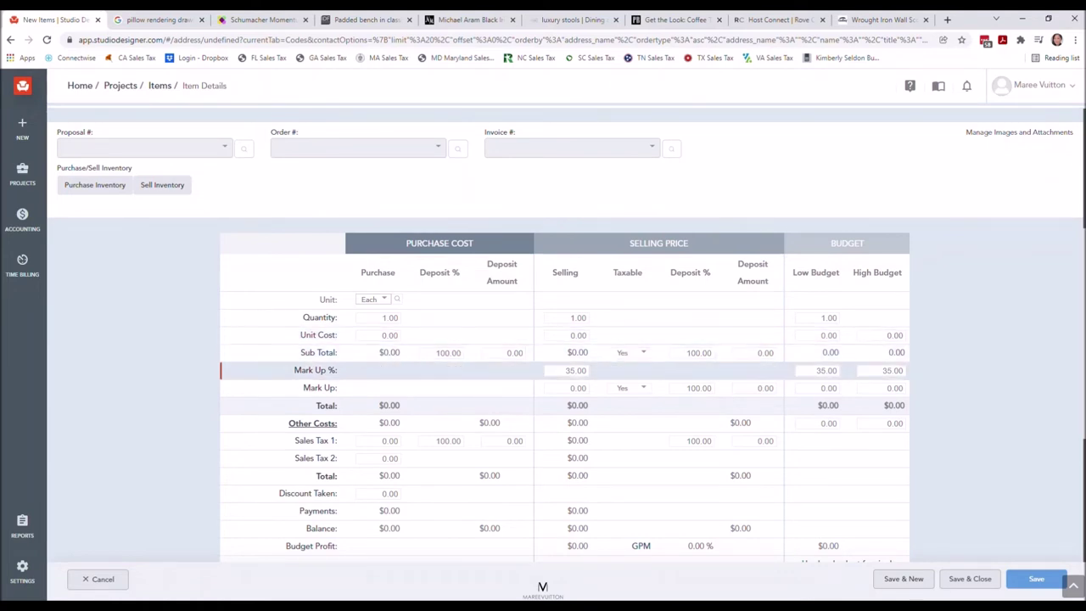
key(Up)
key(Up)
key(Up)
key(Down)
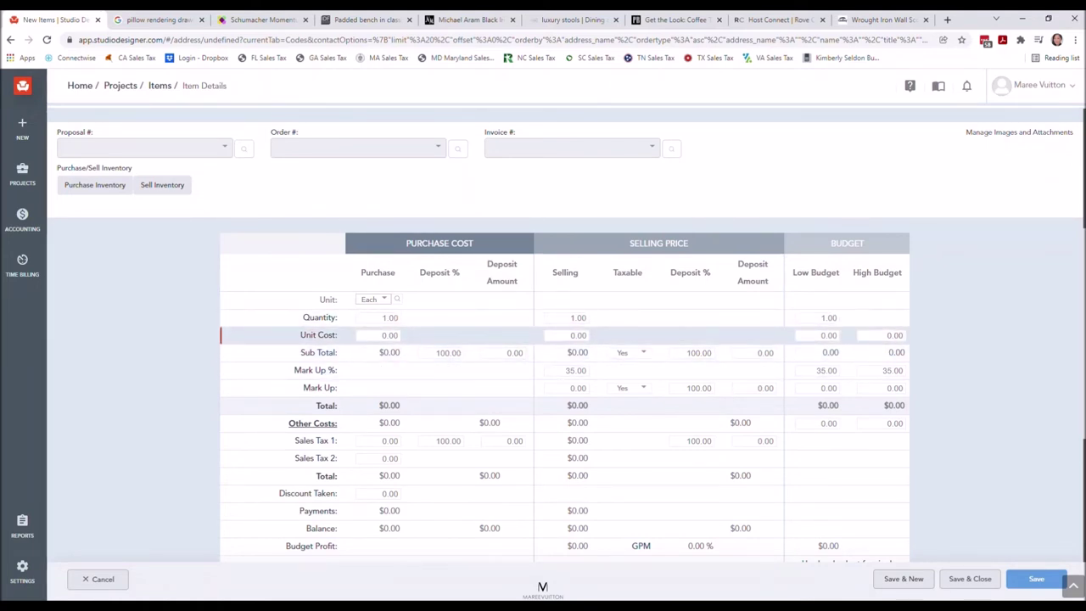
key(Up)
key(Up)
key(Down)
key(Down)
key(Up)
key(Down)
key(Down)
key(Down)
key(Down)
key(Down)
key(Down)
key(Down)
key(Down)
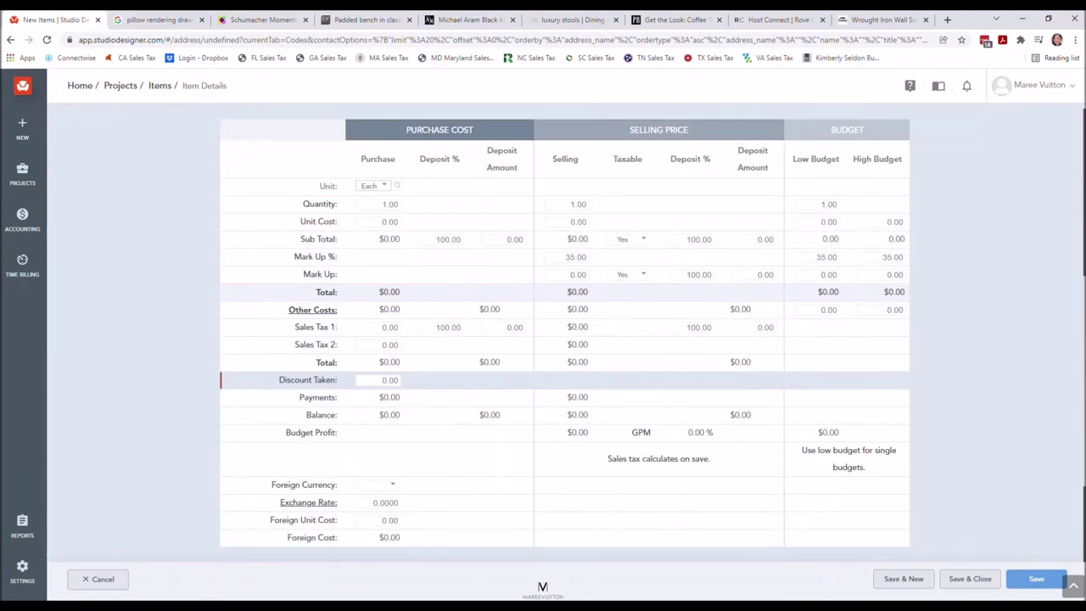
key(Down)
key(Up)
key(Up)
key(Up)
key(Up)
key(Up)
key(Up)
key(Up)
key(Up)
key(Up)
key(Up)
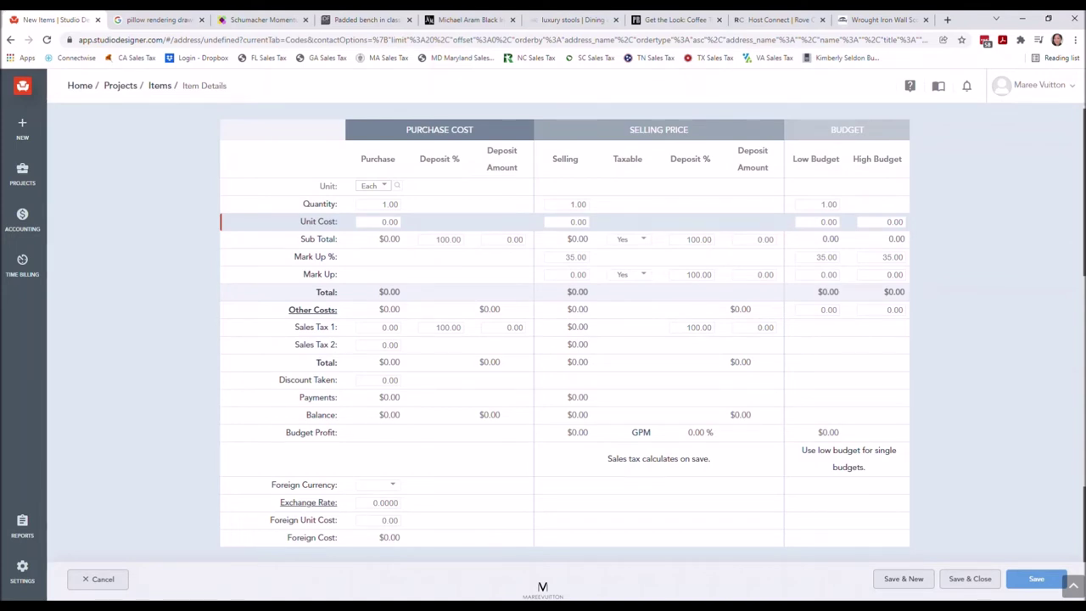
click(389, 222)
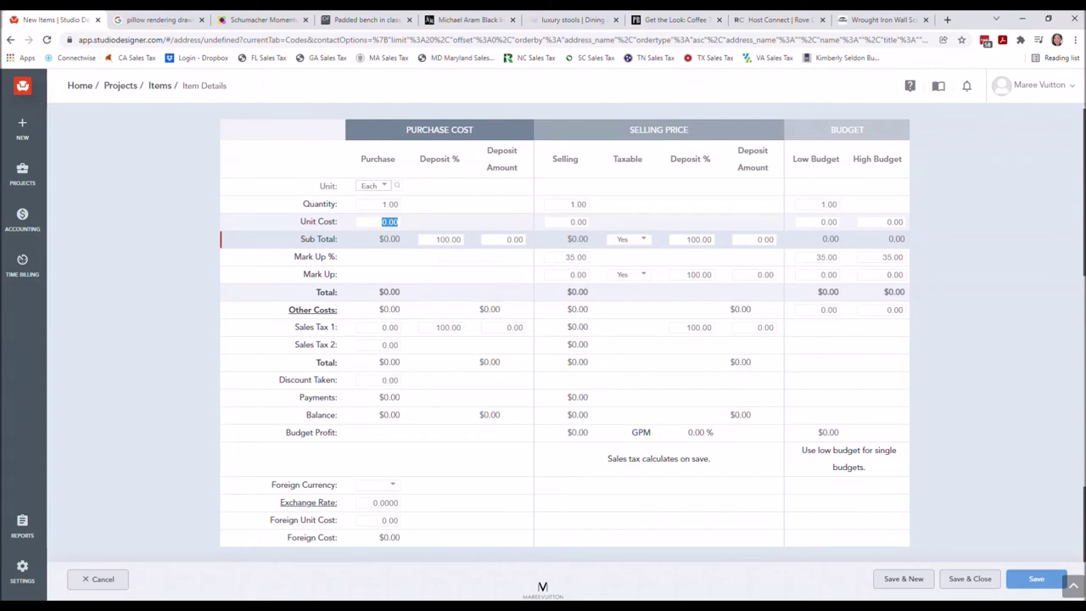
text(55)
text(5)
text(0)
key(BackSpace)
text(.00)
key(Tab)
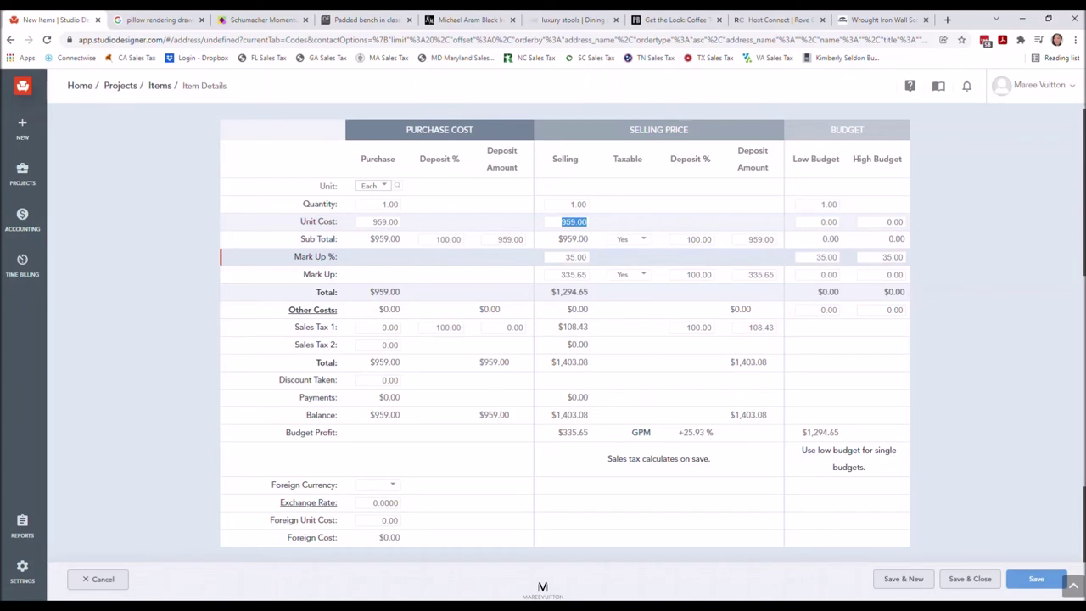
click(575, 256)
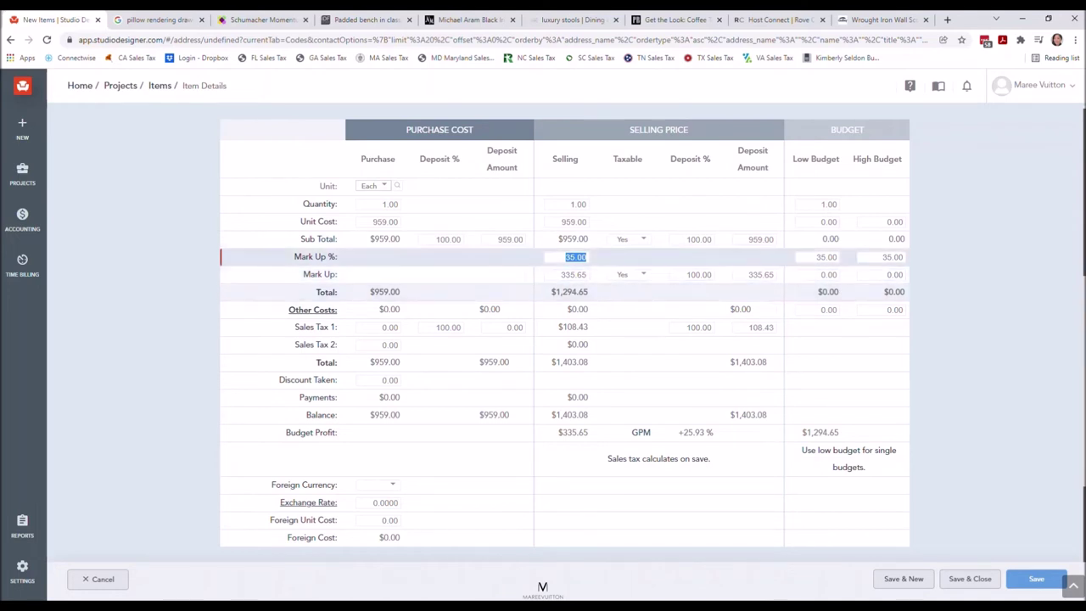
click(698, 239)
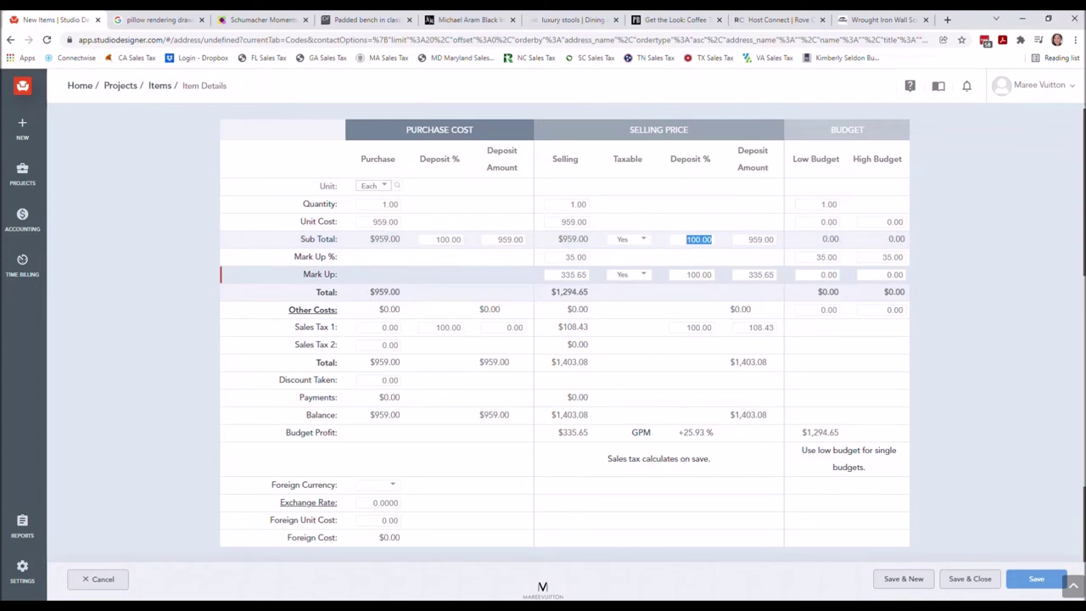
click(688, 274)
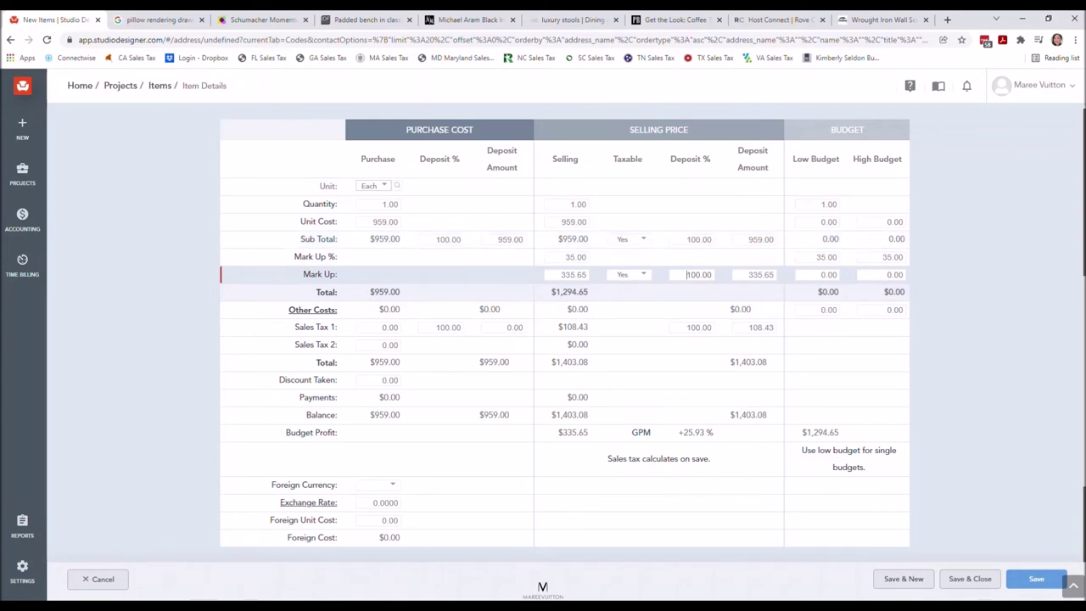
drag(686, 274, 712, 274)
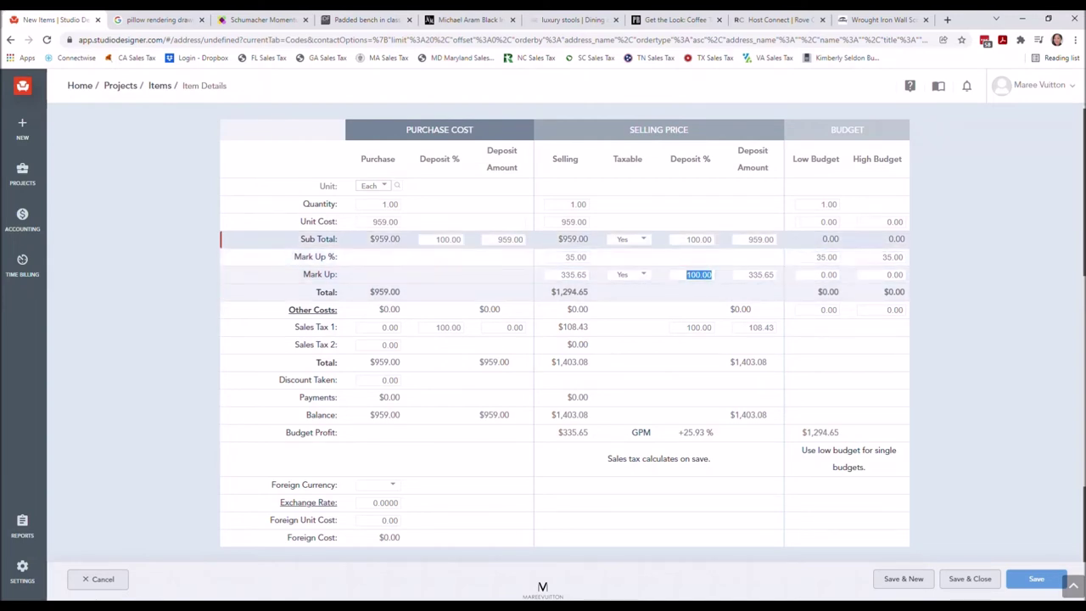
click(698, 239)
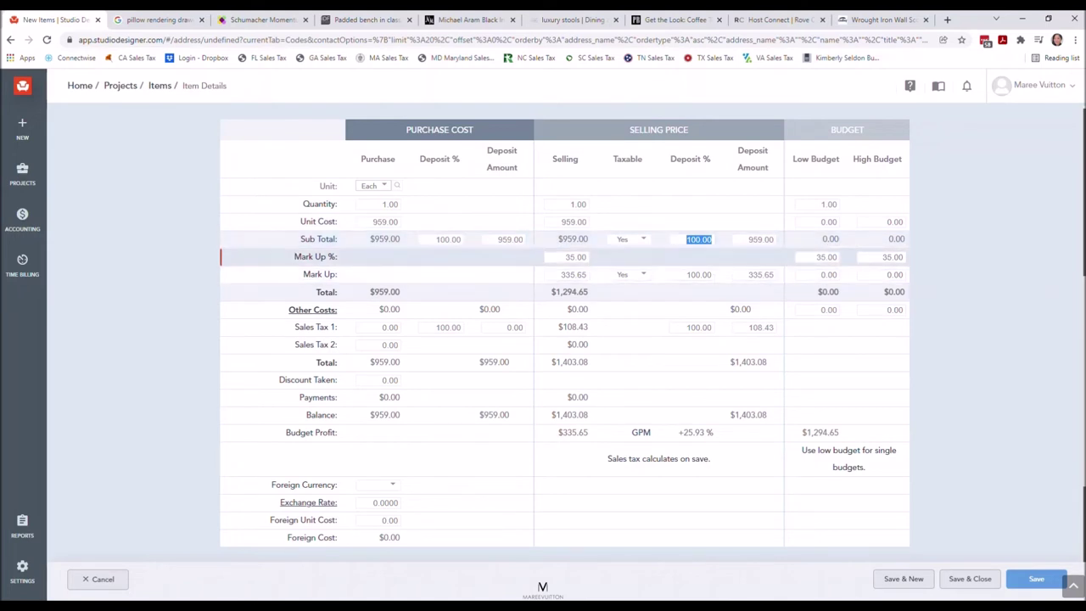
click(576, 256)
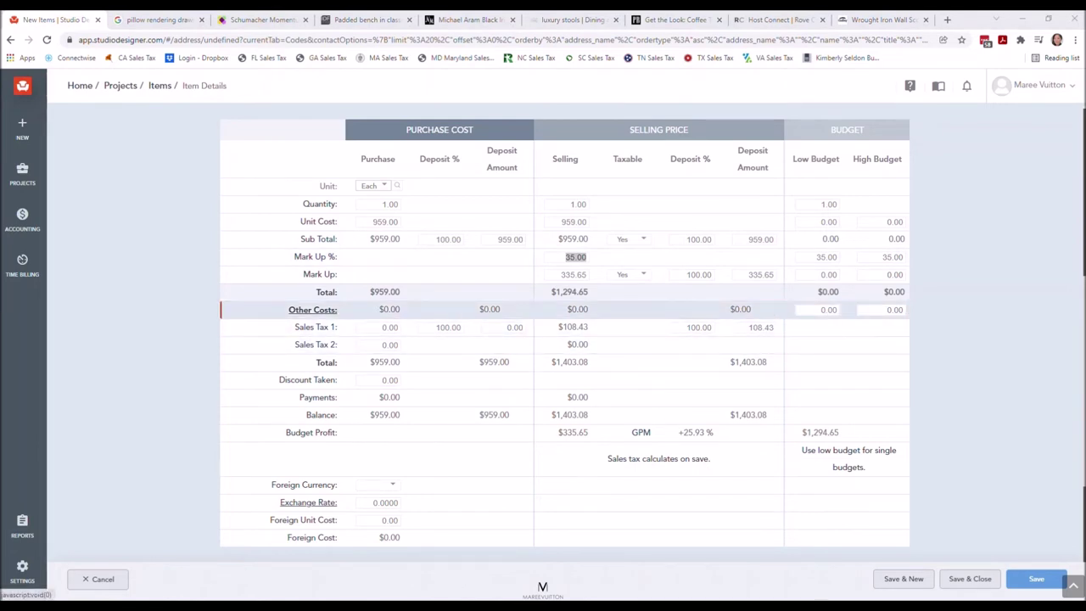
Save the Foyer Area Rug item when prompted, then reopen its Other Costs dialog
click(312, 309)
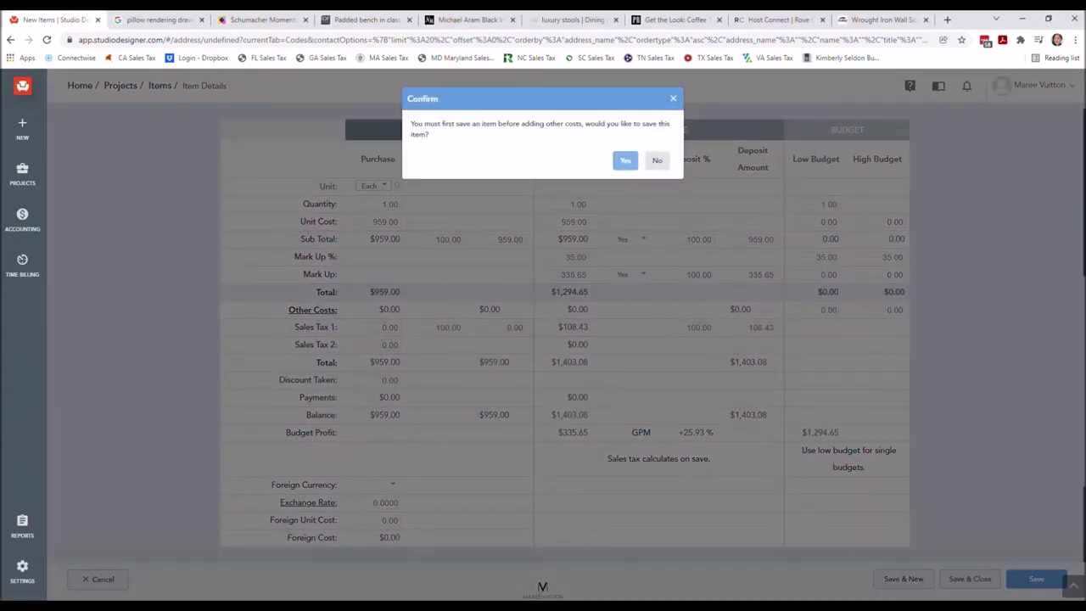
click(625, 160)
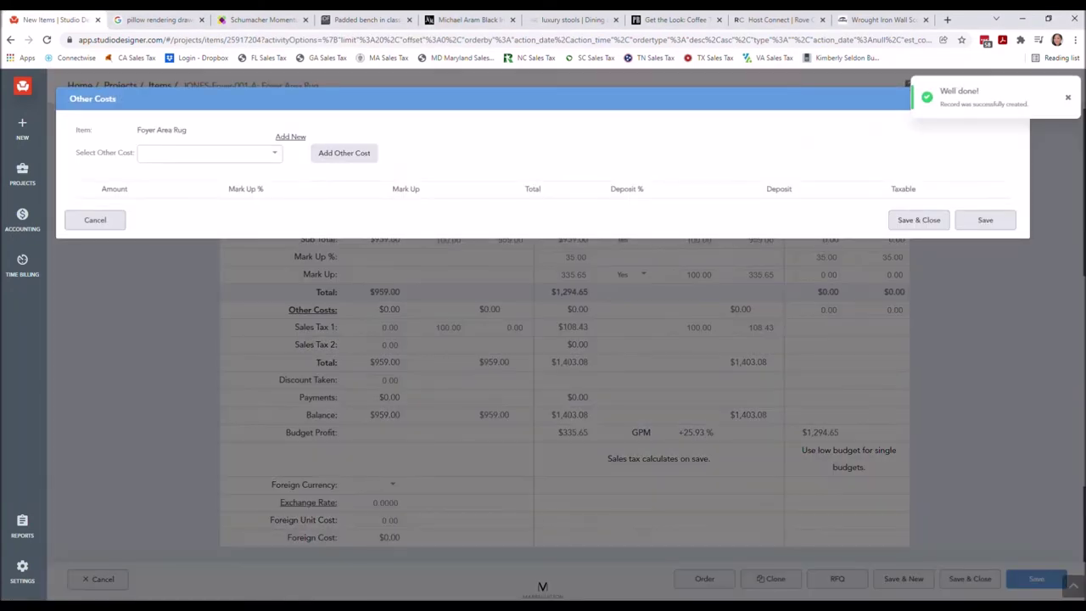
click(208, 153)
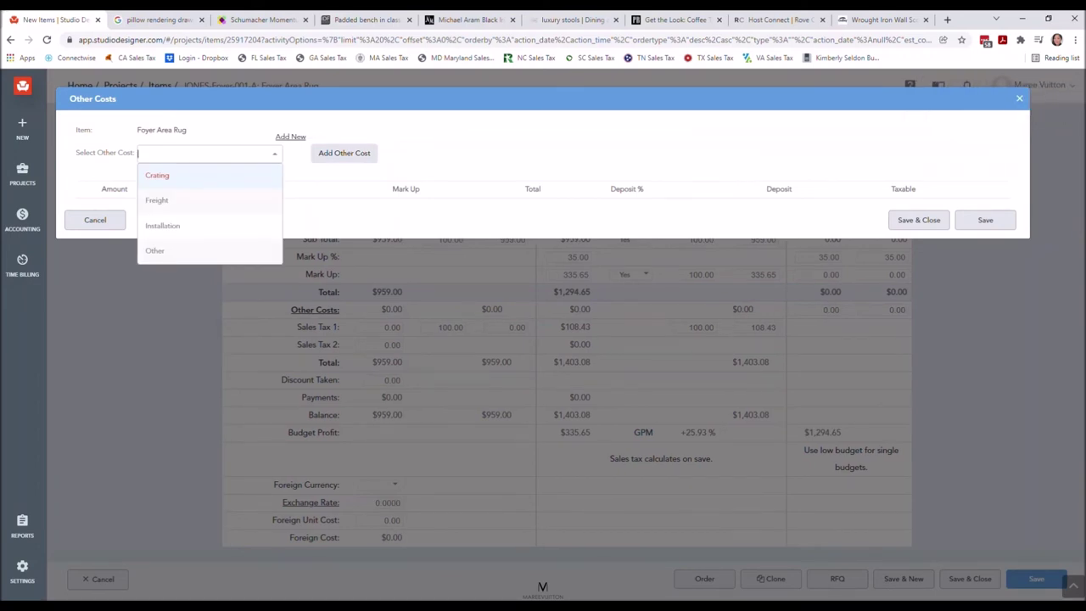
key(Escape)
key(Escape)
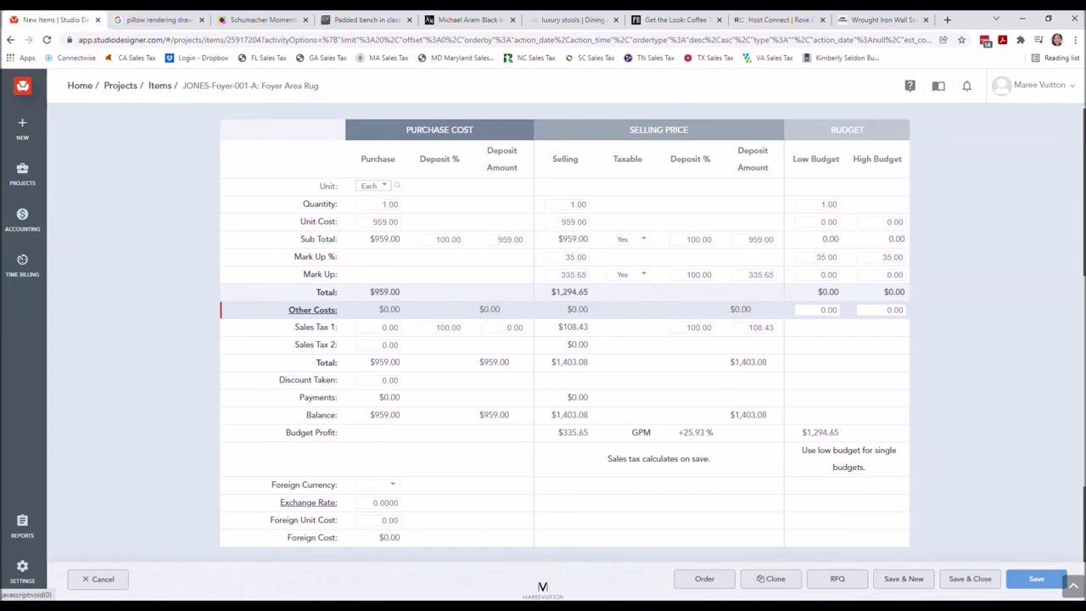
click(312, 310)
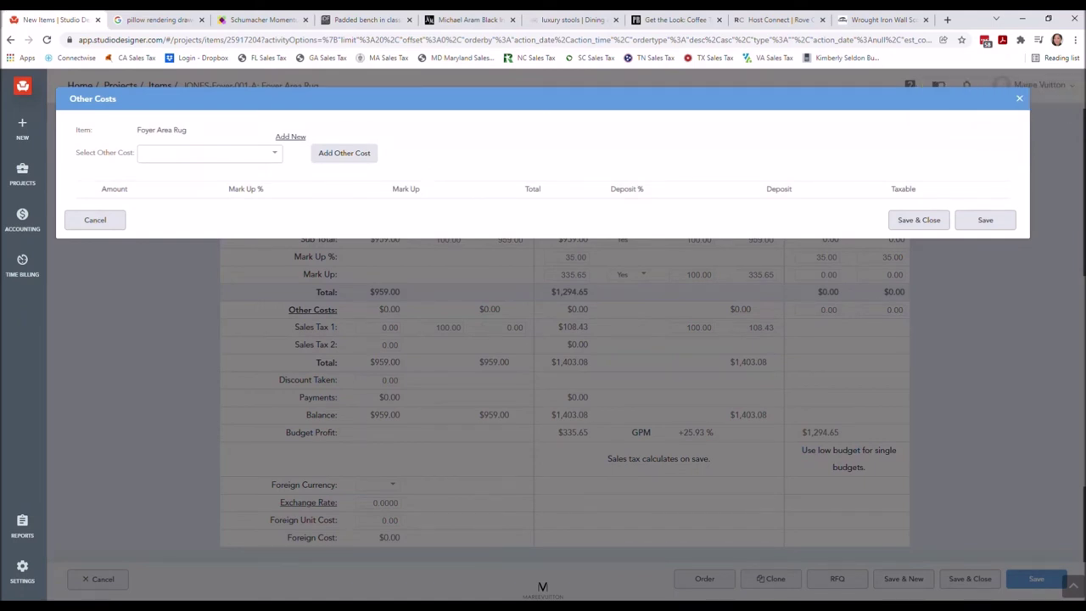
Pick Freight from the other cost types and add it as a cost line
click(207, 153)
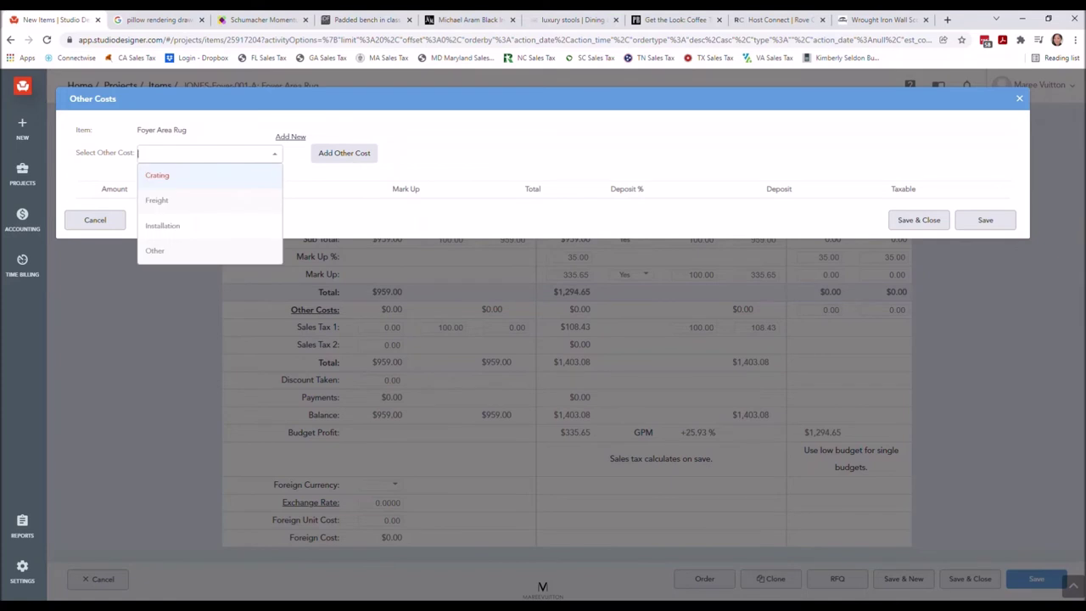
key(Down)
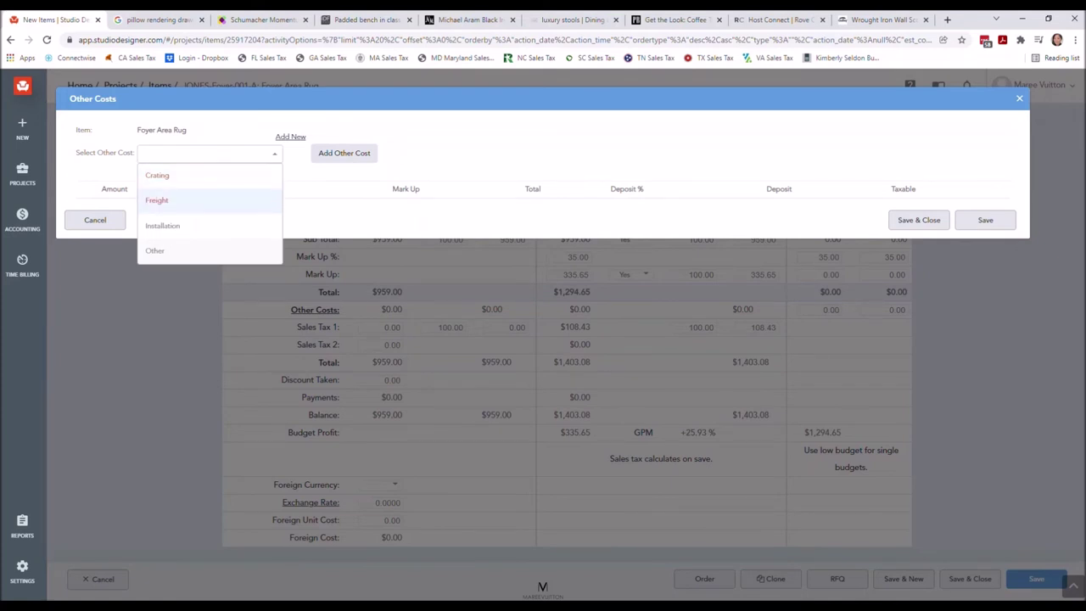
key(Down)
key(Down)
key(Up)
key(Up)
key(Up)
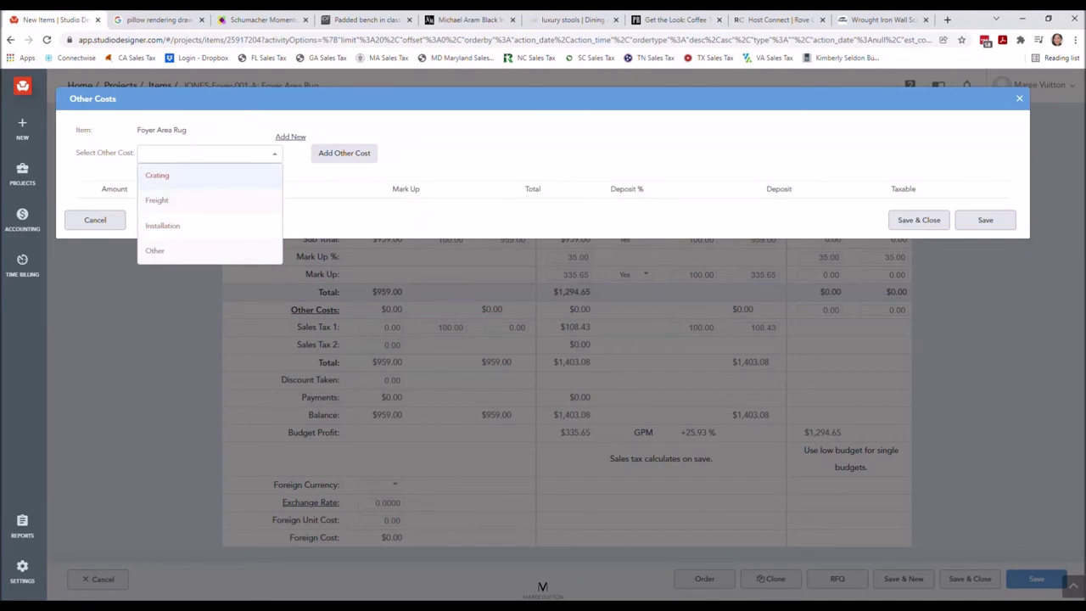
key(Down)
key(Return)
key(Tab)
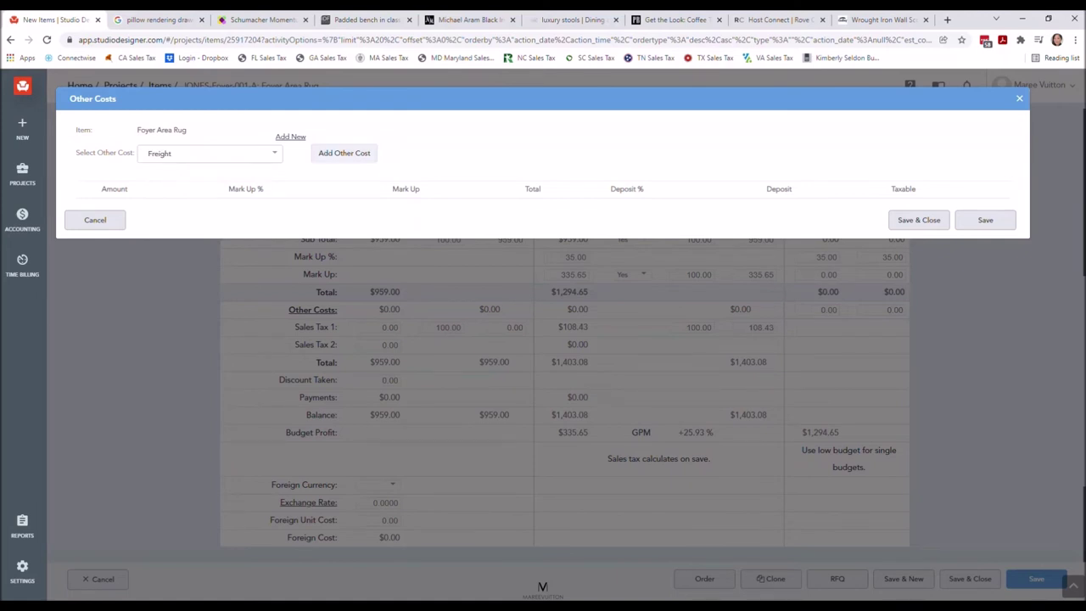
key(Return)
Enter a 250 Freight purchase amount with a 100% purchase deposit
key(Tab)
key(Tab)
key(Tab)
text(250)
key(Tab)
text(100)
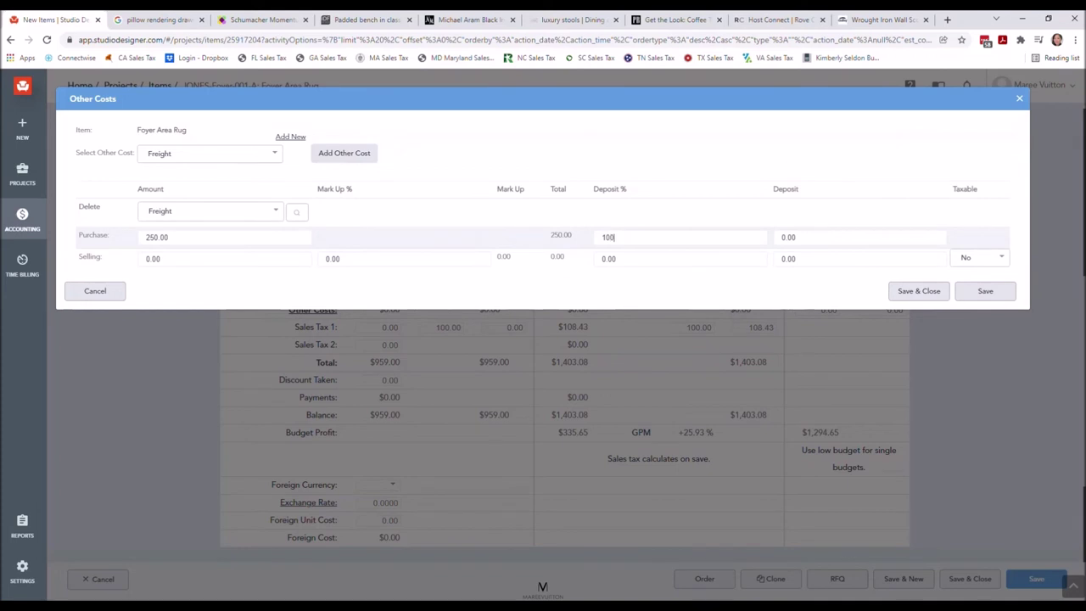
key(Tab)
key(Tab)
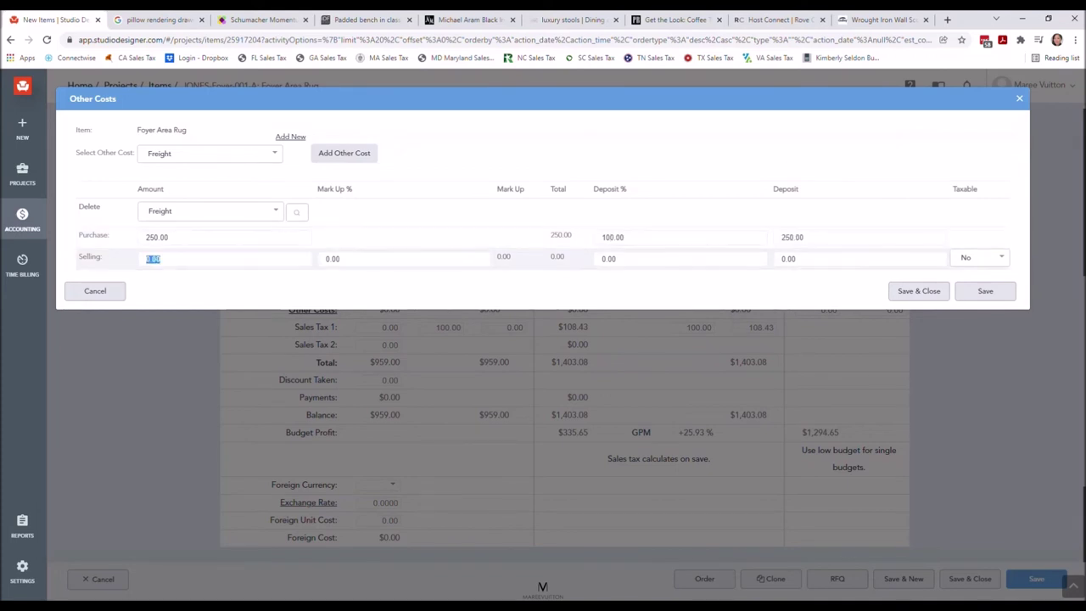
Correct the Freight selling amount to 250.00
text(25)
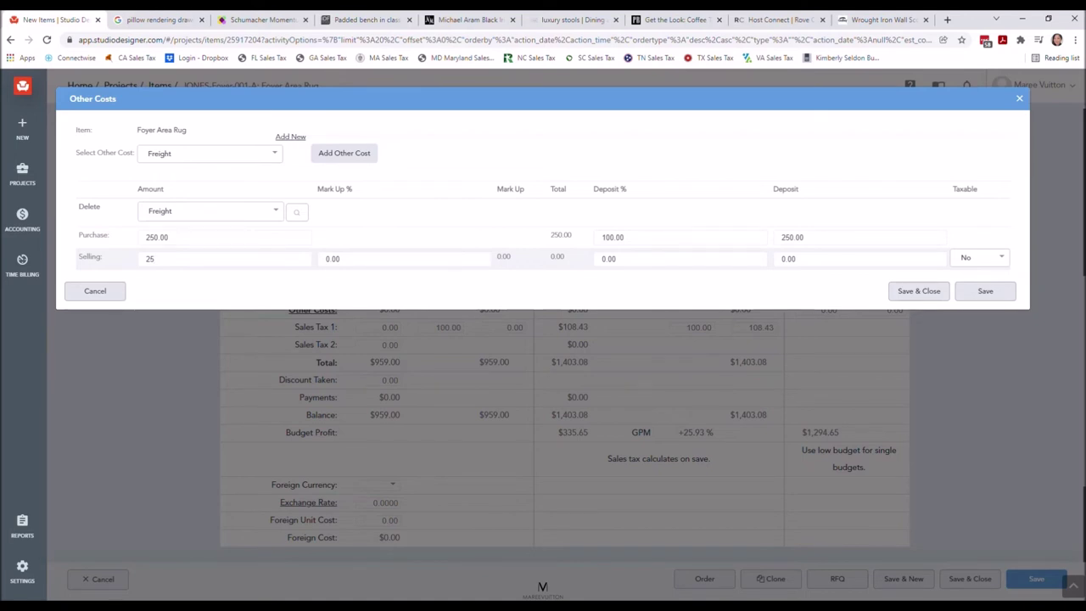
click(157, 237)
click(155, 259)
text(250)
key(Tab)
Give the Freight 35% markup and 100% selling deposit, mark it taxable, and save
text(35)
key(Tab)
text(100)
key(Tab)
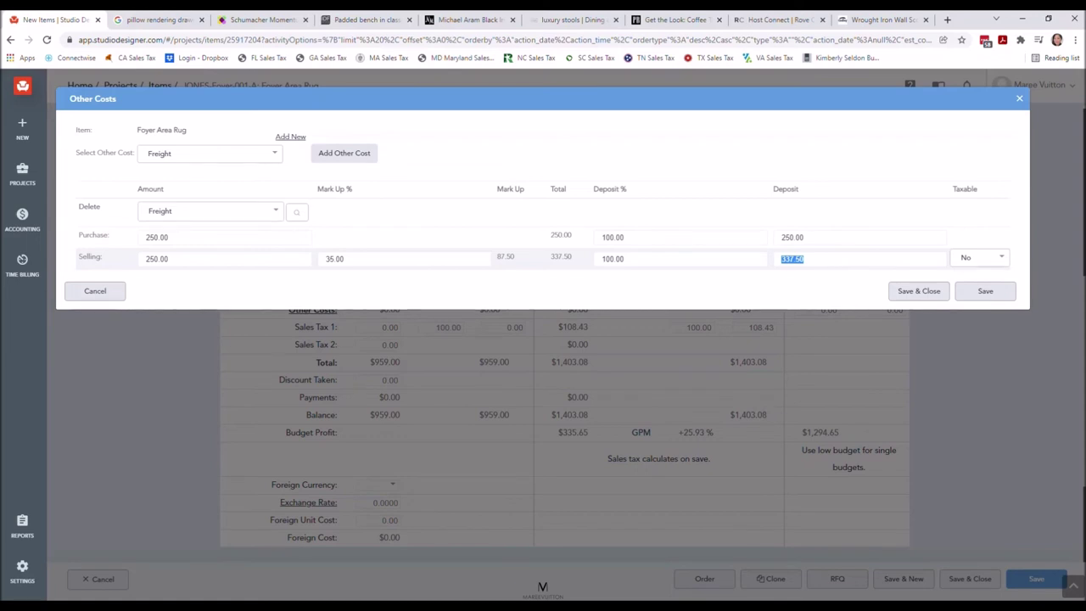
key(Tab)
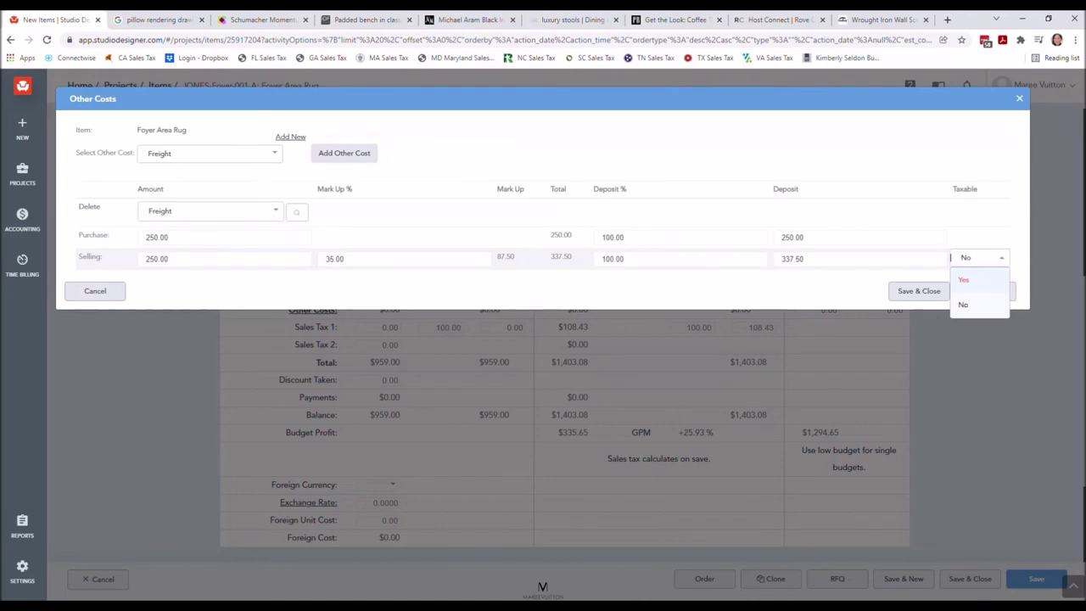
key(Return)
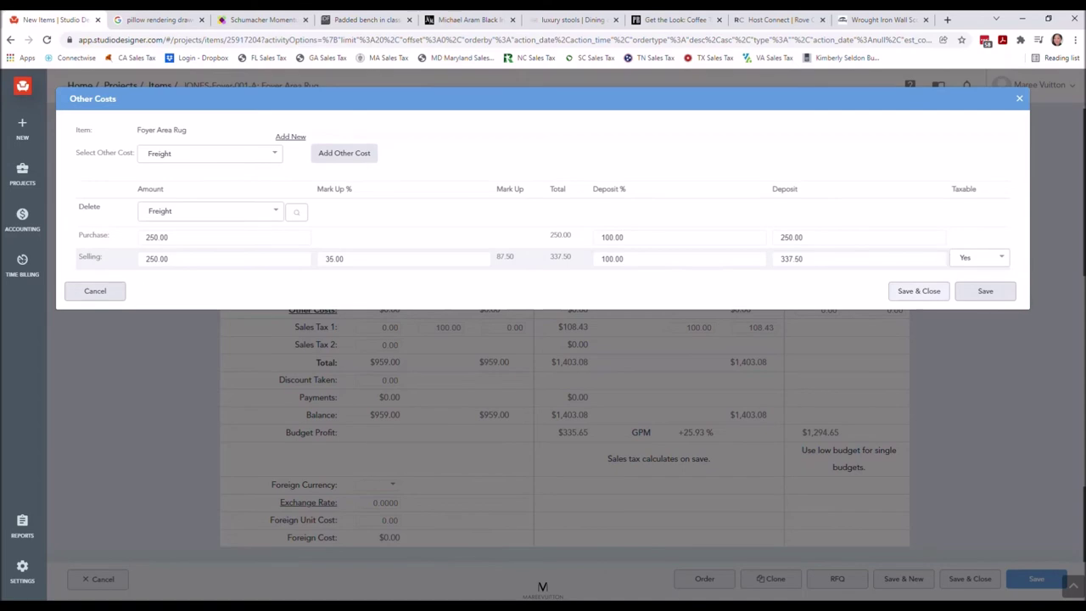
click(919, 290)
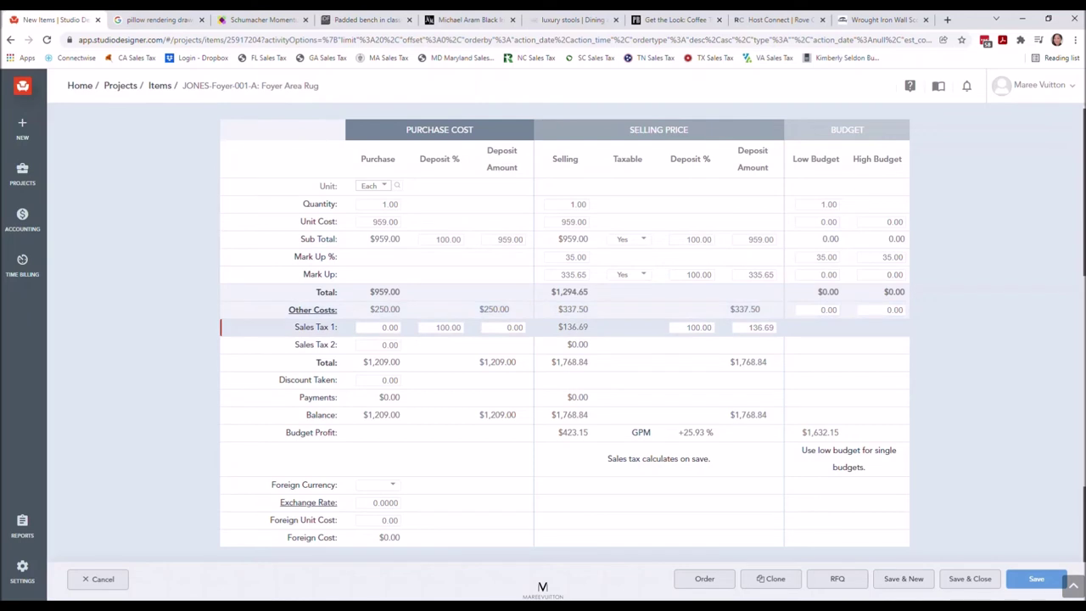
Check the purchase Sales Tax 1 amount on the updated item totals
click(389, 327)
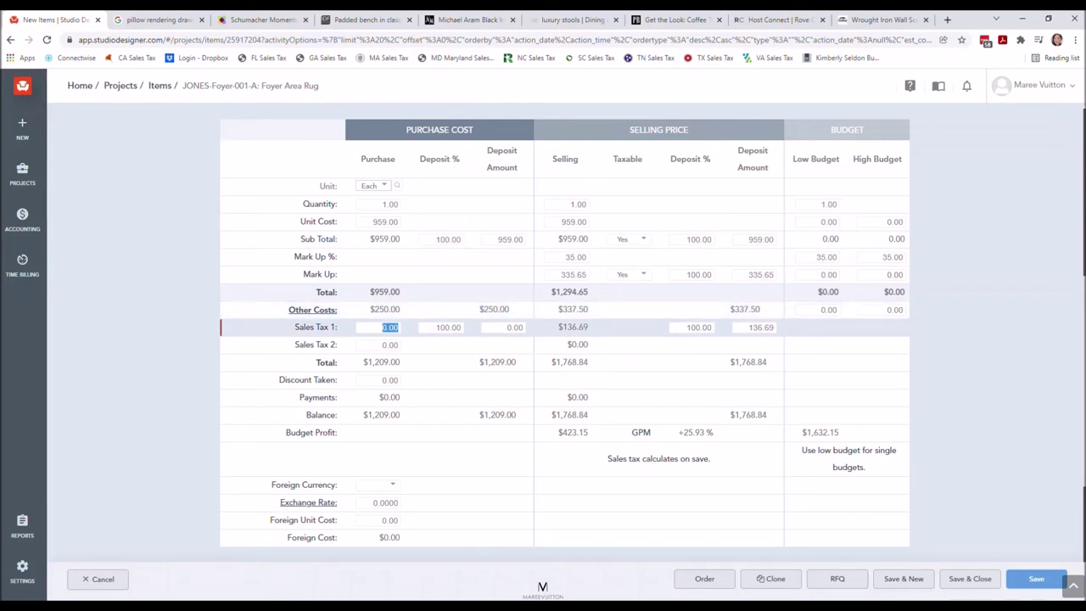
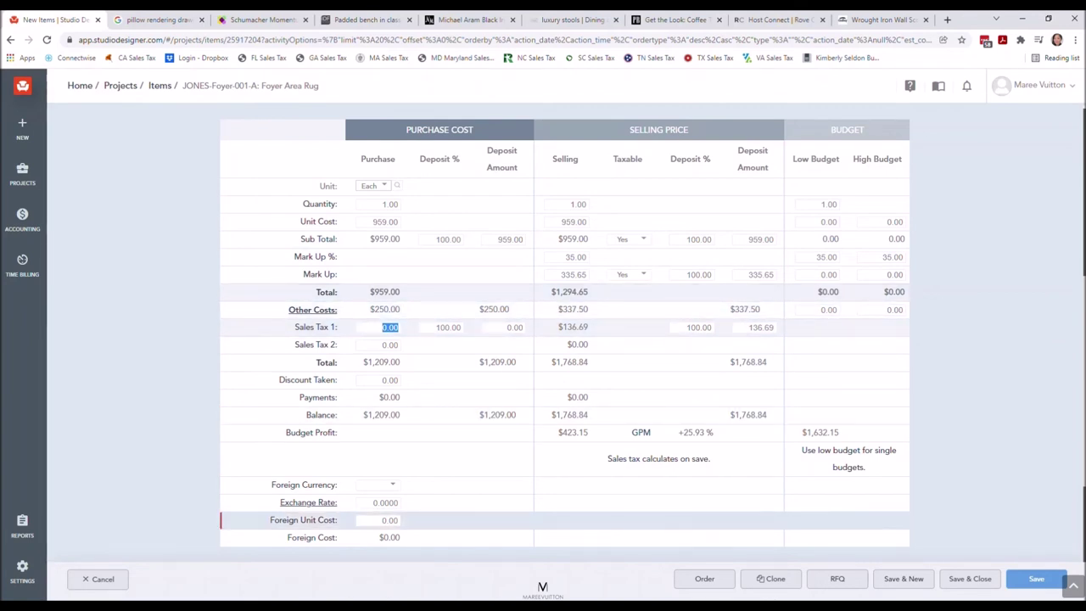
Save rug item 001-A at 1,209.00 purchase / 1,768.84 selling and return to the Foyer list
click(969, 579)
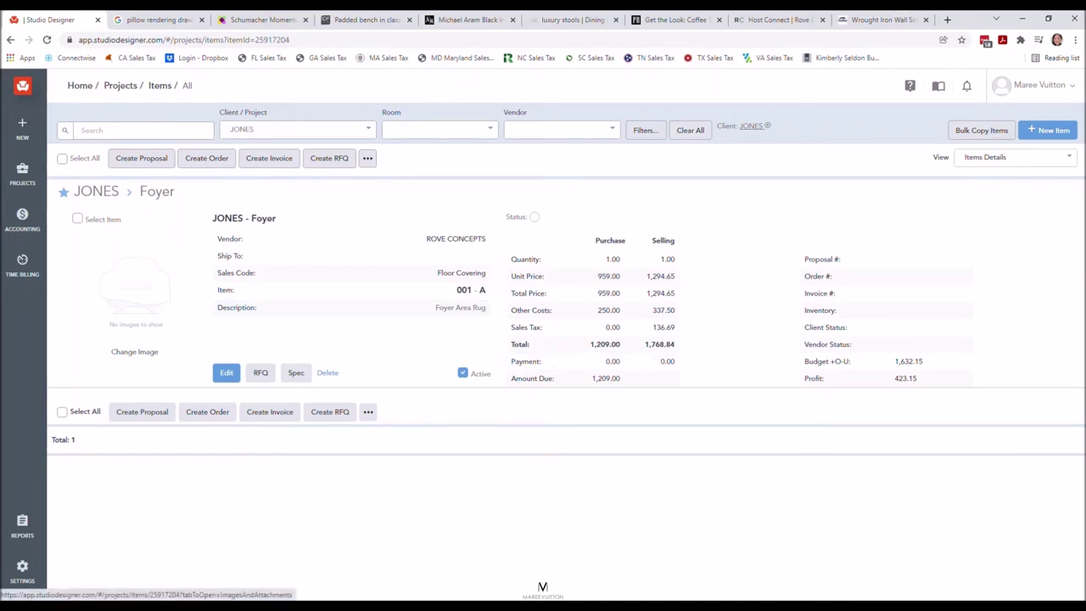
Upload the rug photo into a new JONES media folder as the rug's main image, then save
click(135, 288)
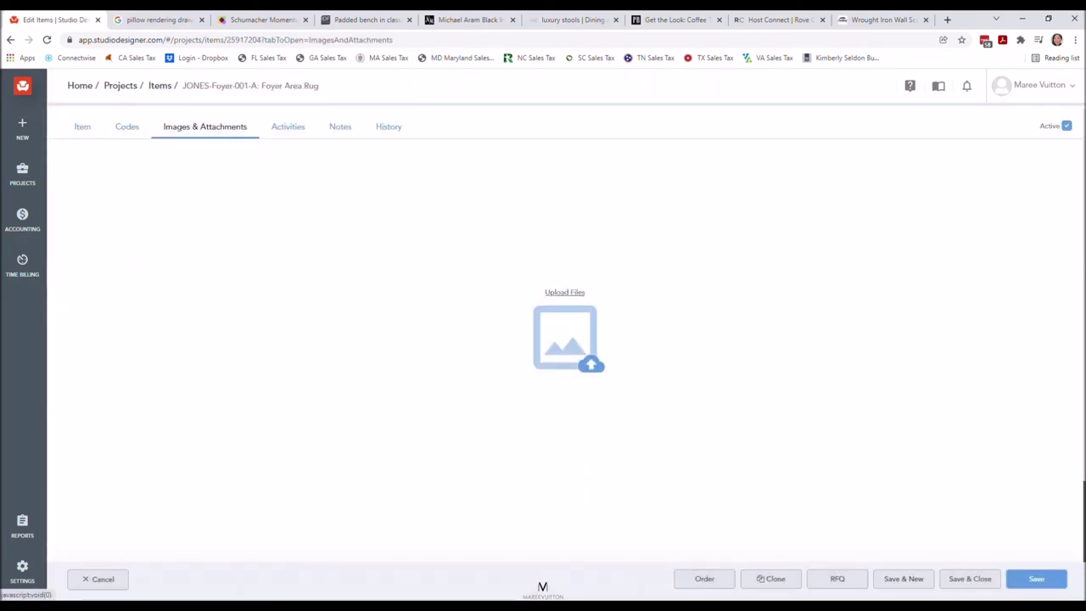
click(564, 292)
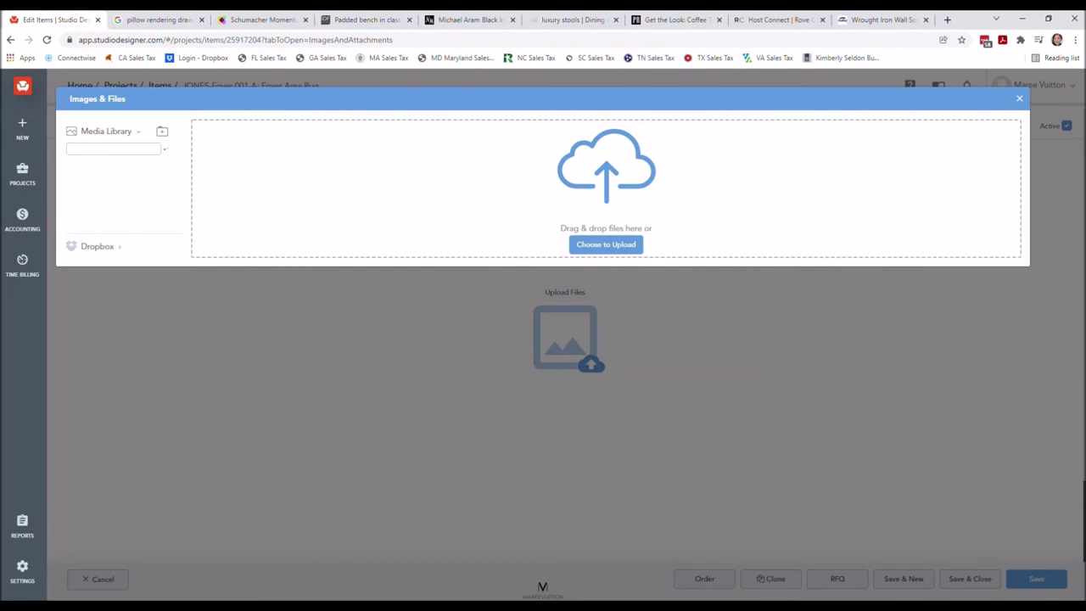
click(162, 130)
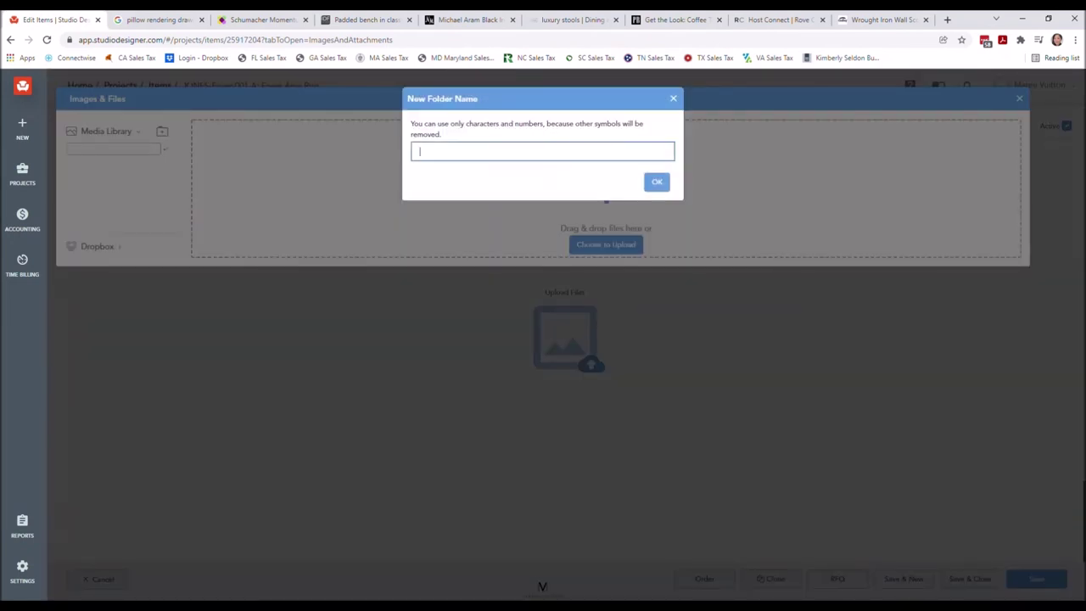
text(JONES)
key(Return)
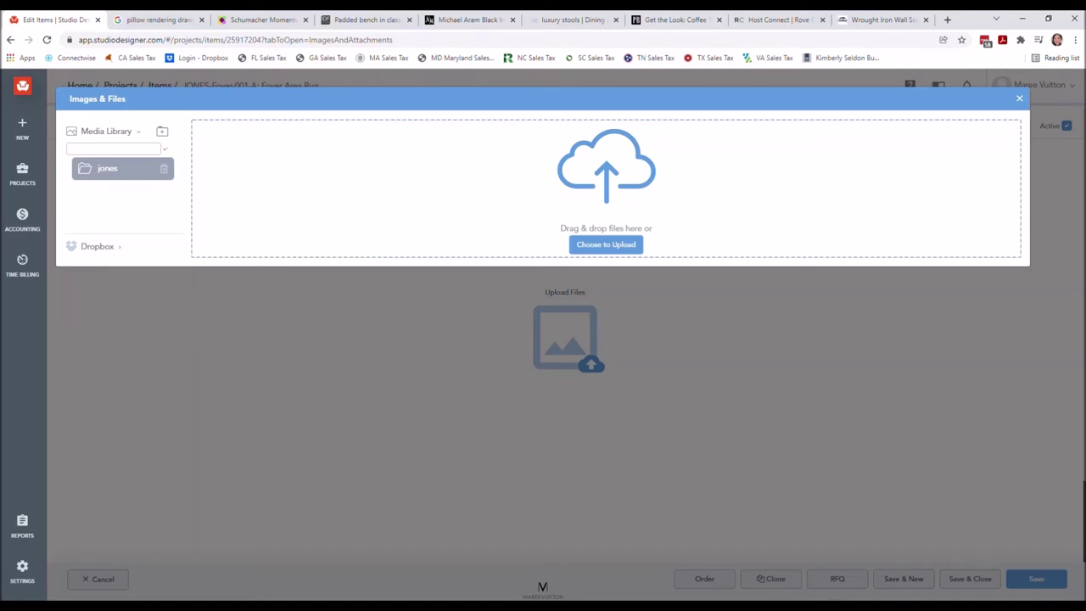
click(606, 244)
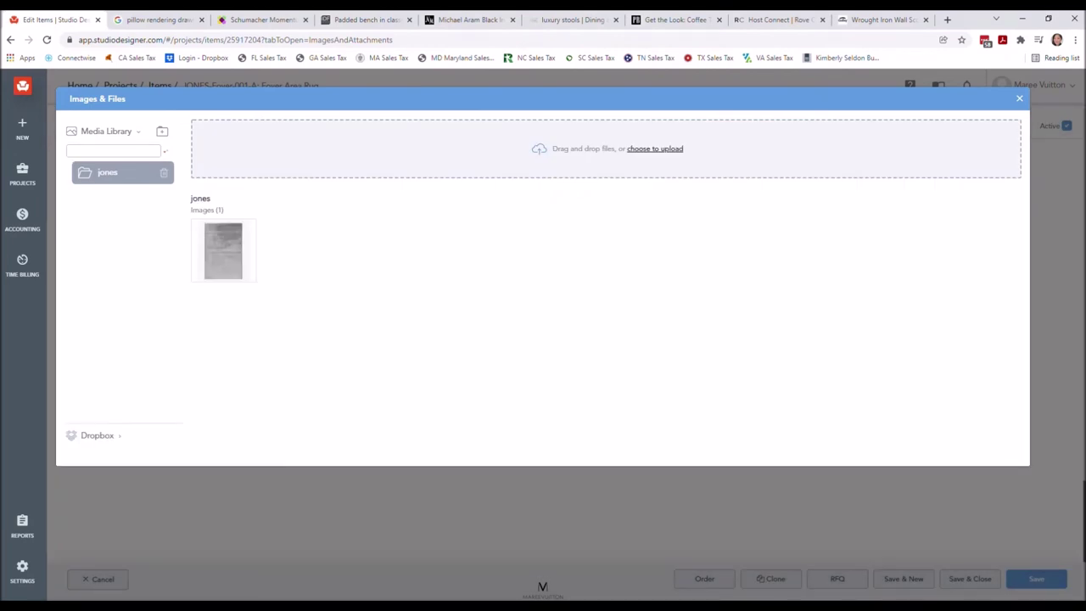
click(1018, 98)
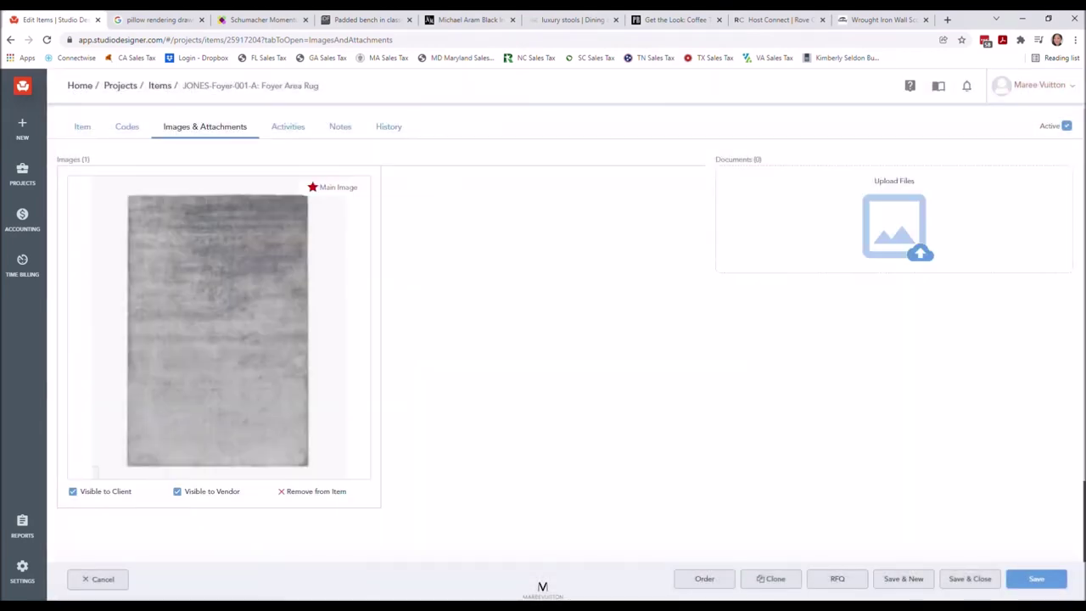
click(969, 578)
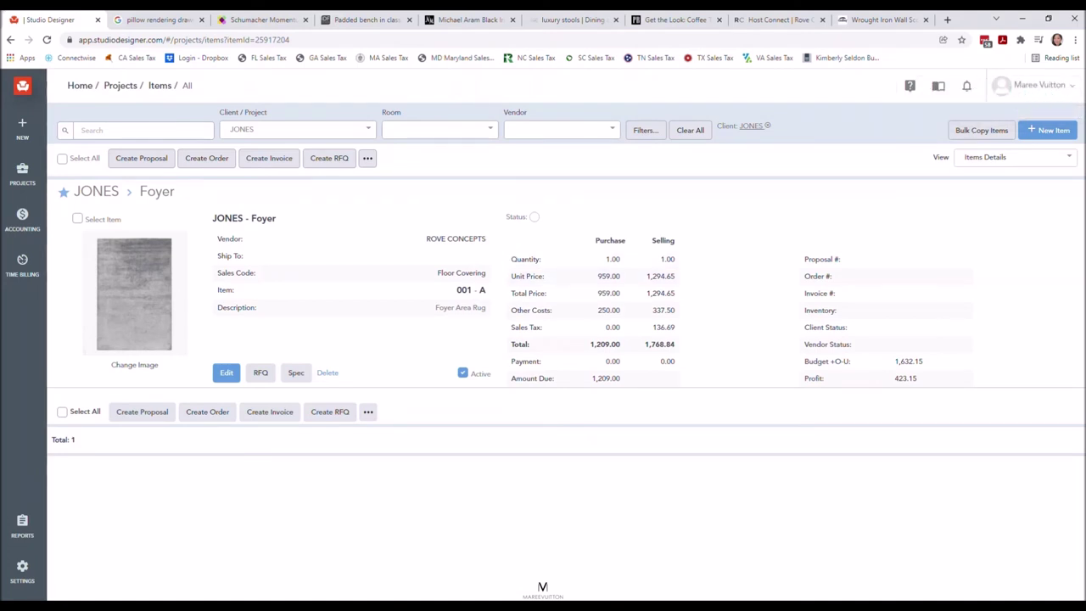
click(77, 218)
click(260, 372)
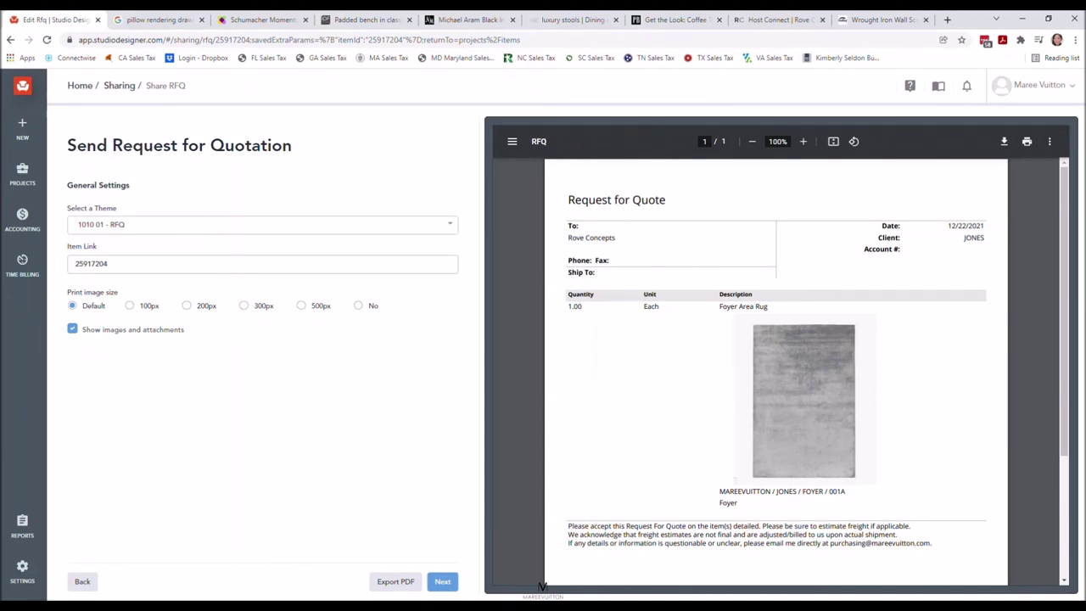
scroll(775, 374, down, 3)
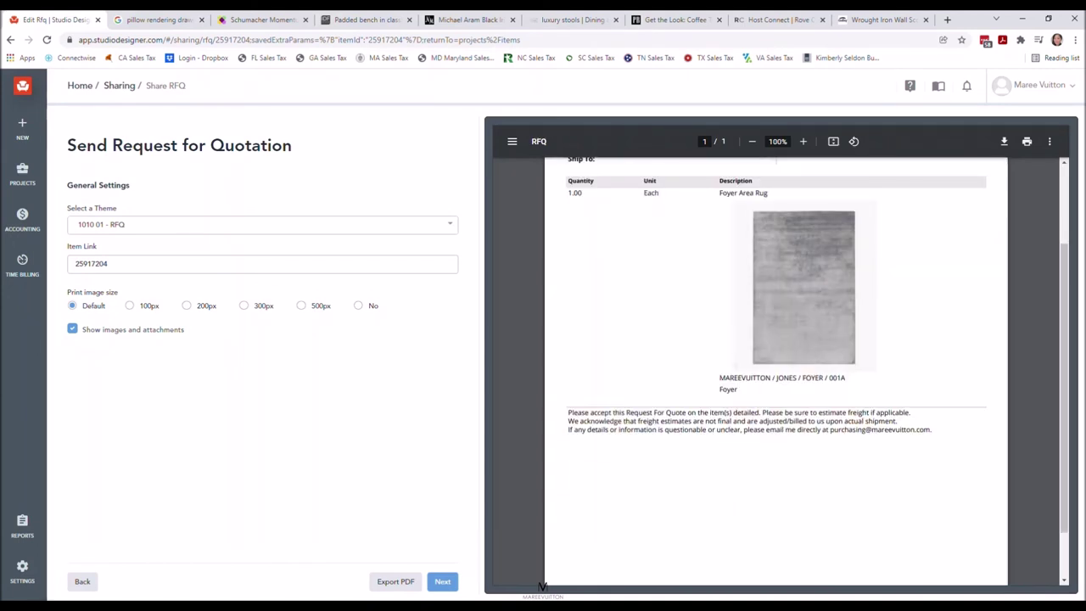
scroll(776, 373, up, 1)
scroll(775, 374, up, 1)
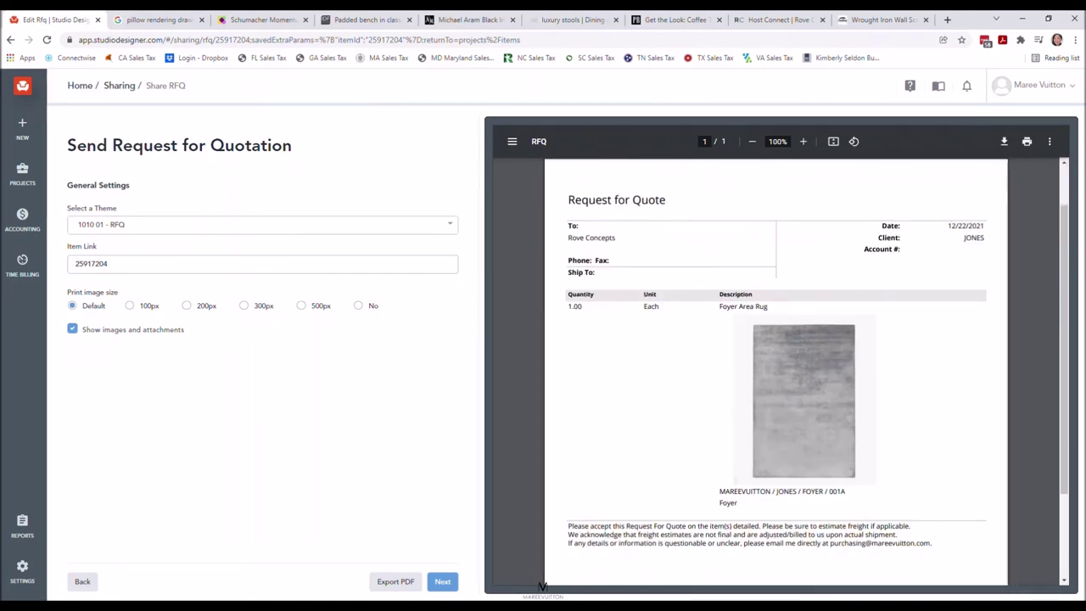
scroll(776, 373, down, 2)
drag(568, 412, 931, 429)
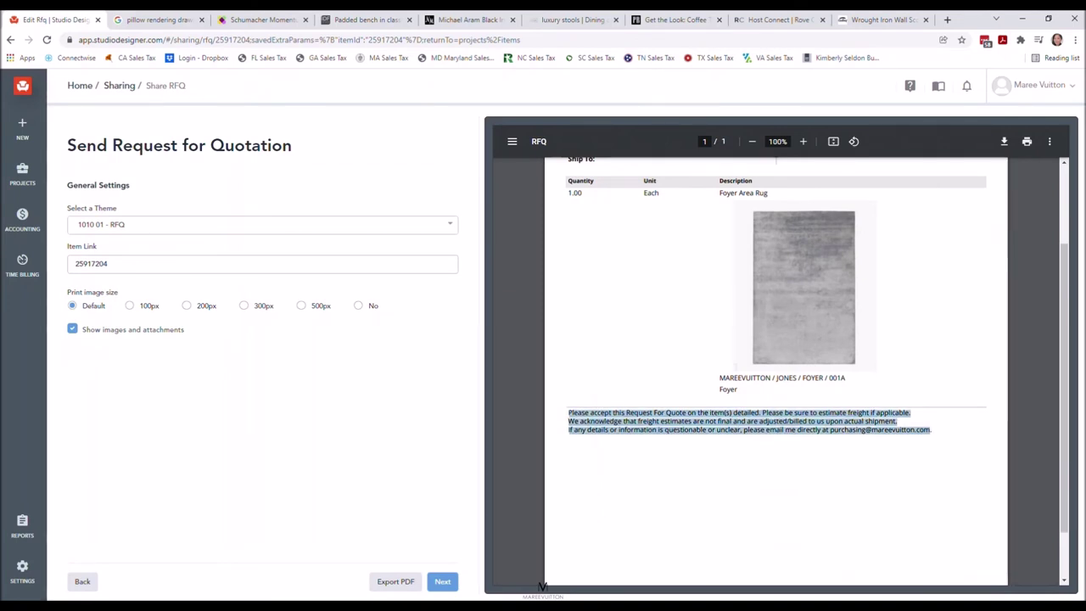
scroll(775, 373, up, 2)
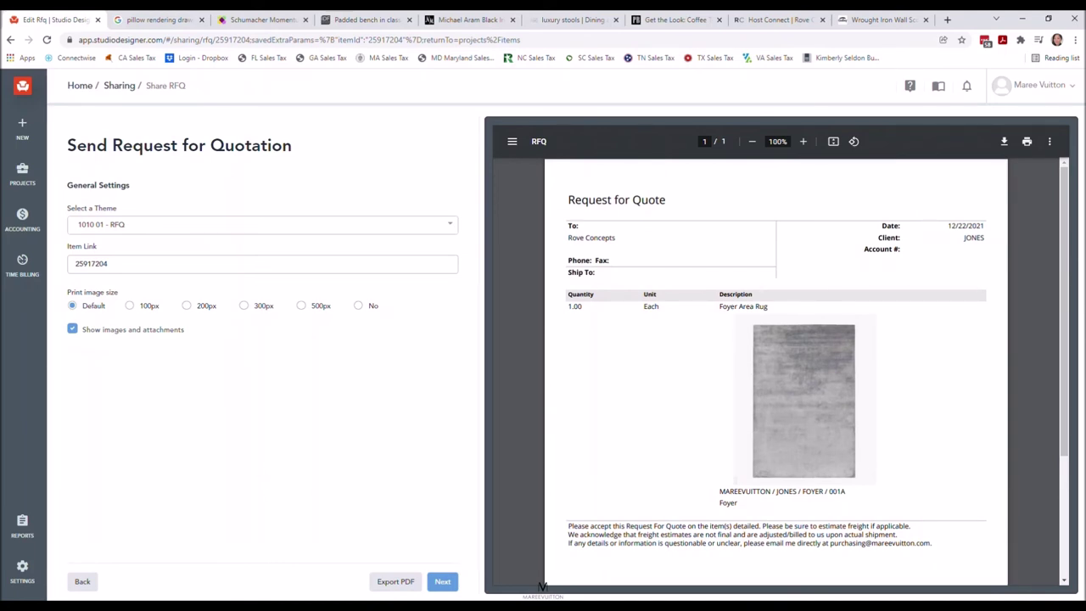
click(82, 581)
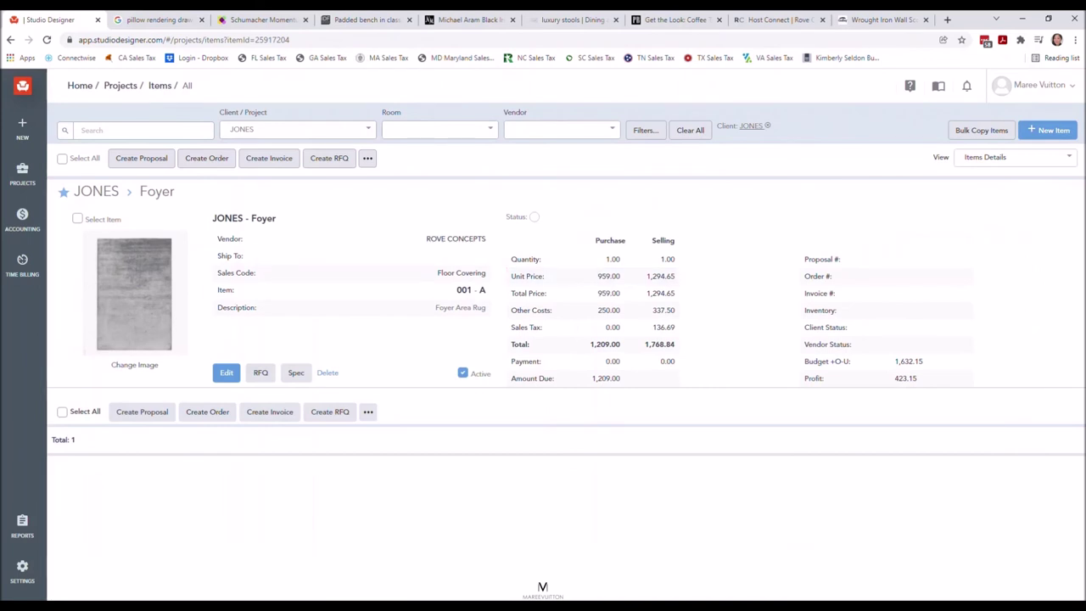
Create proposal 100001 from the selected rug item with description 'Foyer Area Rug'
click(77, 219)
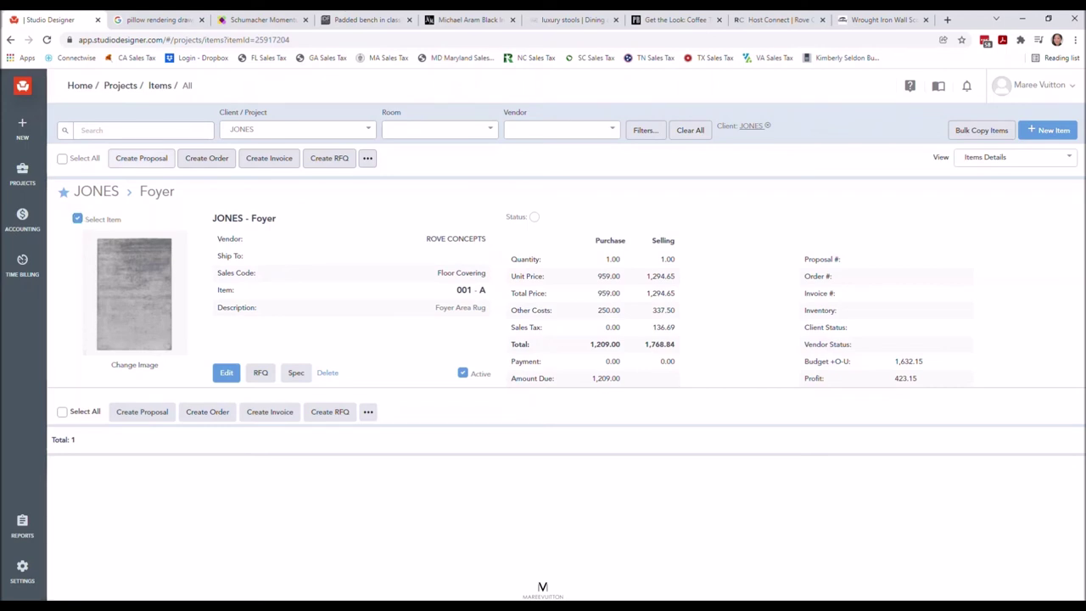
click(140, 158)
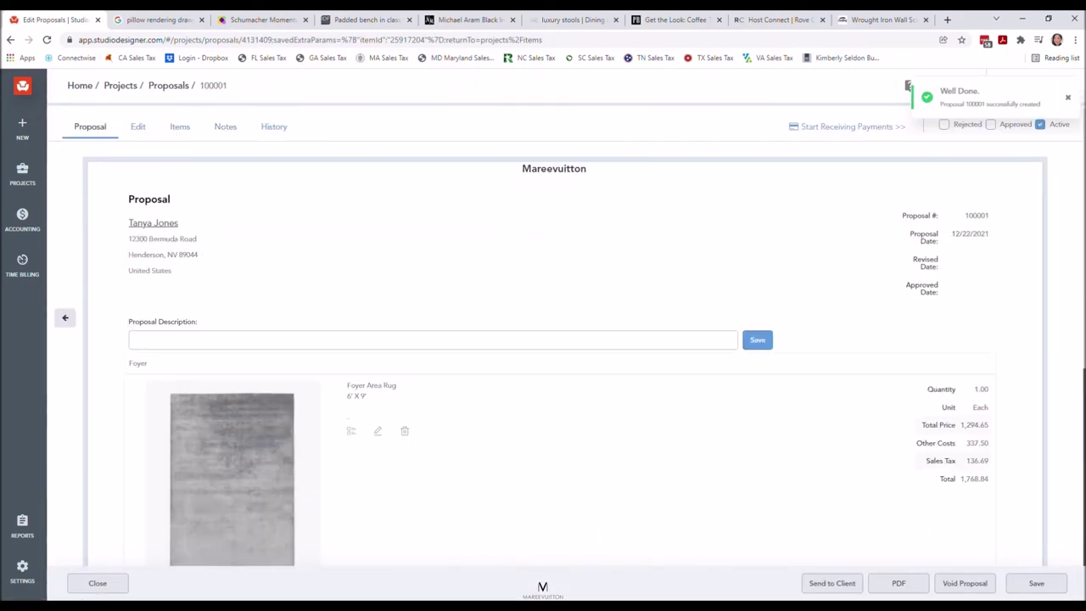
click(138, 339)
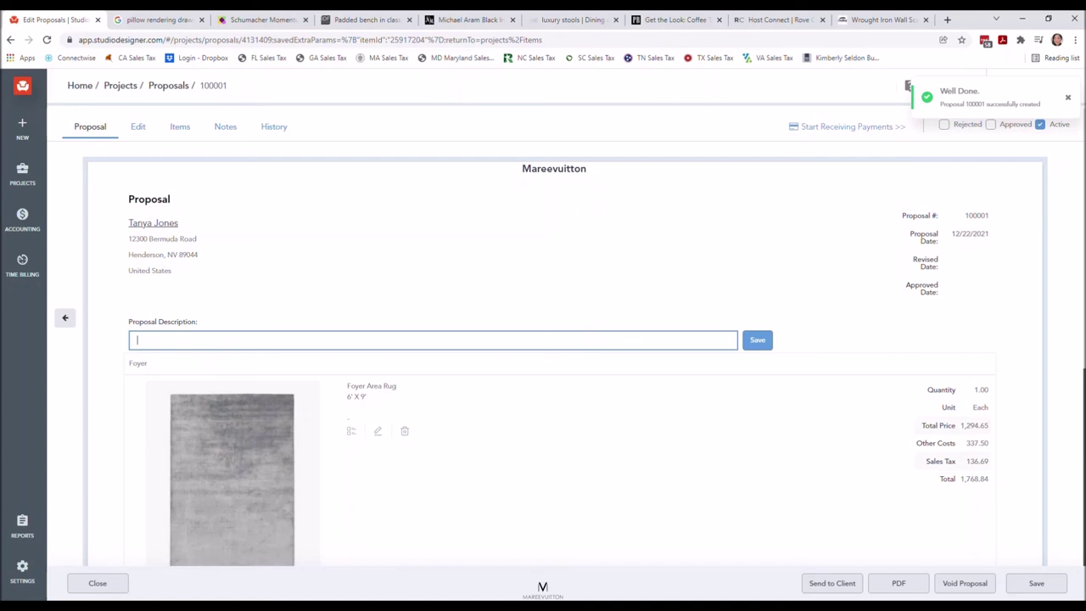
text(Foyer Area Rug)
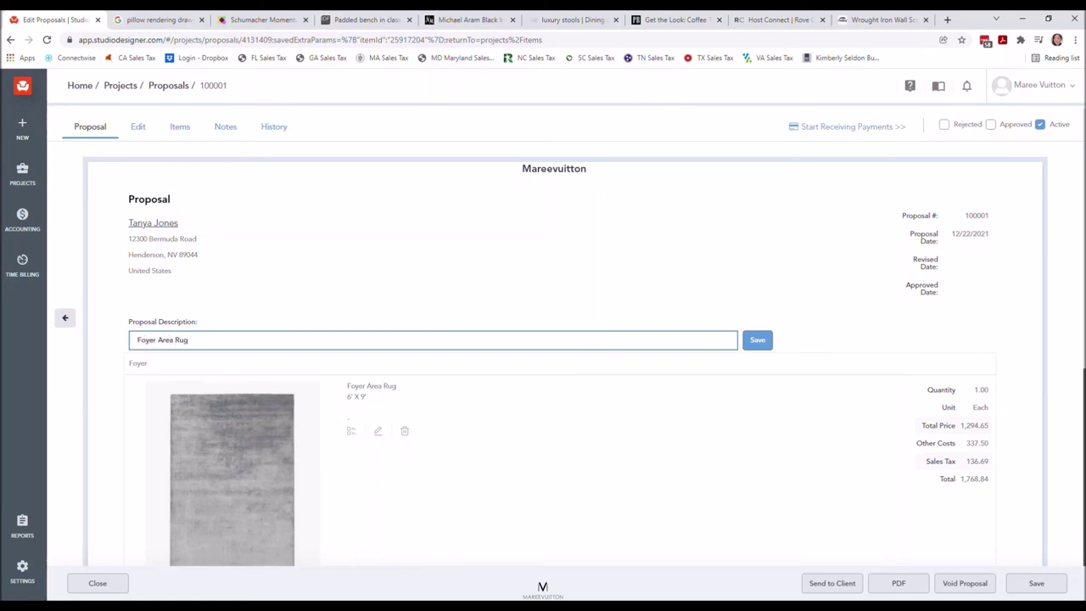
key(Return)
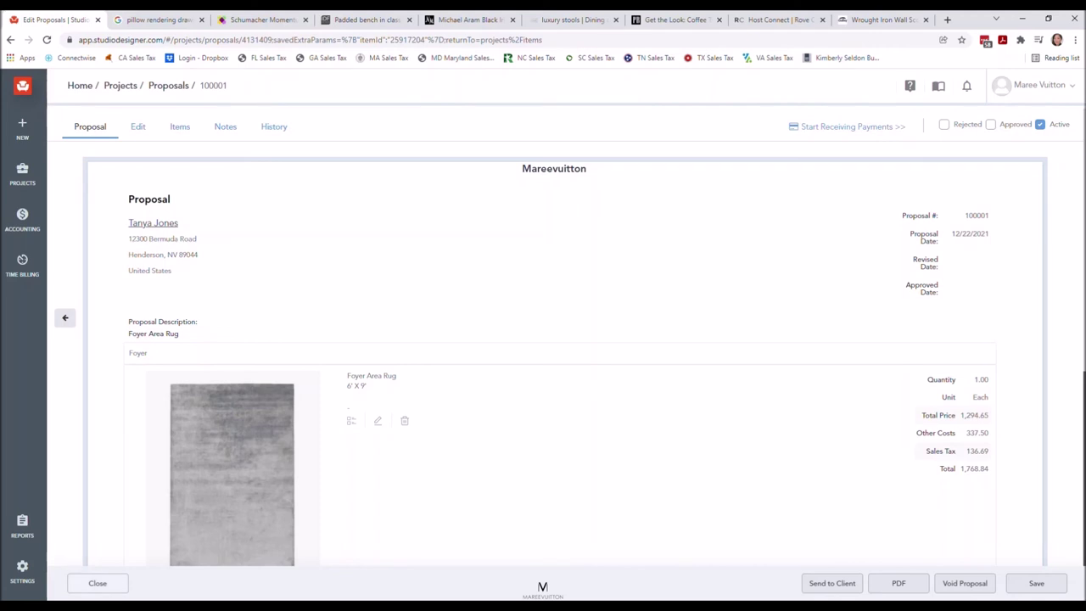
click(97, 582)
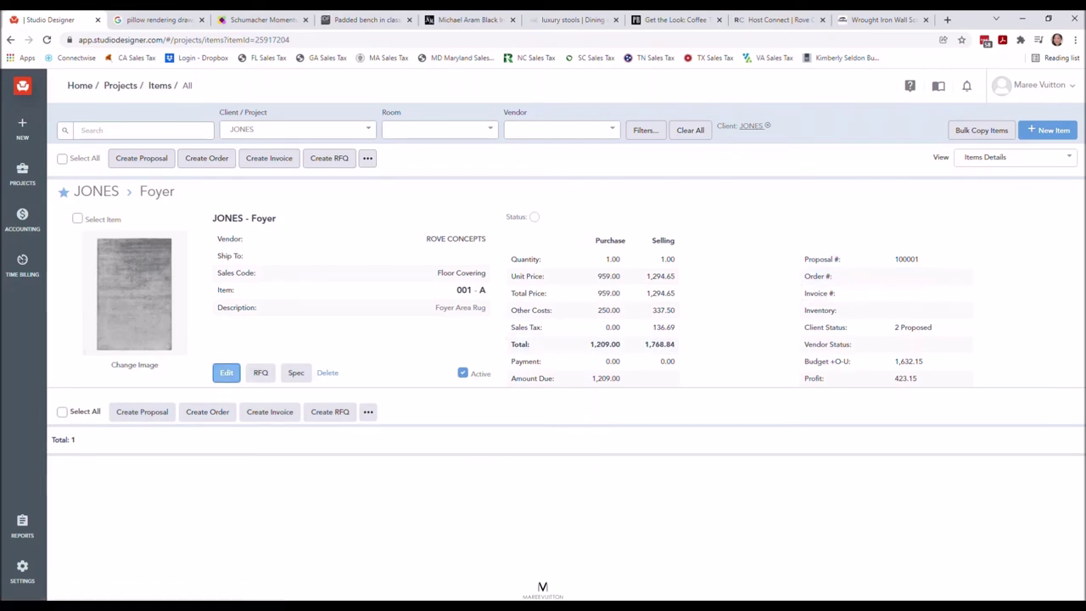
Show the rug item's change history at 200 entries per page to review all 15 entries
click(227, 373)
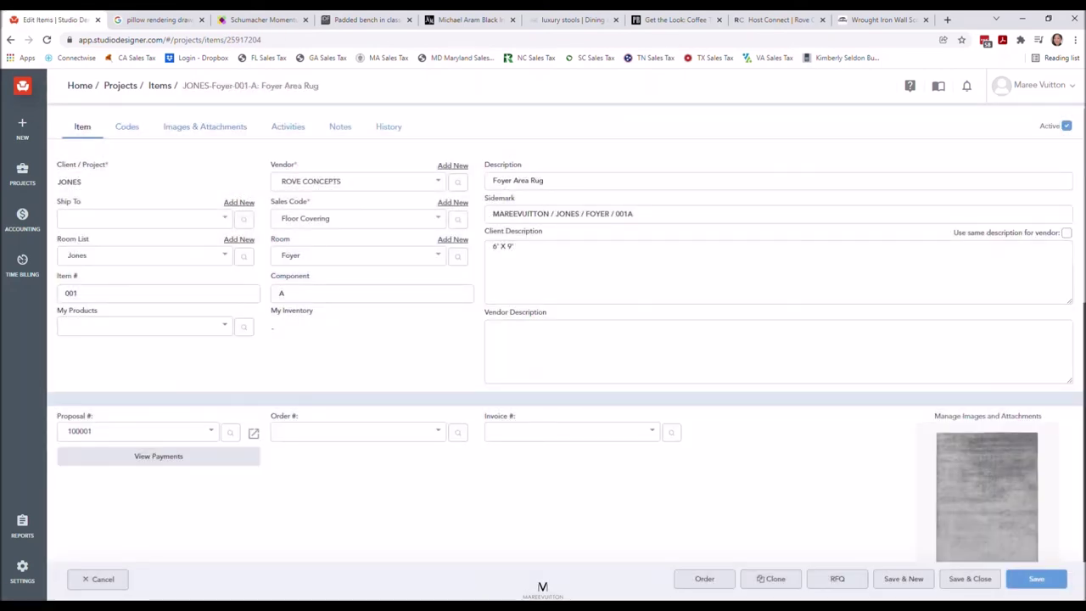
click(389, 126)
scroll(566, 334, down, 4)
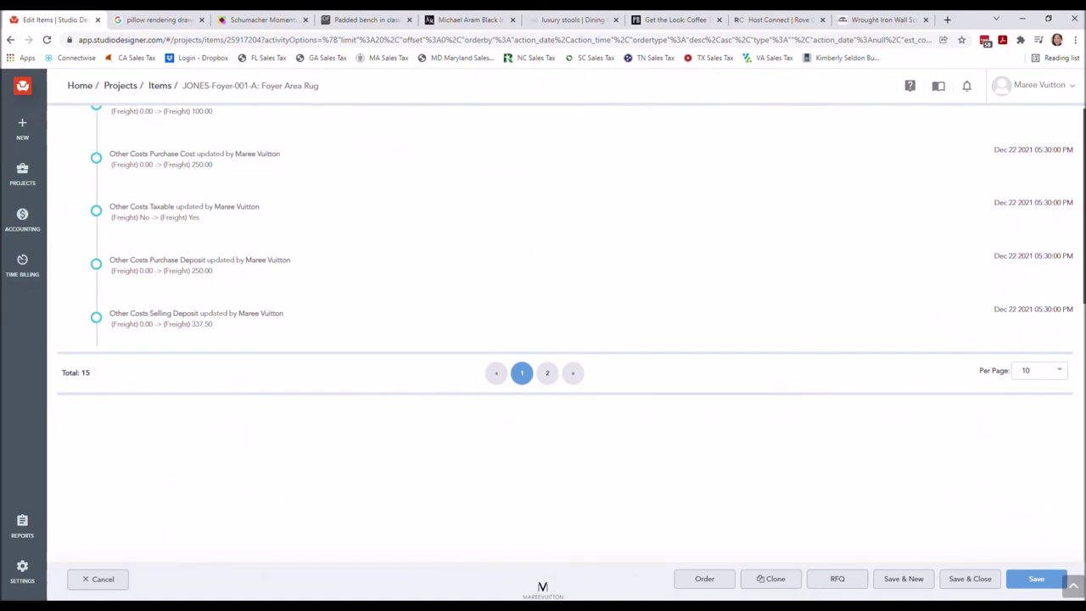
click(1039, 369)
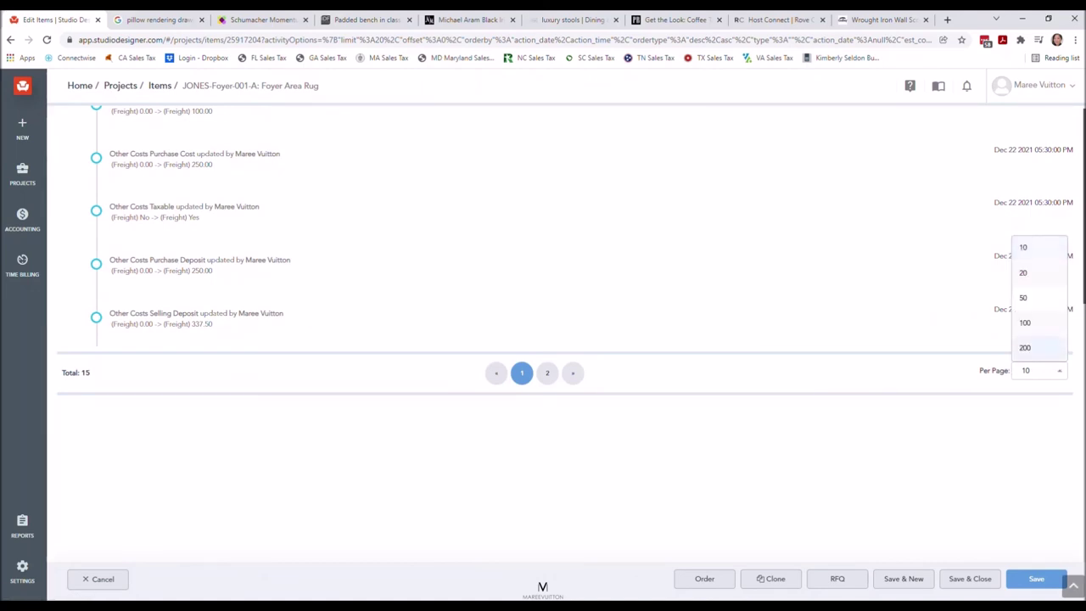
click(1030, 346)
scroll(1011, 466, down, 2)
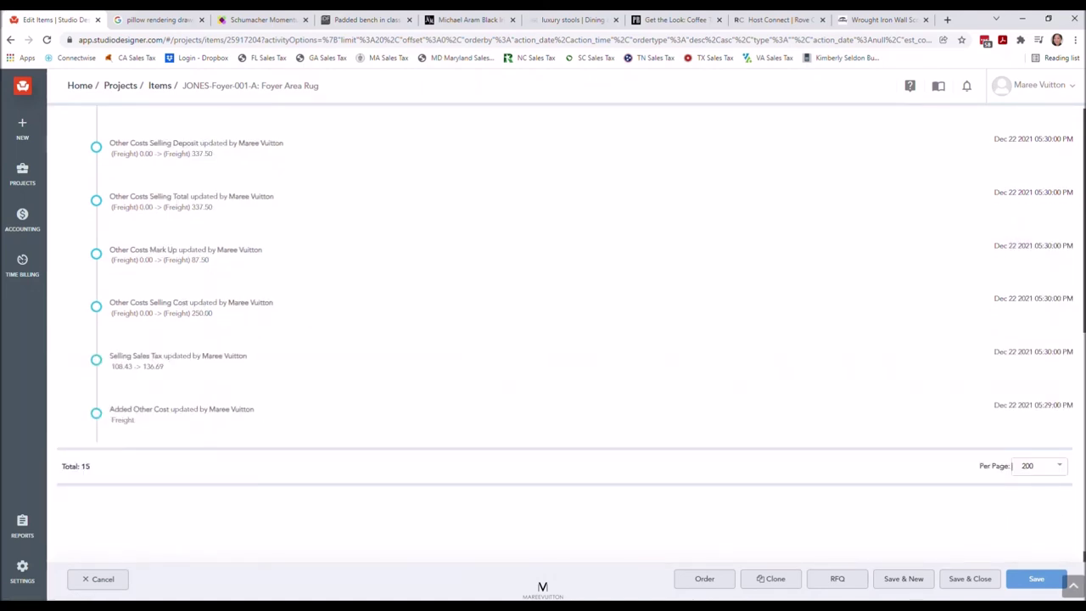
scroll(566, 334, up, 6)
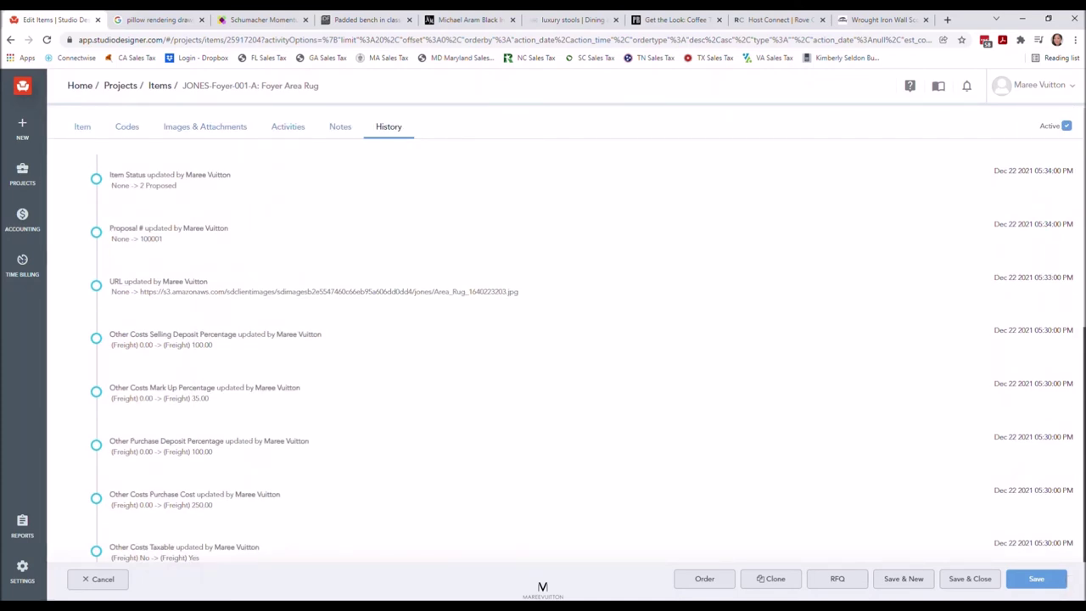
Look over the rug item's details, then save it back to the JONES Foyer list
click(83, 126)
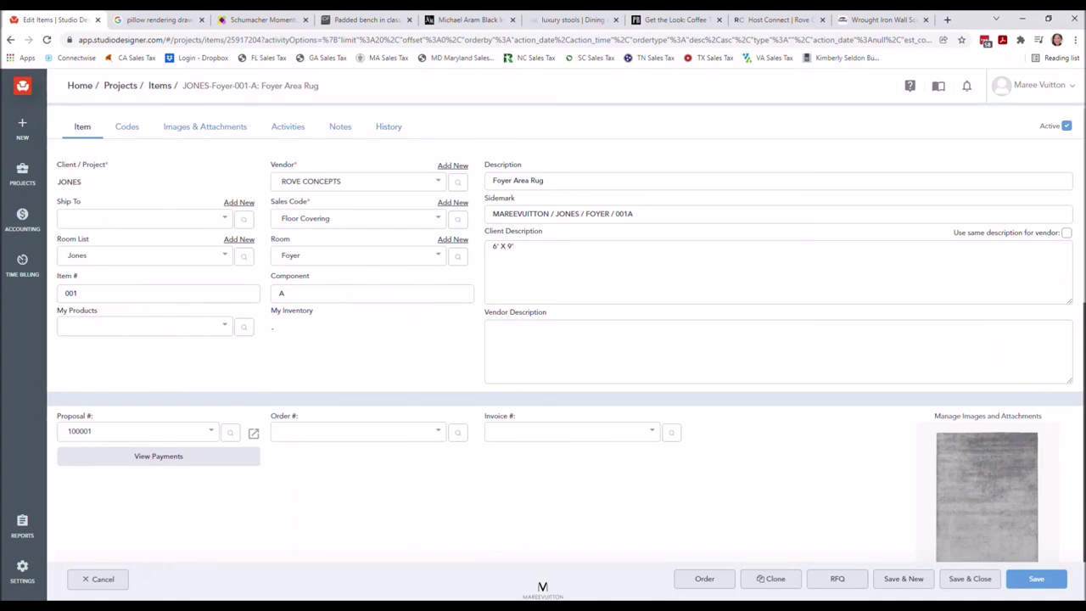
scroll(560, 339, down, 1)
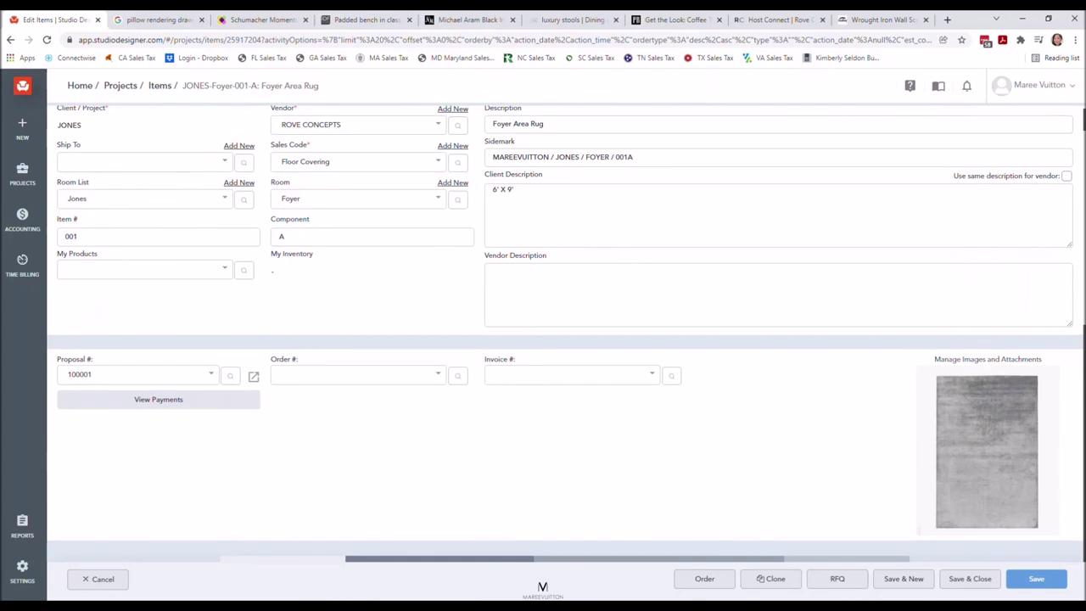
scroll(560, 339, down, 3)
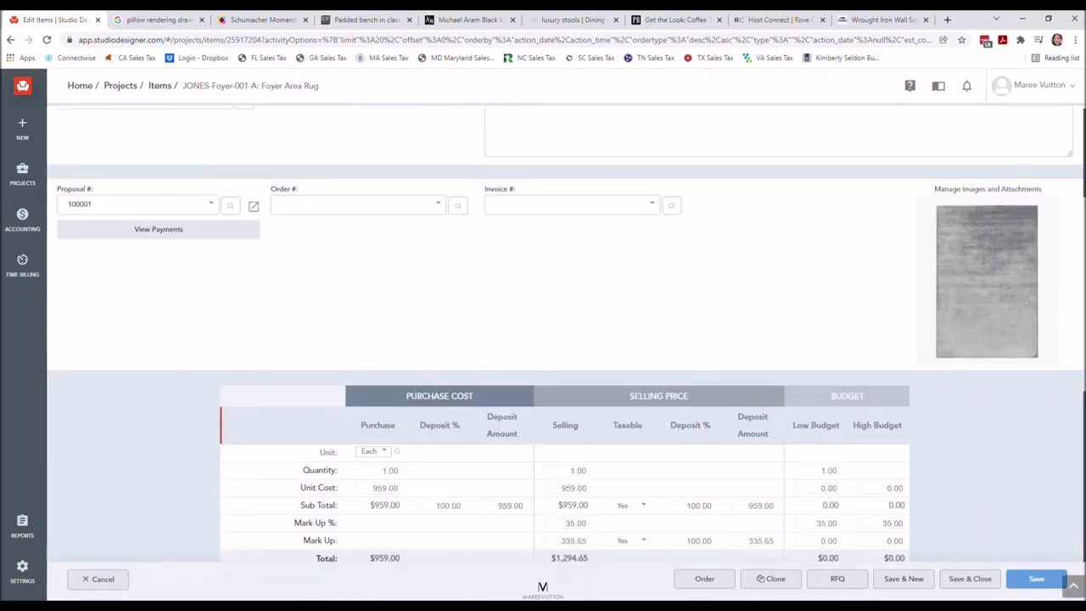
scroll(560, 340, down, 5)
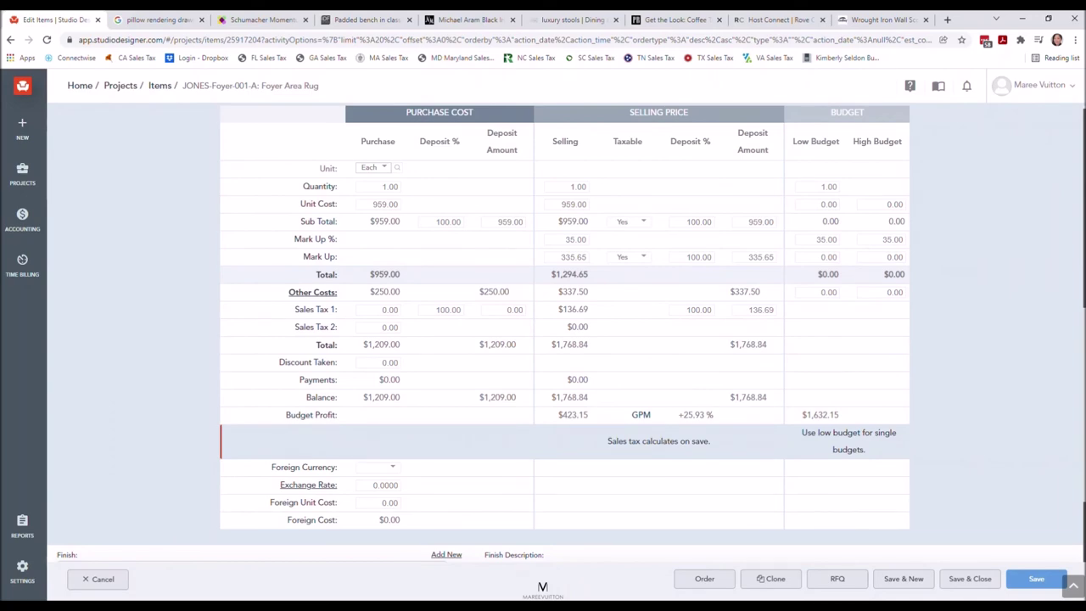
scroll(560, 339, down, 2)
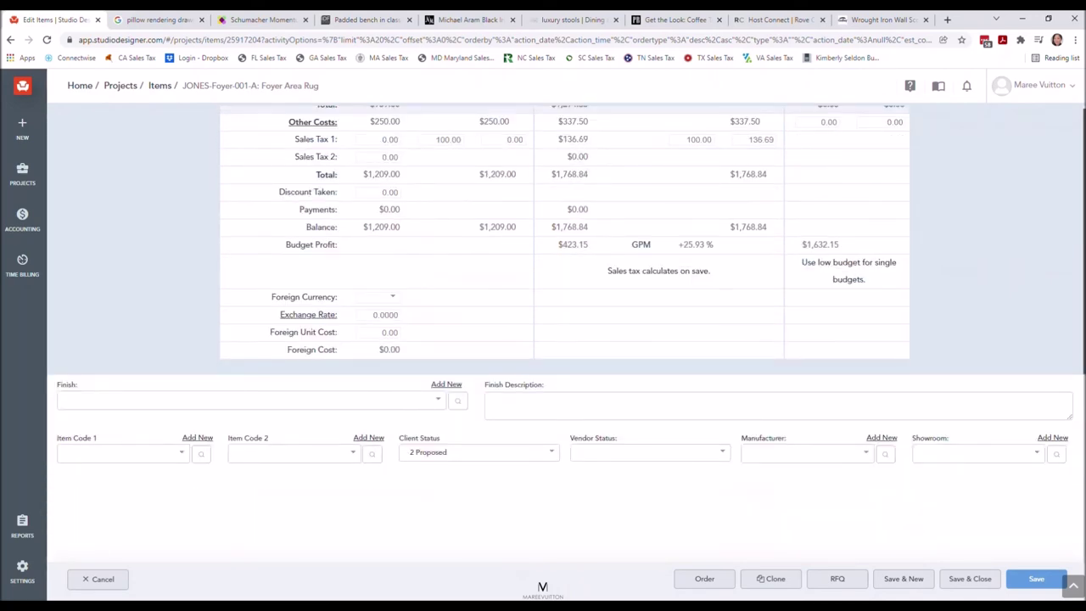
click(970, 579)
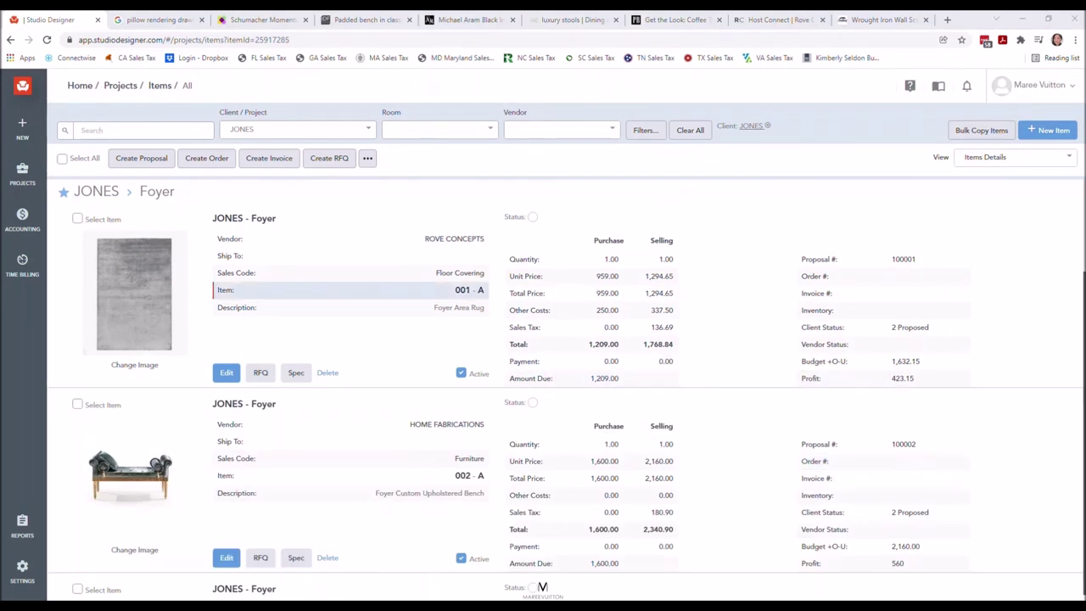
scroll(566, 389, down, 2)
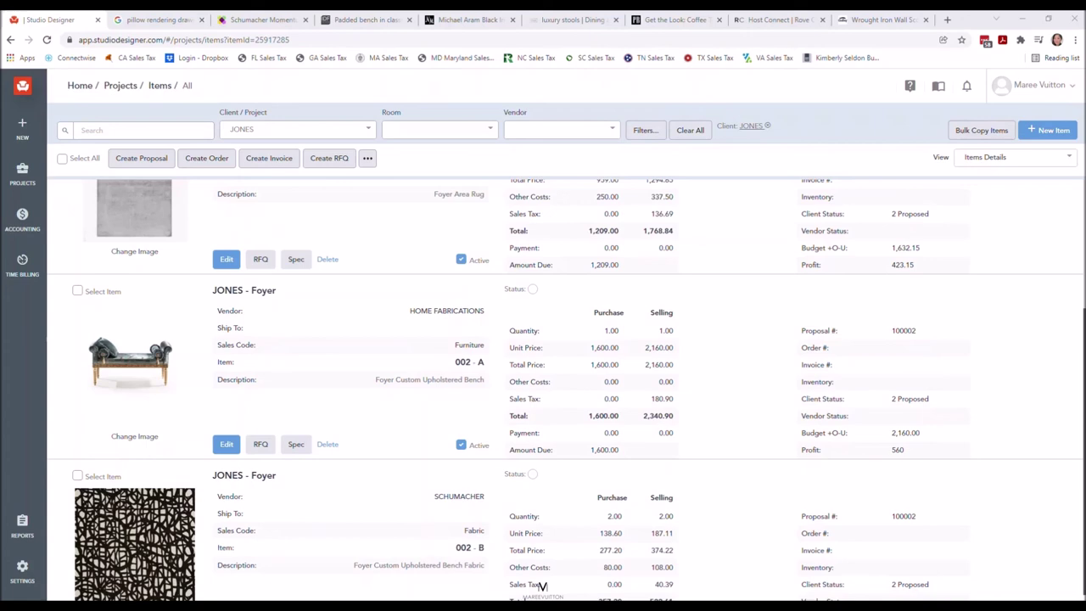
scroll(566, 390, down, 2)
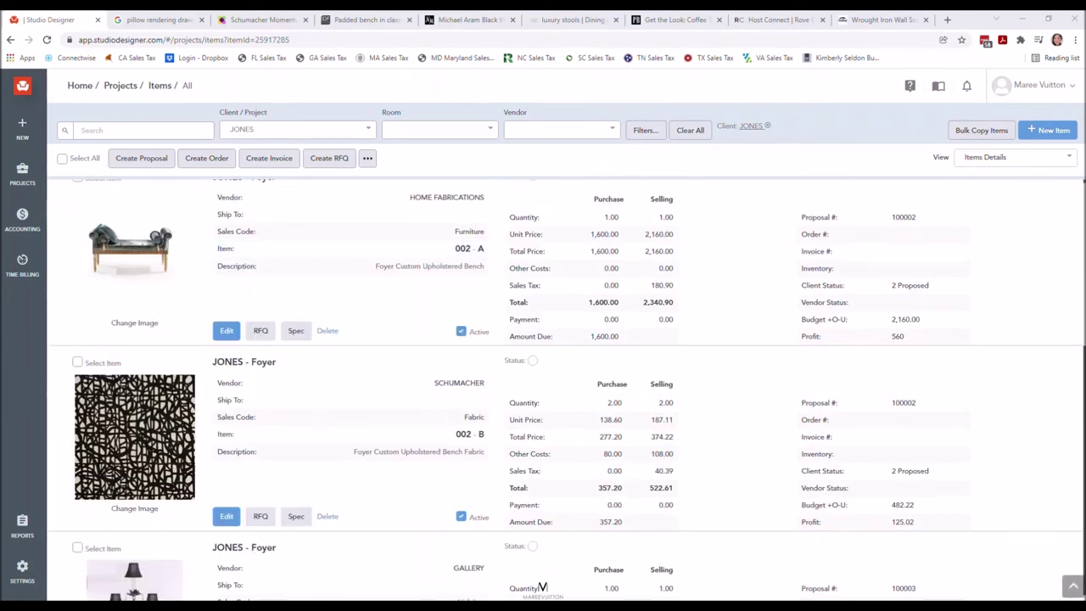
scroll(352, 322, down, 2)
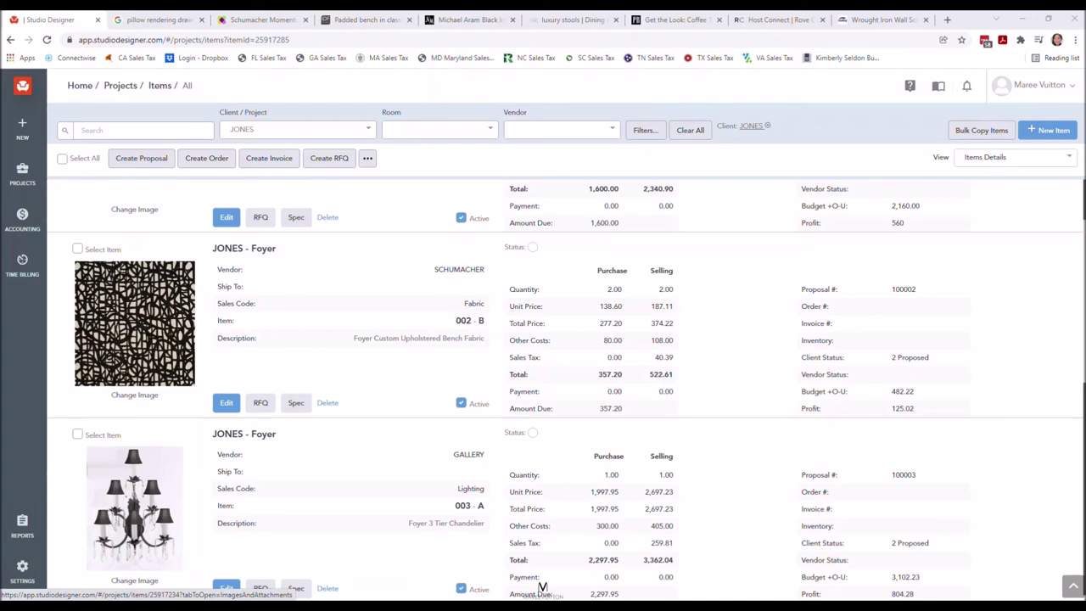
scroll(542, 586, down, 4)
scroll(542, 586, up, 5)
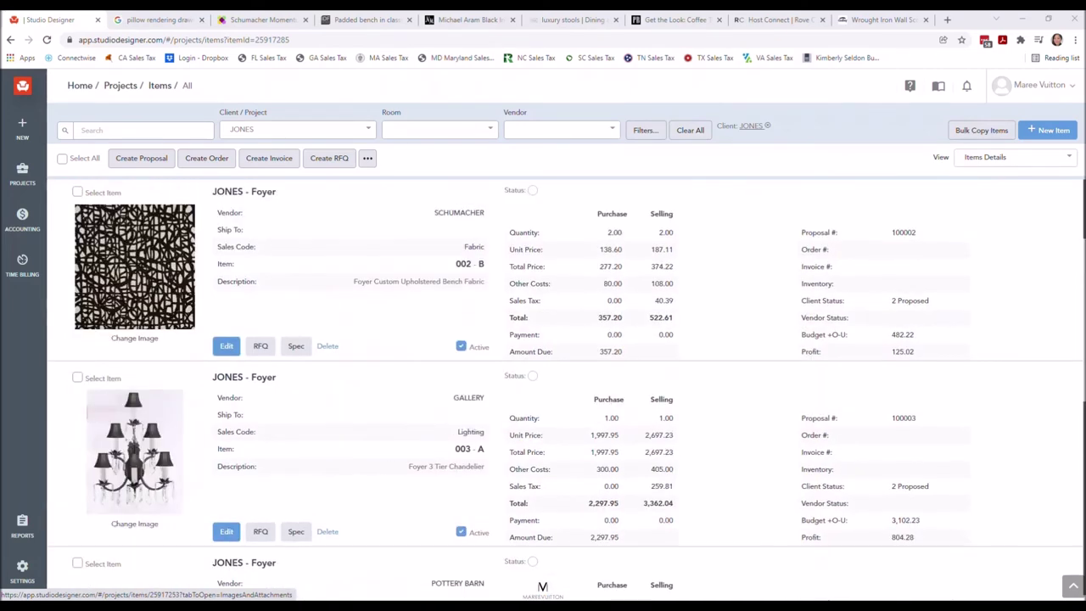
scroll(542, 586, down, 1)
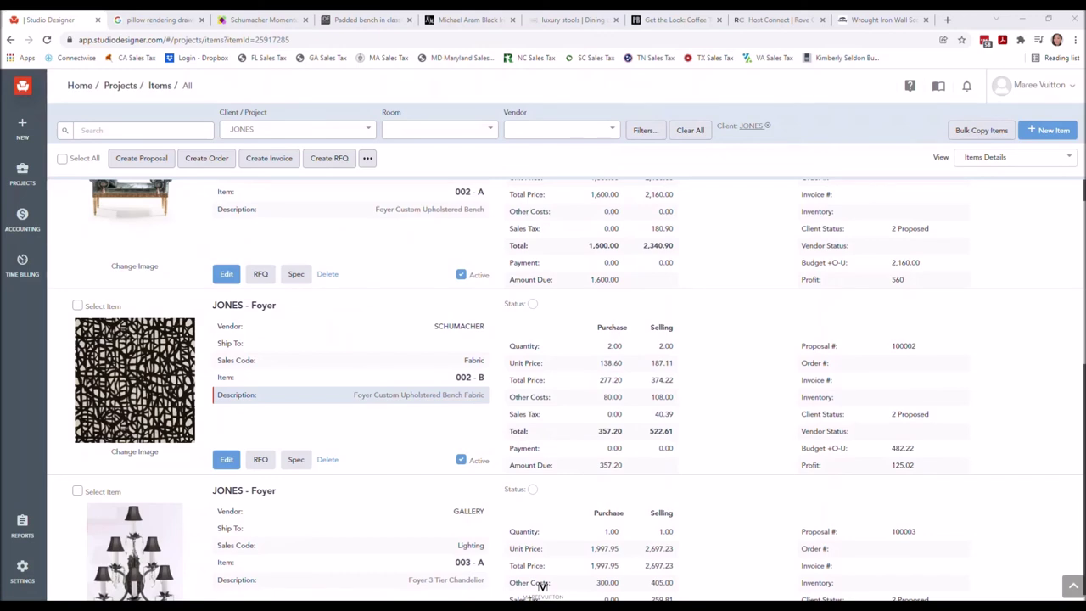
scroll(542, 586, down, 8)
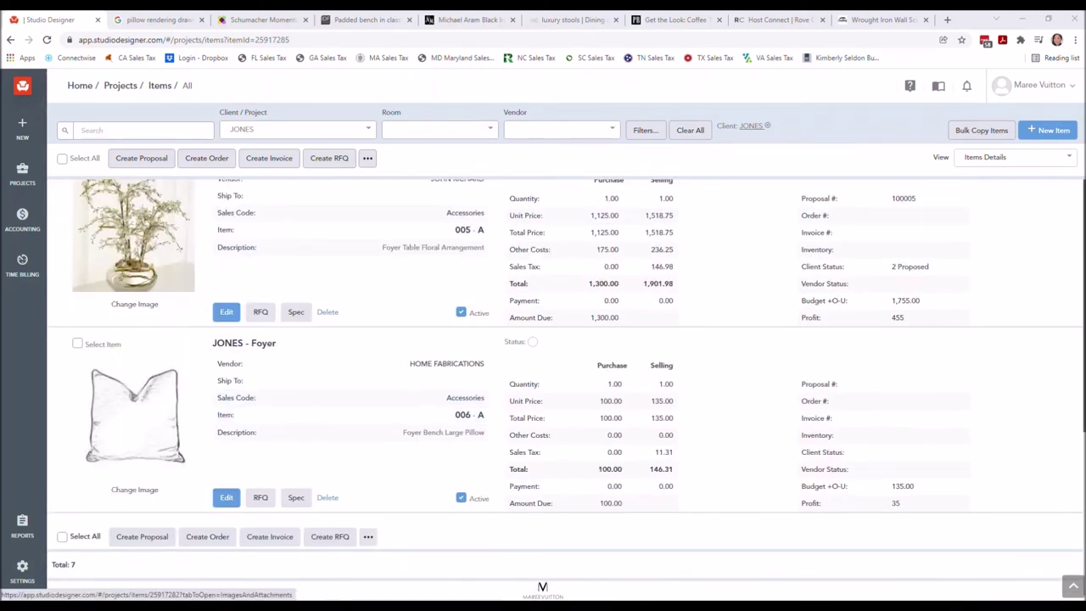
scroll(566, 387, up, 5)
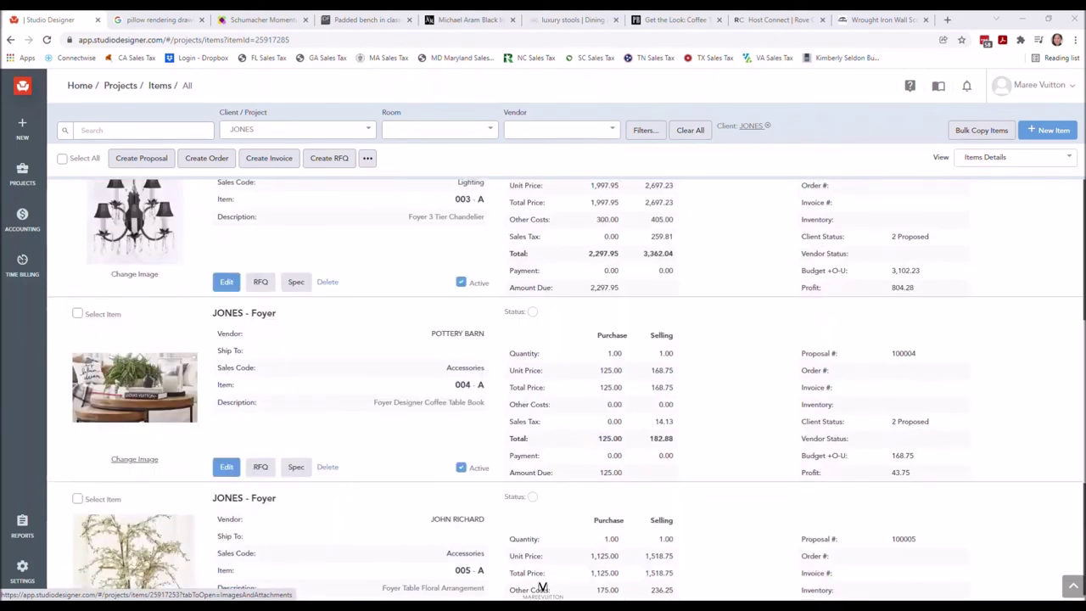
scroll(542, 586, up, 3)
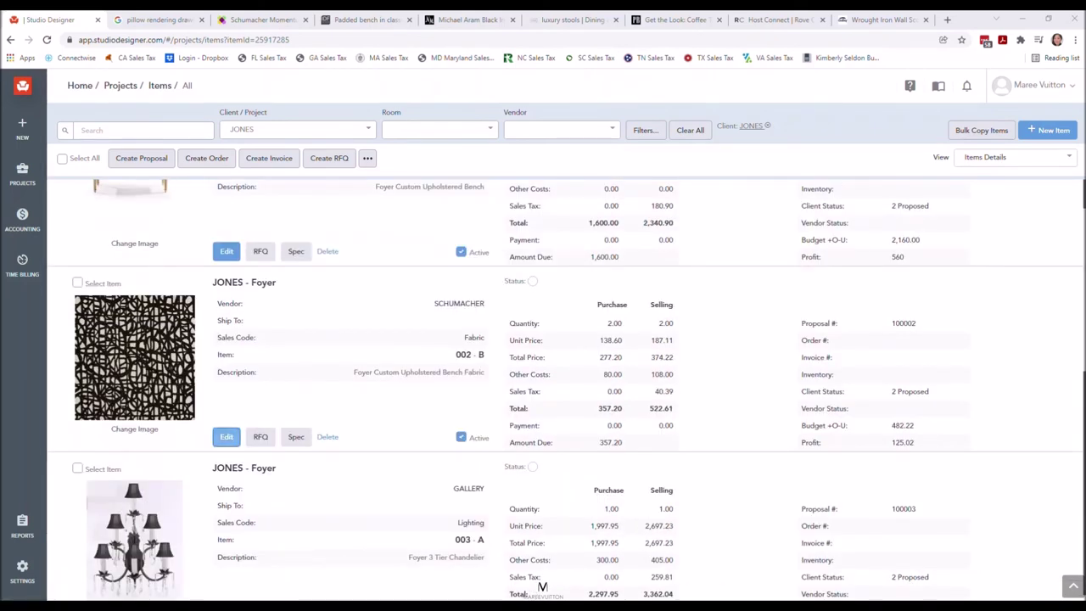
Open the edit form for bench fabric item 002-B (Schumacher fabric, proposal 100002)
click(226, 436)
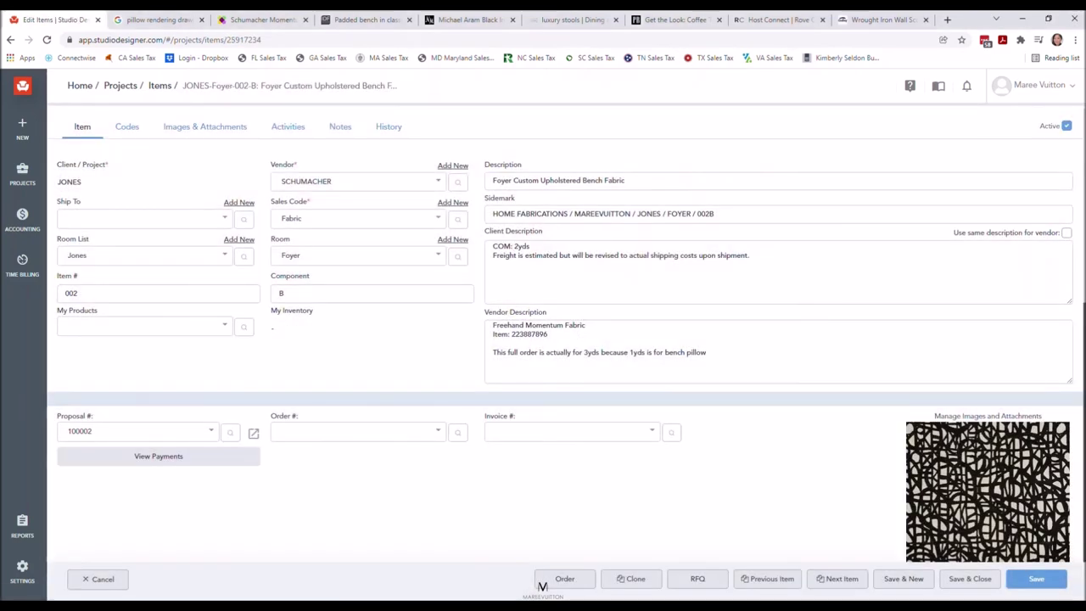
scroll(560, 339, down, 1)
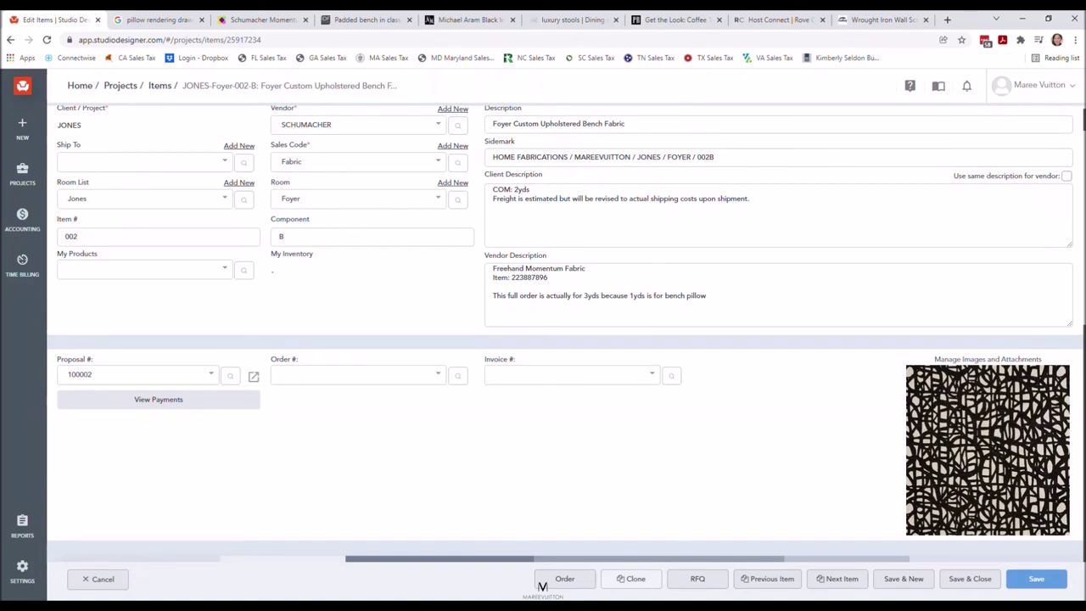
Clone bench fabric item 002-B and append '- CLone' to the copy's description
click(631, 579)
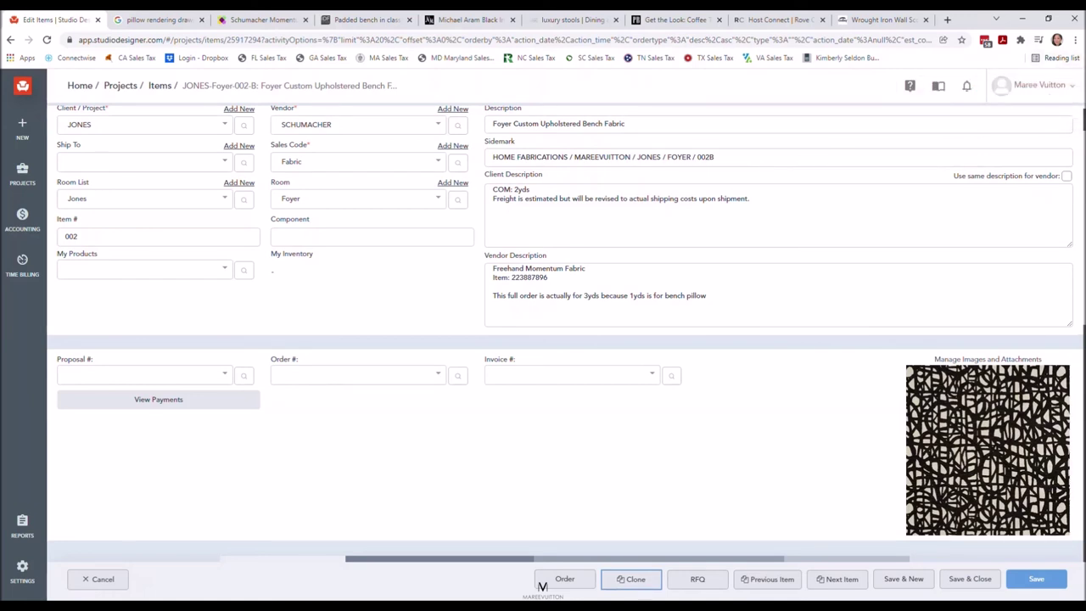
scroll(560, 340, up, 1)
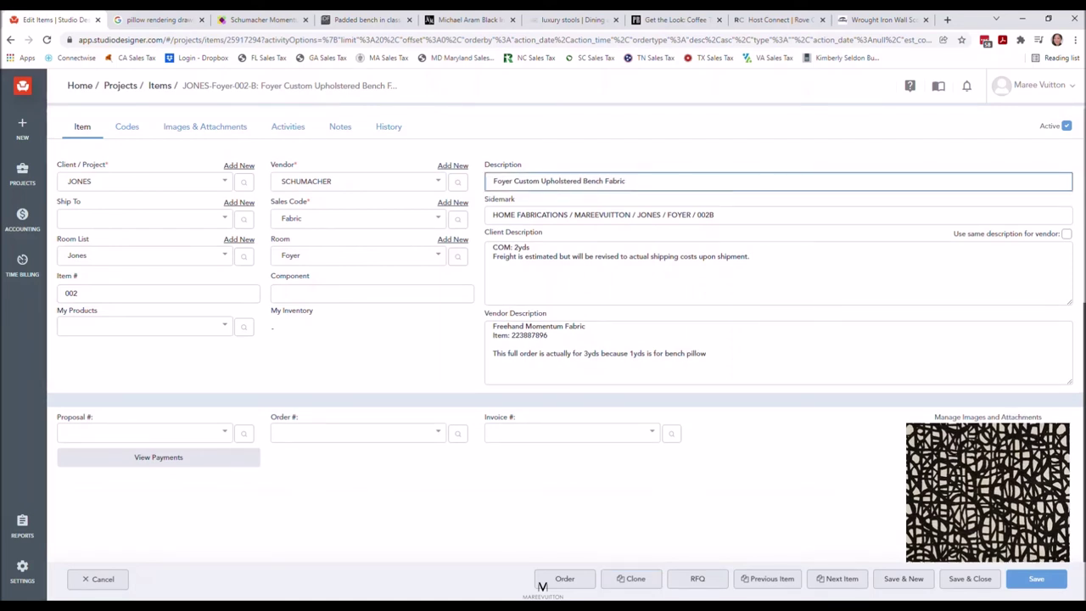
text(- CLone)
key(ctrl+shift+Left)
Save the clone and locate item 002 'Foyer Custom Upholstered Bench Fabric--CLone' in the list
click(970, 578)
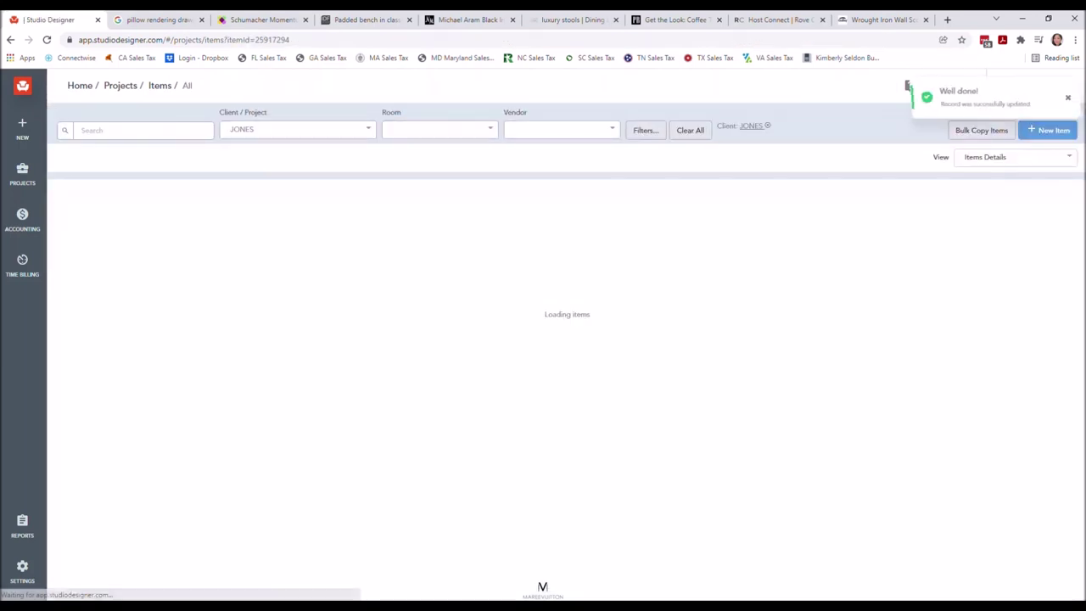
scroll(567, 390, down, 6)
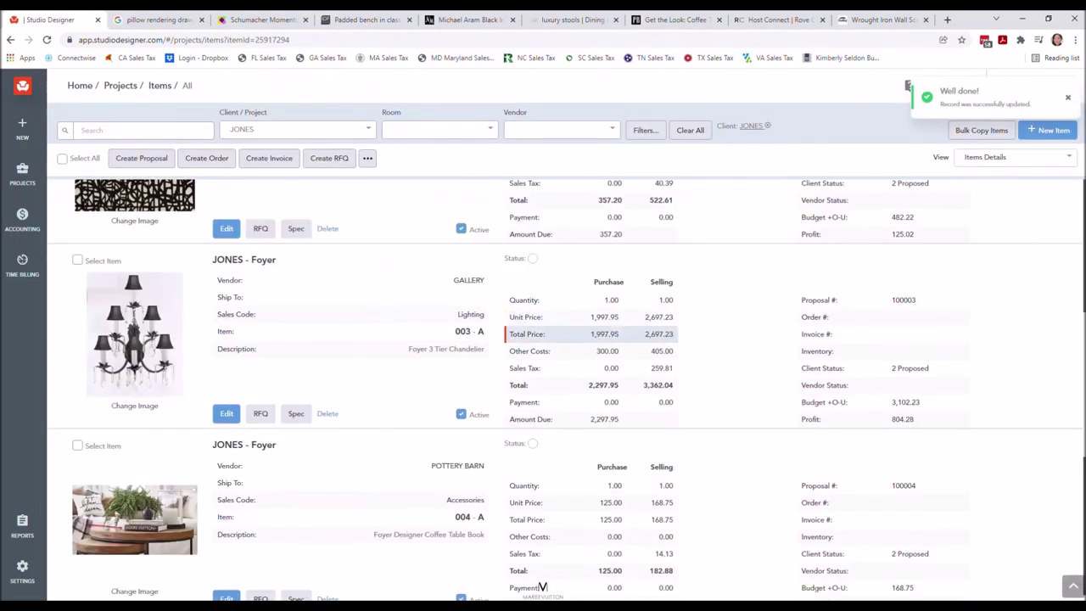
scroll(566, 390, up, 4)
scroll(566, 390, down, 1)
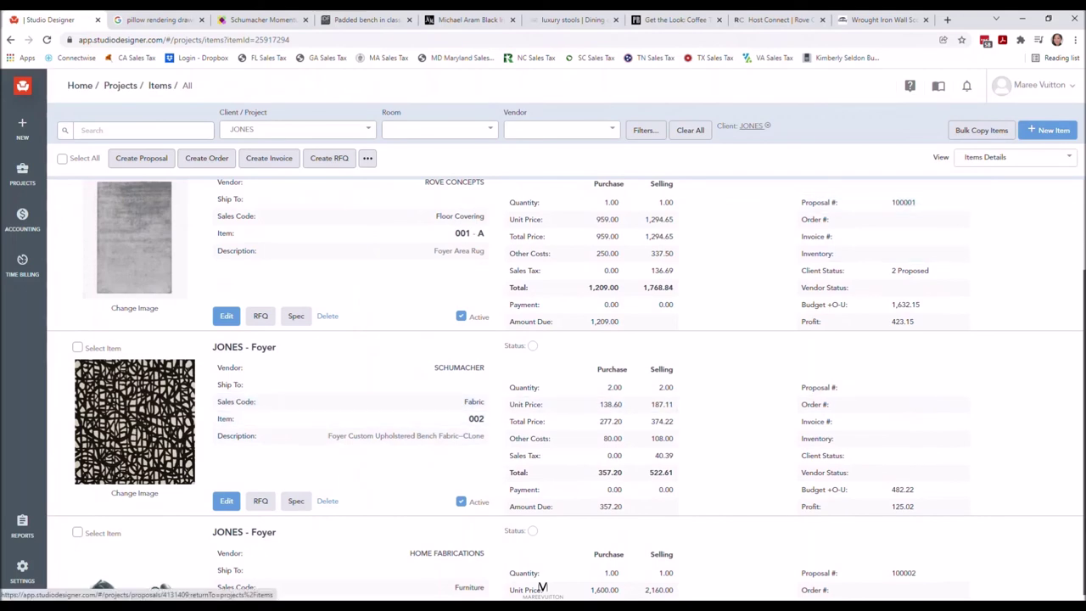
scroll(882, 399, down, 5)
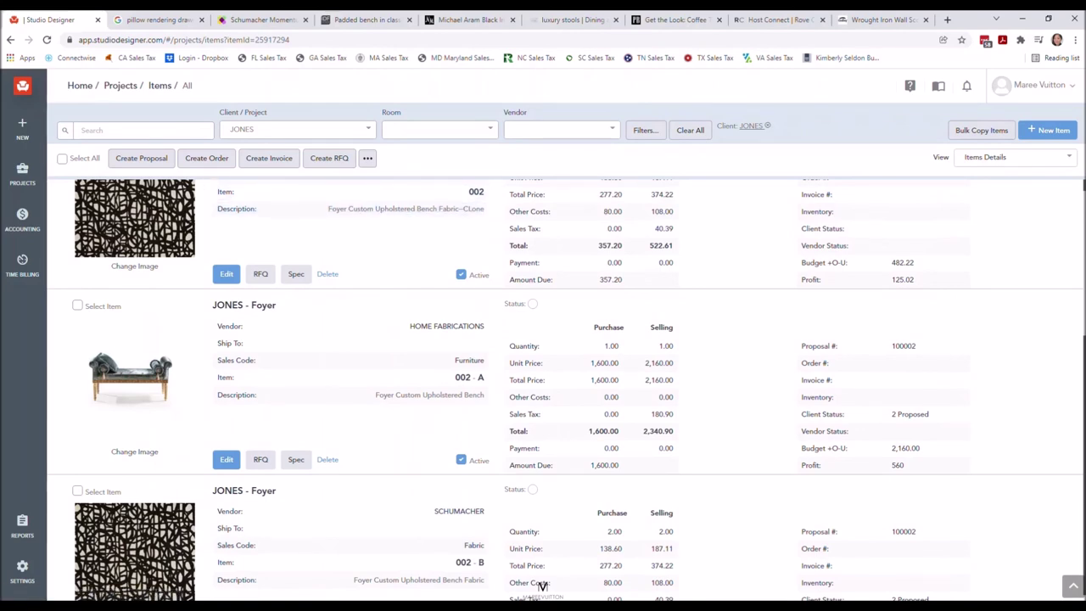
scroll(340, 305, up, 1)
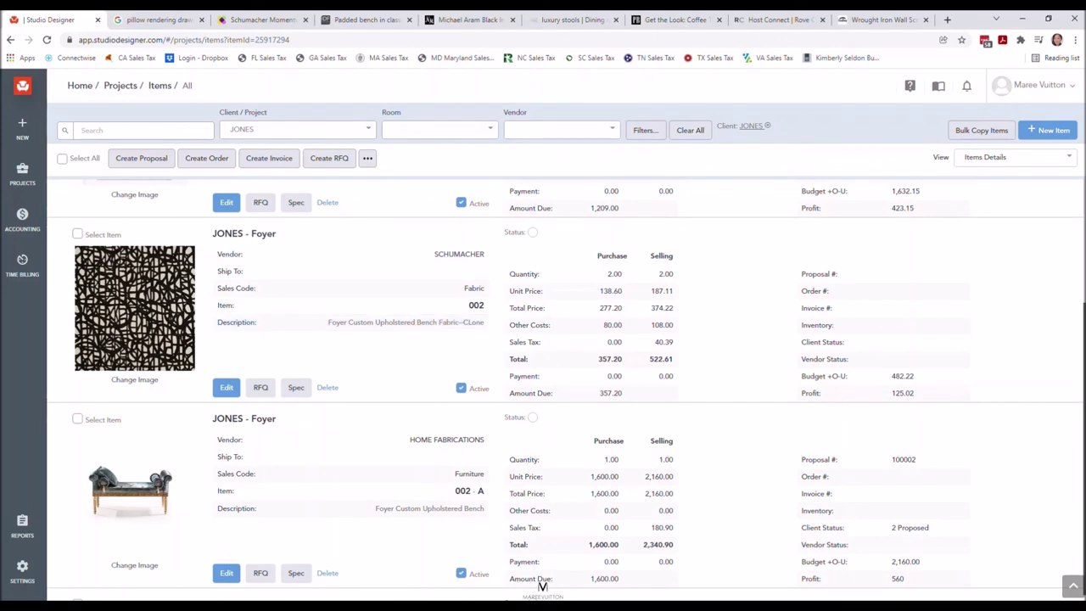
Renumber the cloned fabric item to Item # 007 with Component A
click(227, 387)
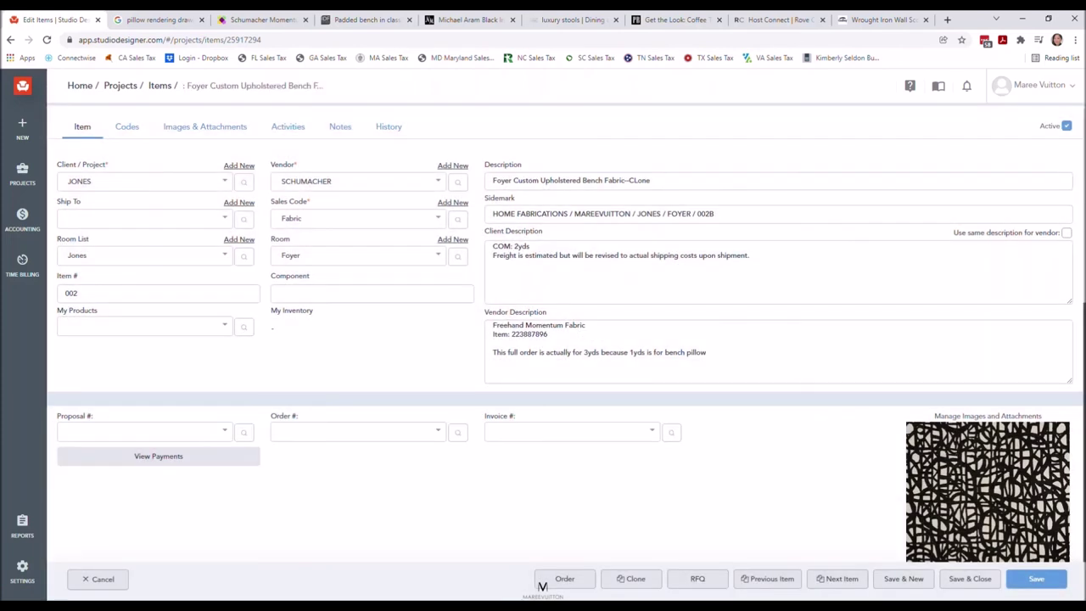
double_click(72, 293)
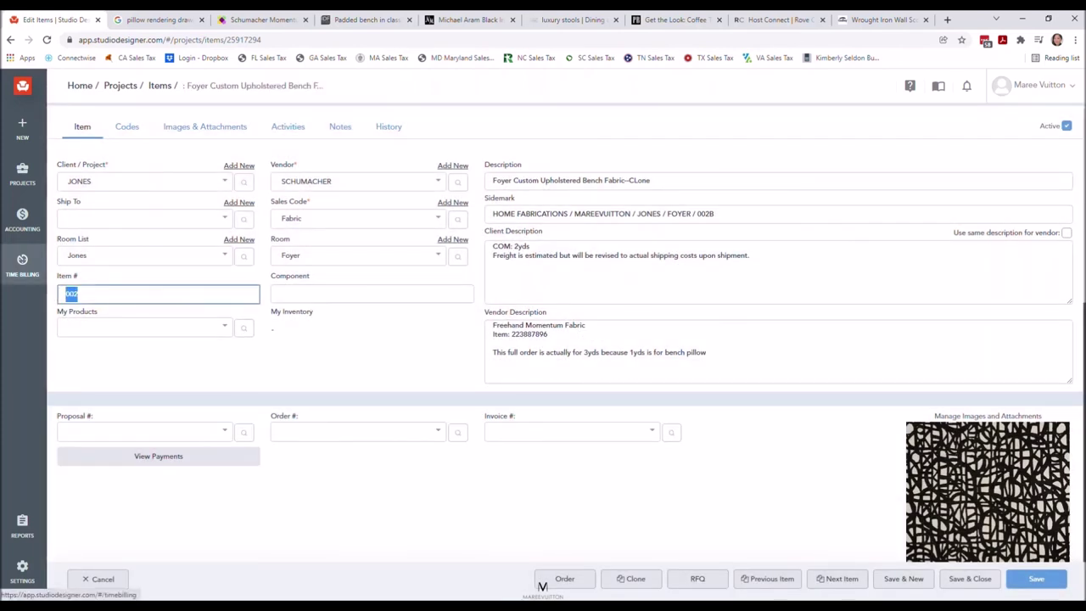
text(007)
key(Tab)
text(A)
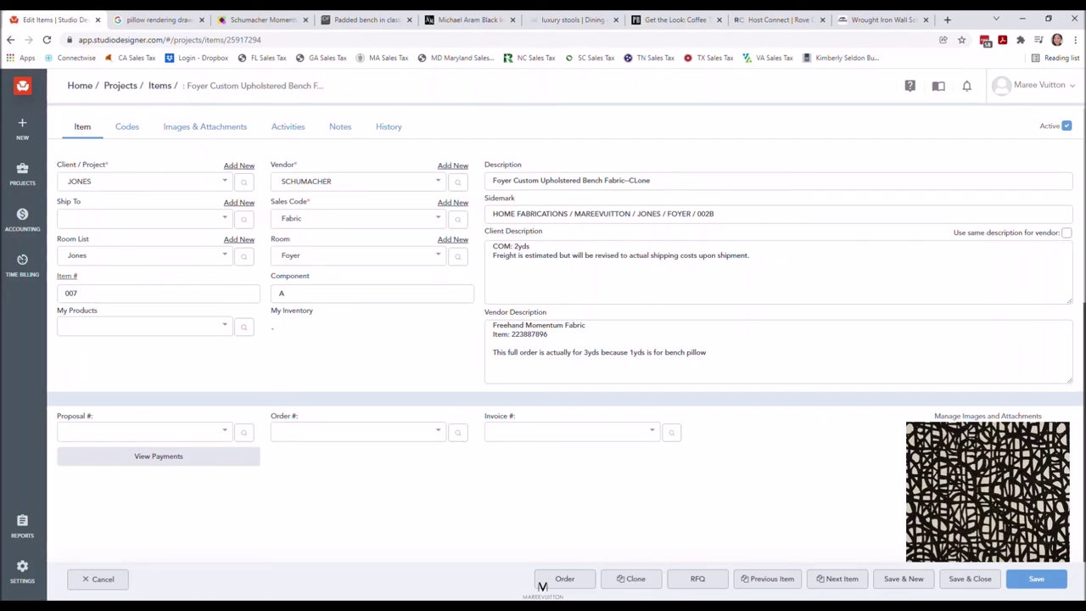
Change the description ending from CLone to CLONE and save the item
drag(650, 180, 618, 181)
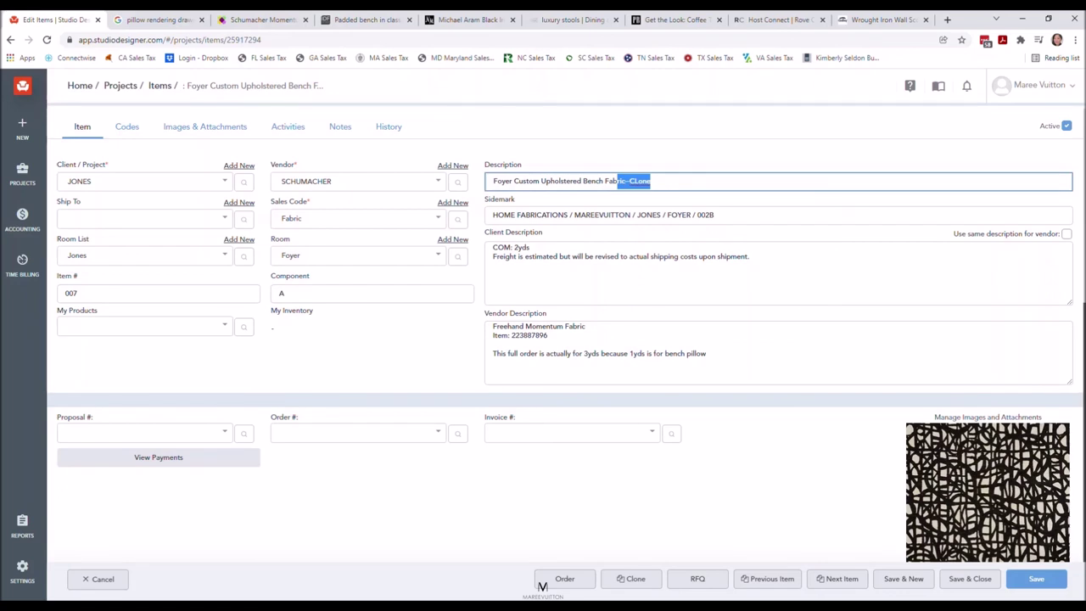
click(650, 181)
key(BackSpace)
key(BackSpace)
key(BackSpace)
key(BackSpace)
key(BackSpace)
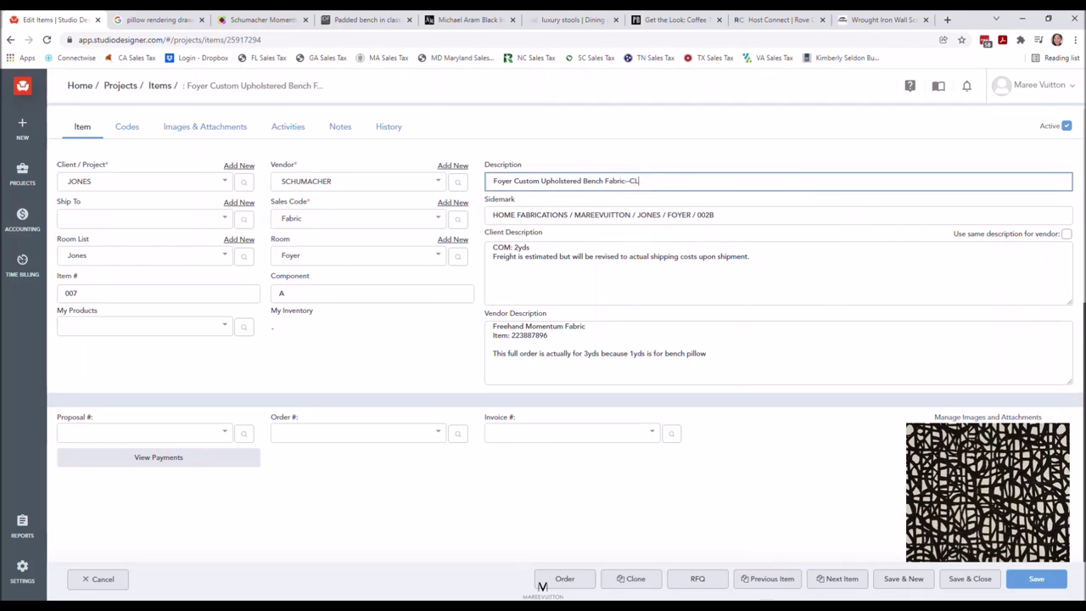
text(CLONE)
key(Return)
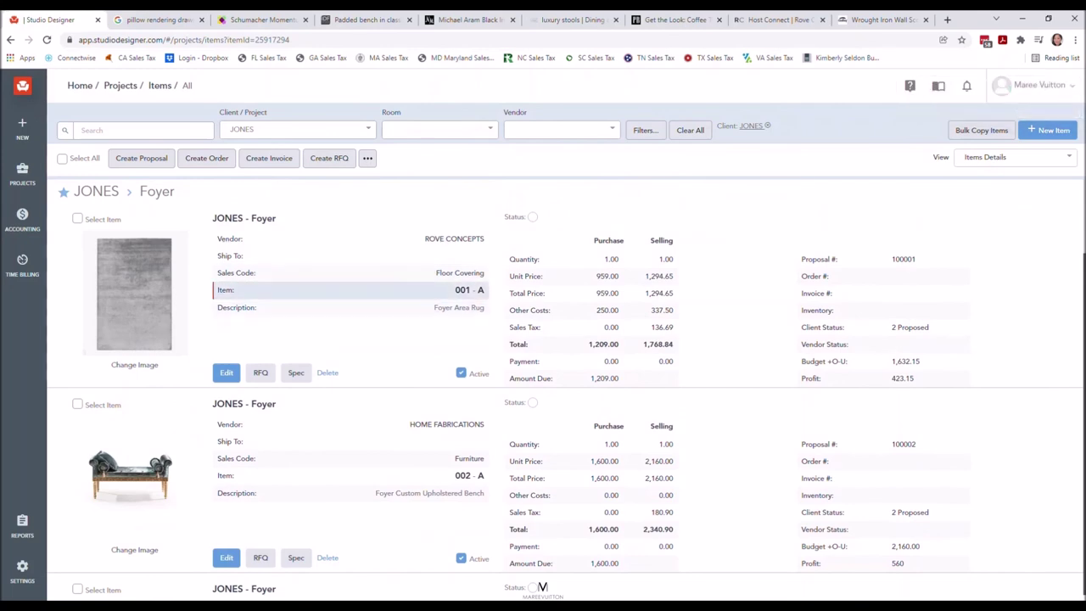
scroll(348, 459, down, 3)
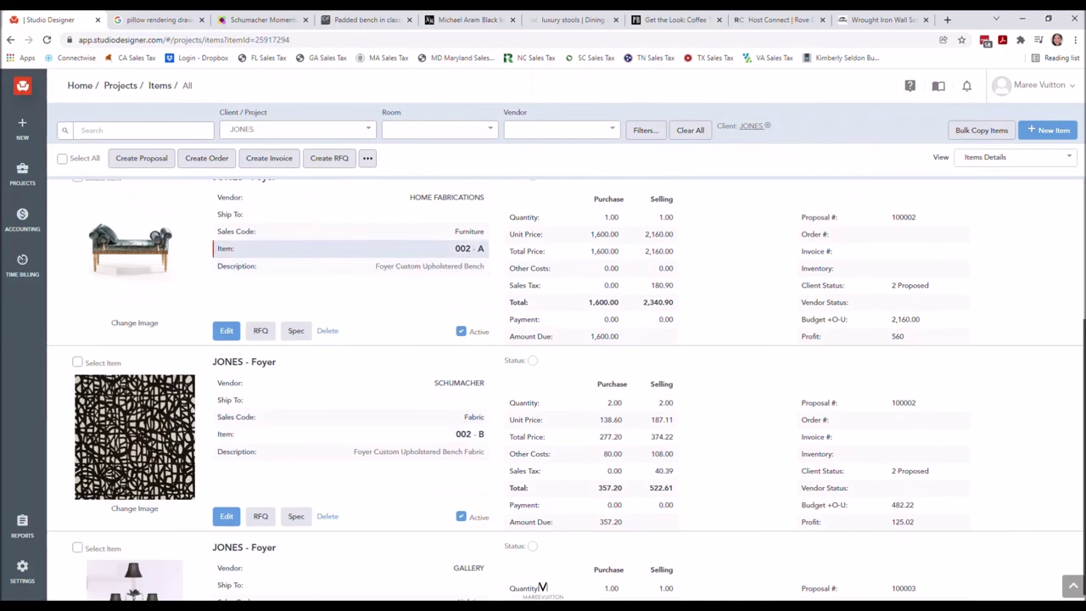
scroll(348, 424, down, 1)
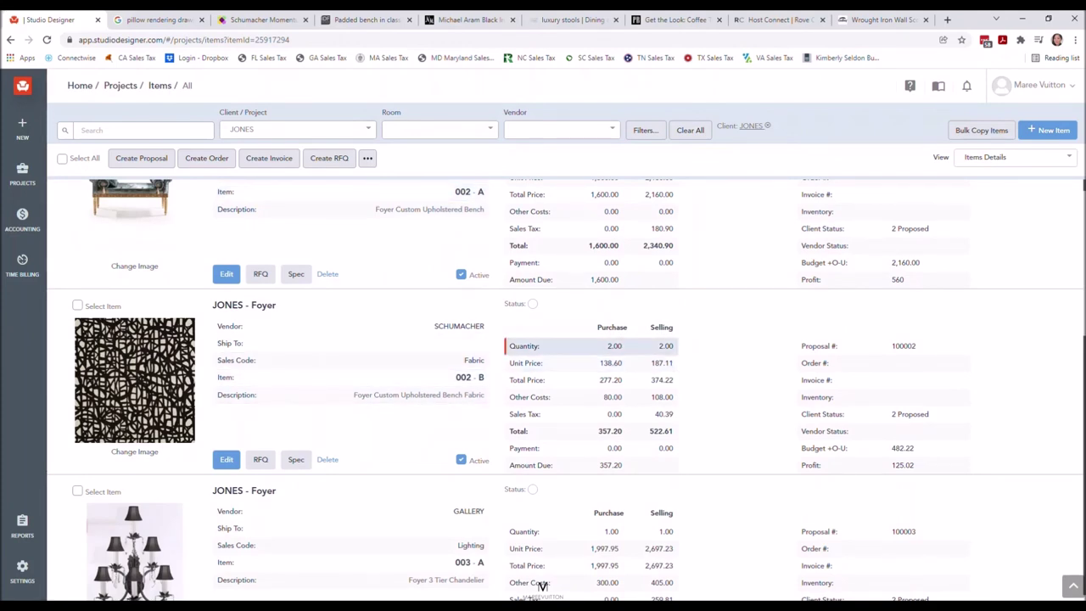
scroll(543, 585, down, 3)
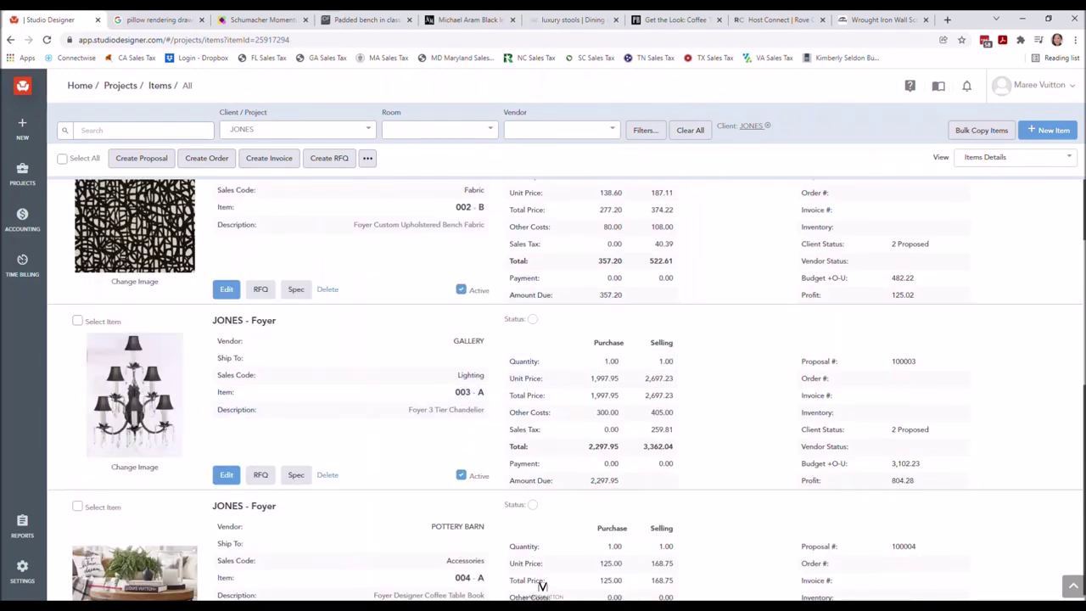
scroll(542, 586, down, 3)
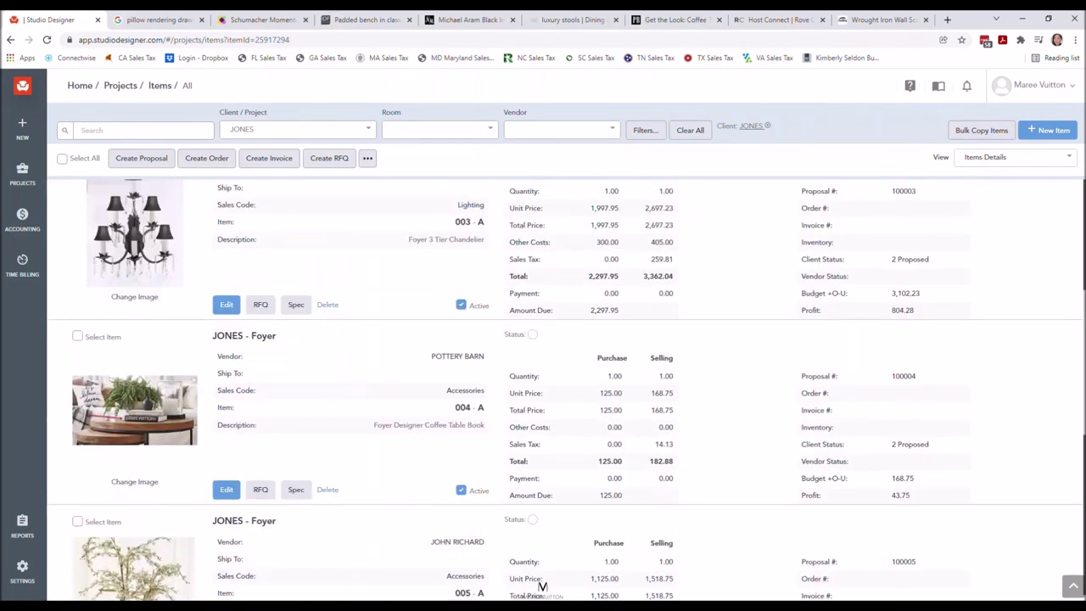
scroll(542, 586, down, 1)
scroll(542, 586, down, 1)
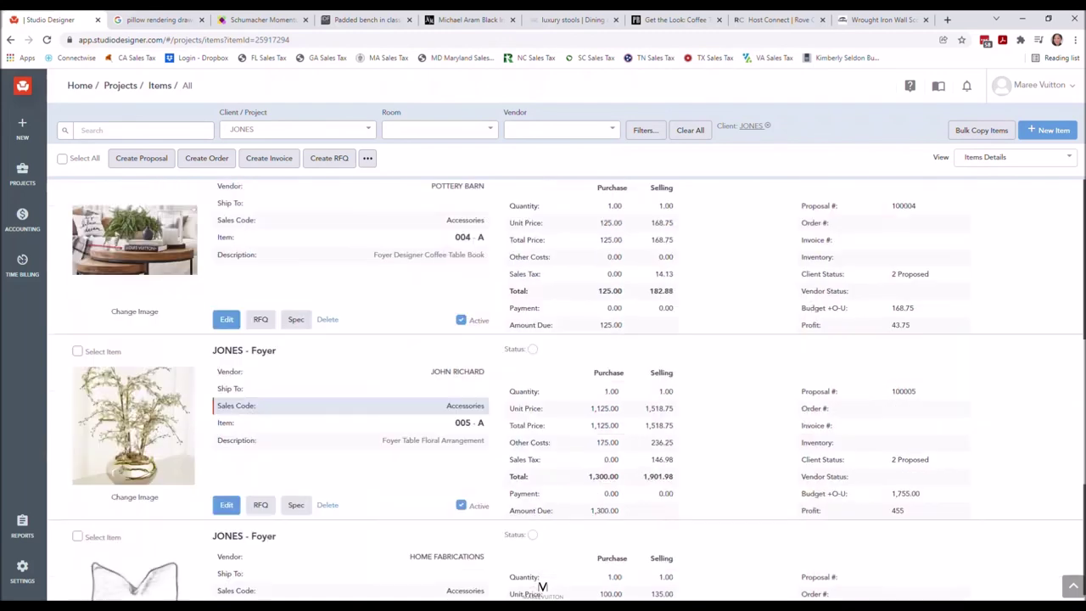
scroll(542, 585, down, 3)
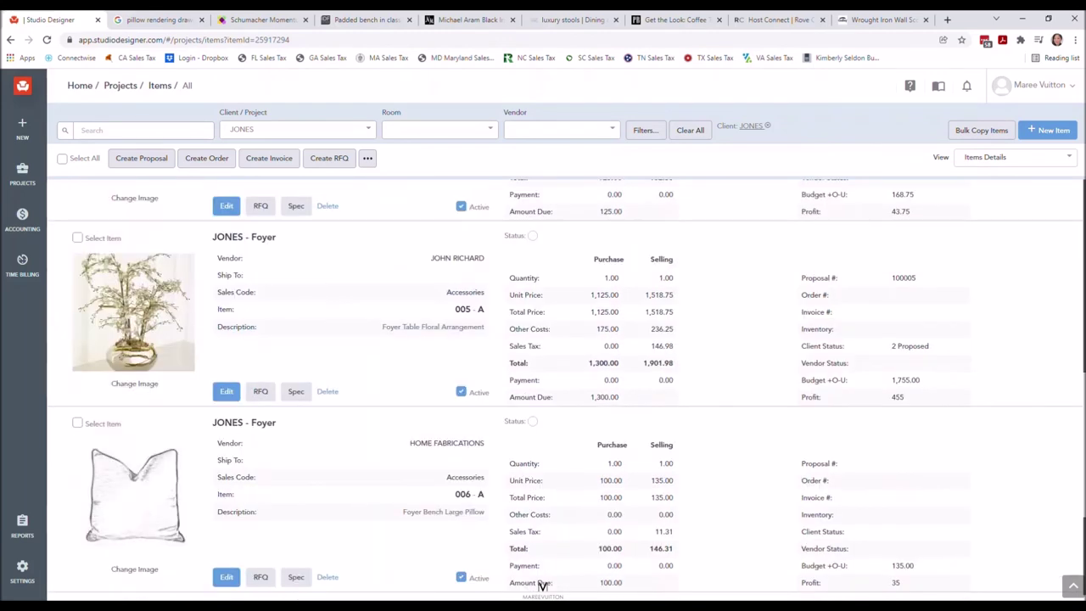
scroll(542, 585, down, 2)
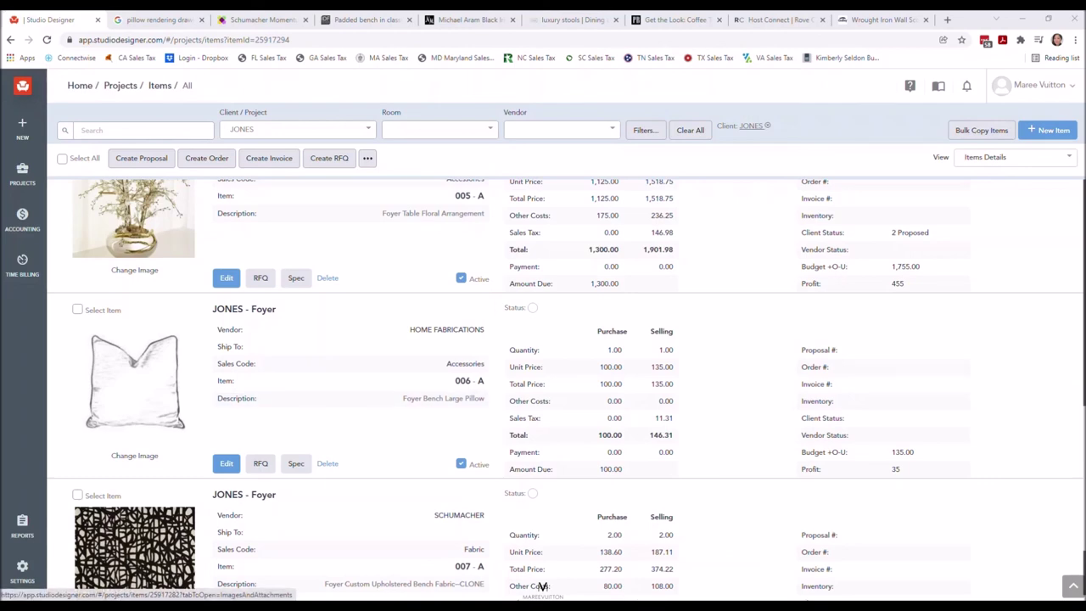
scroll(543, 390, down, 3)
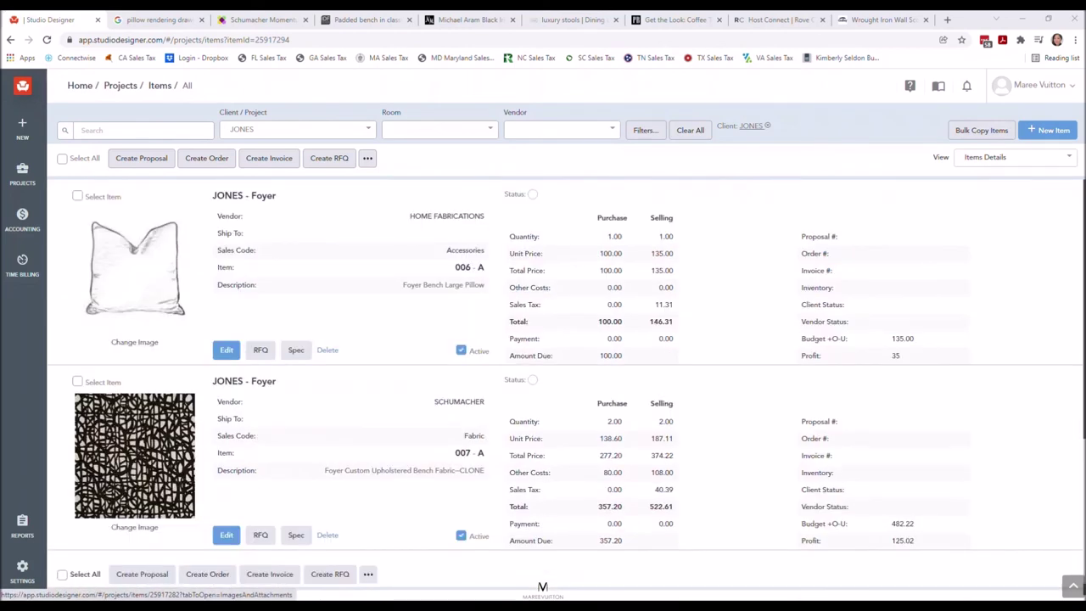